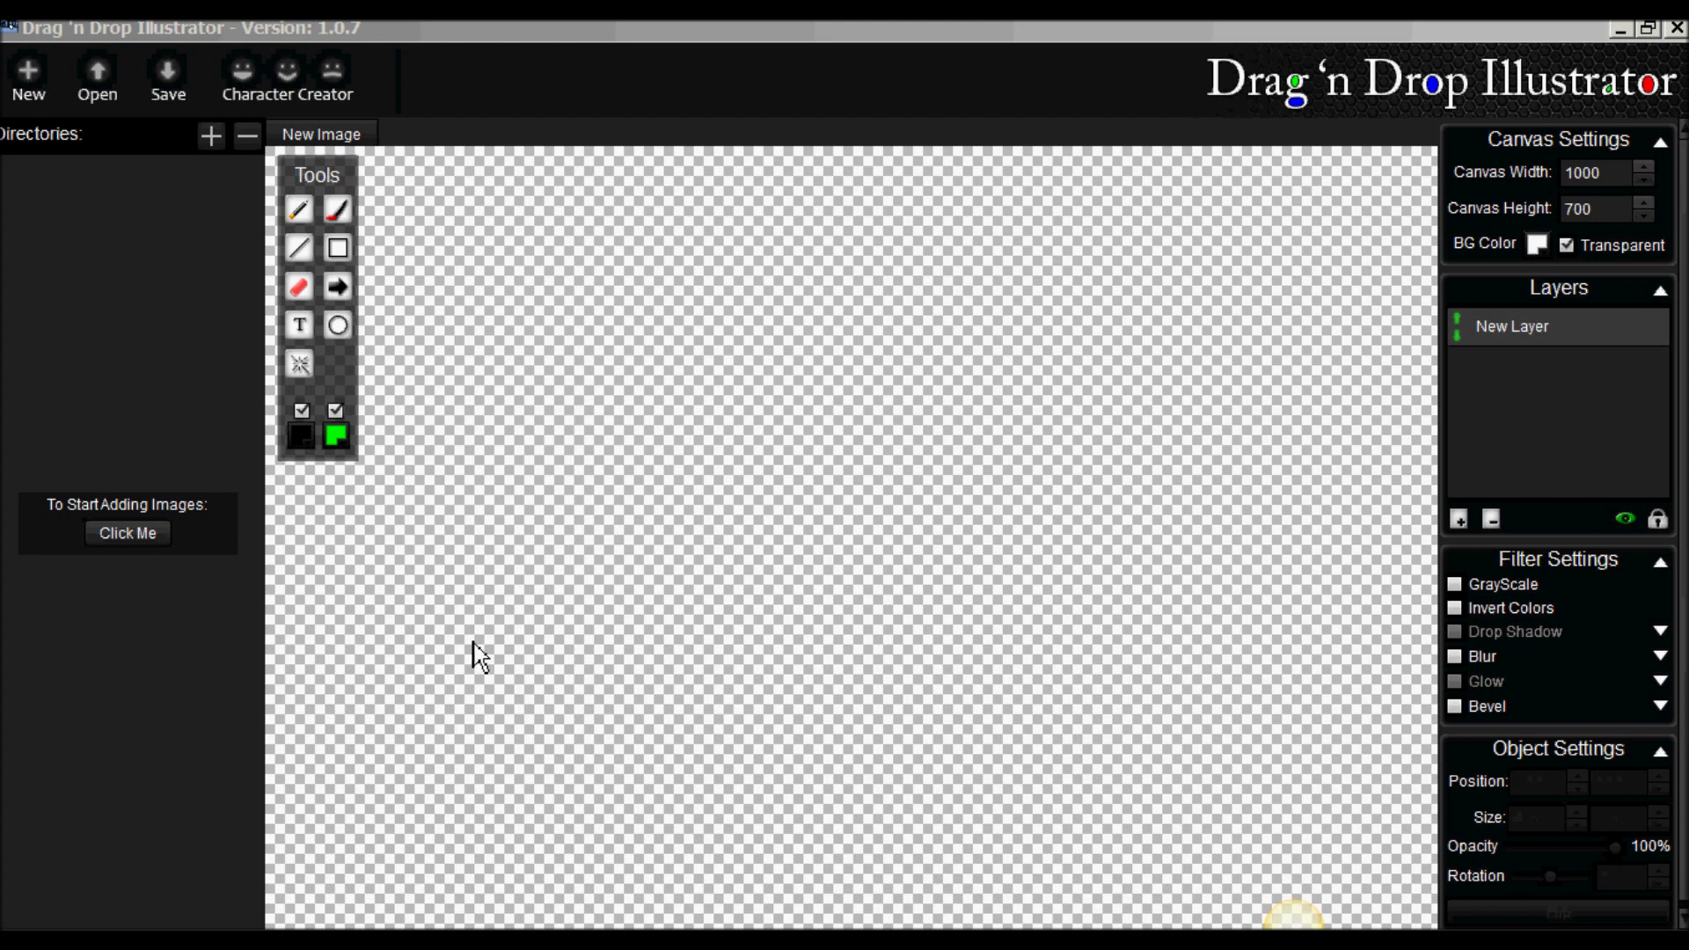
- In the Character Creator, cycle the body outfits to the brown jacket with tie
left_click(268, 86)
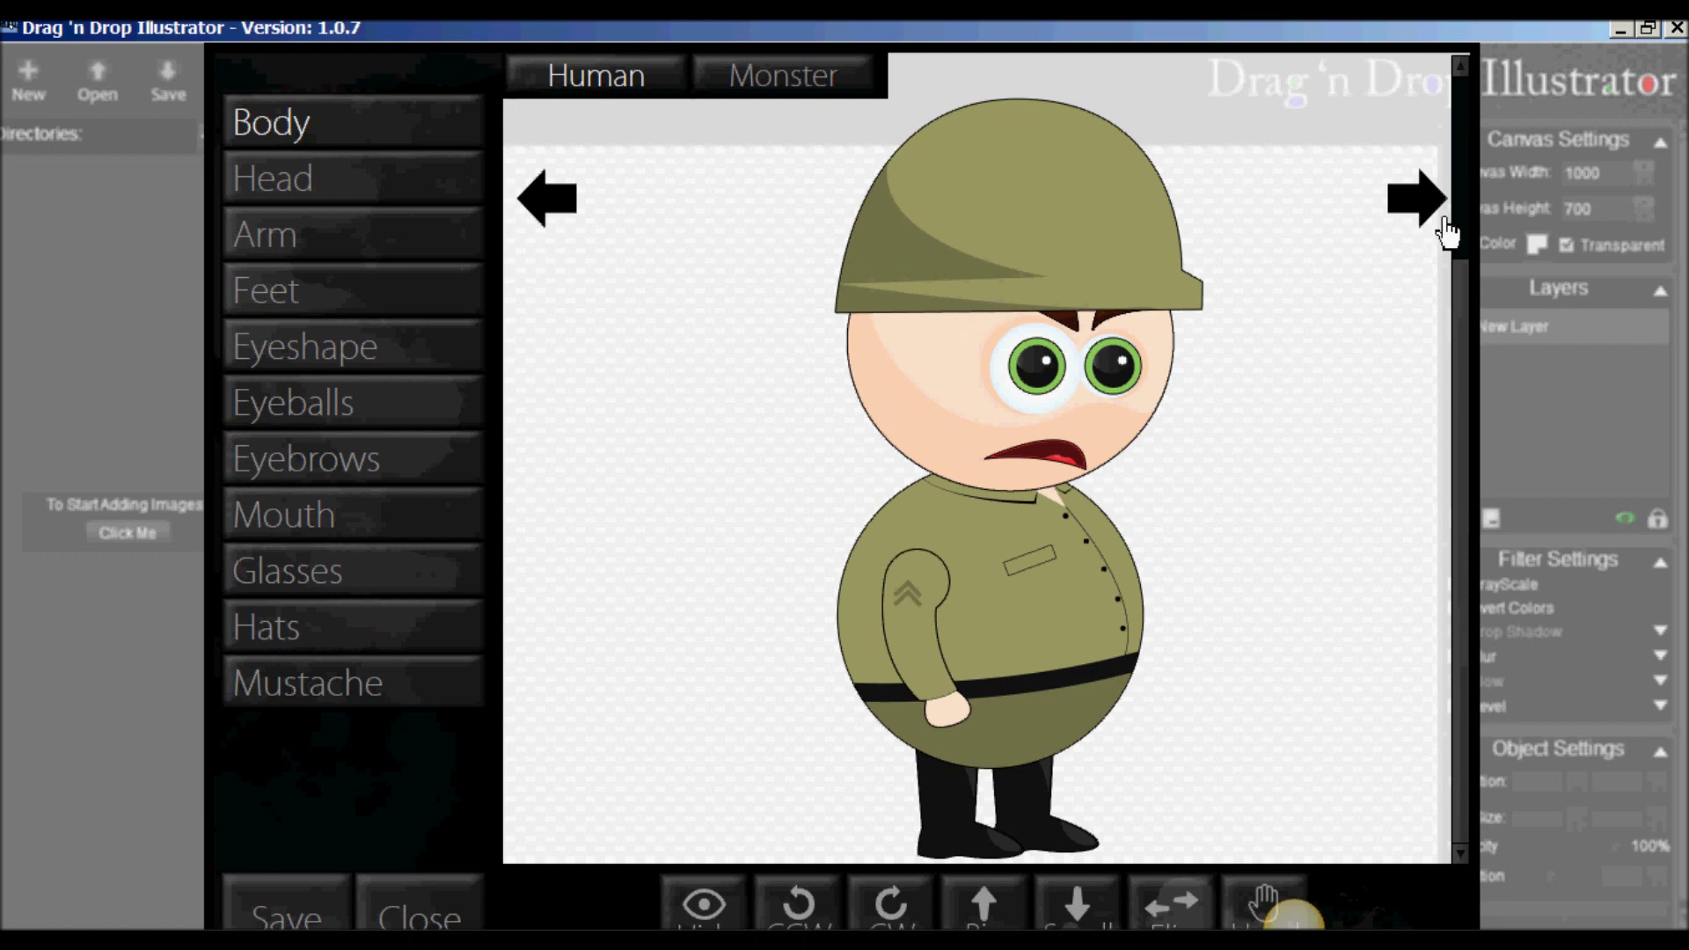
left_click(1417, 200)
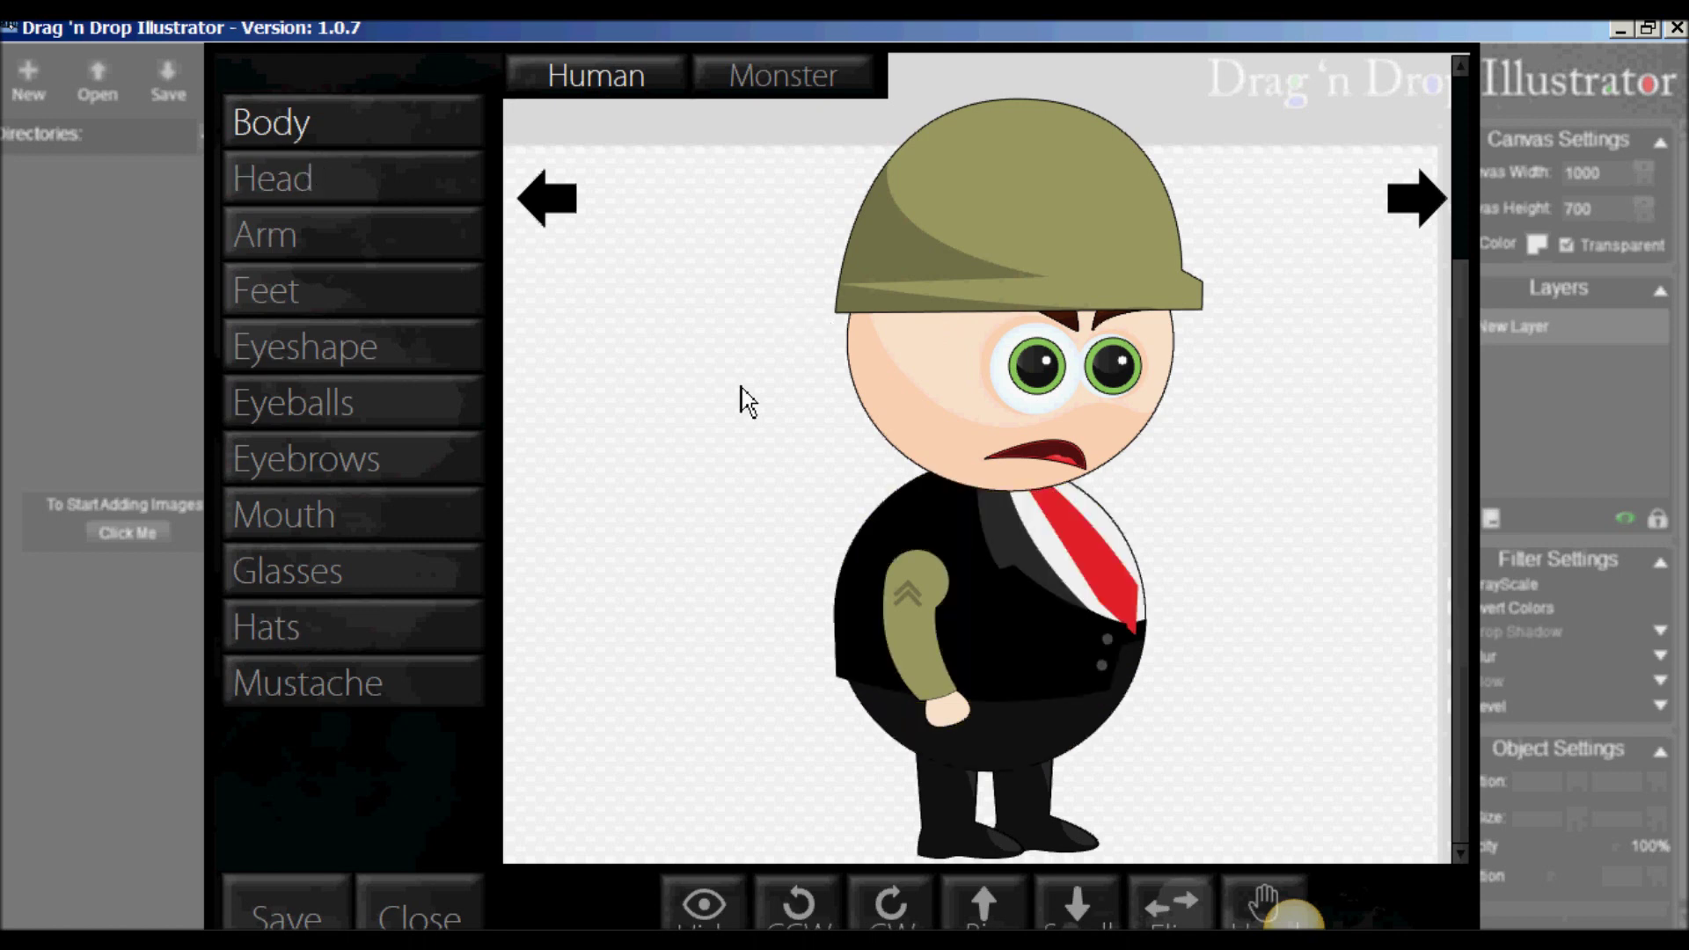
left_click(1434, 218)
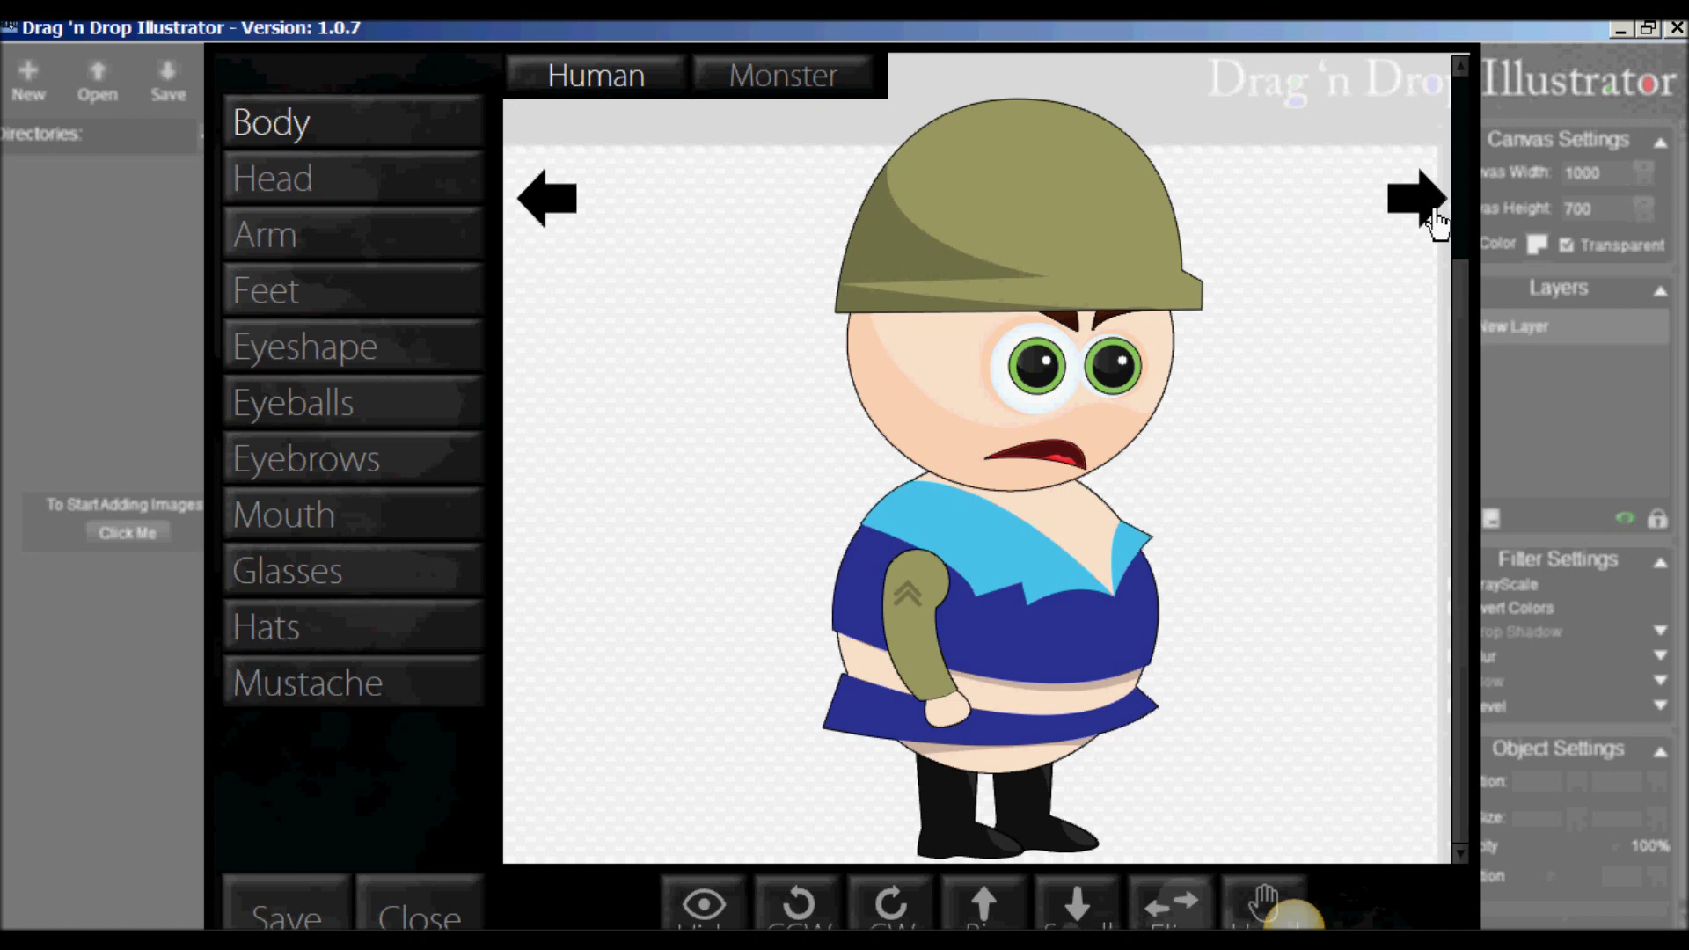
left_click(1434, 218)
left_click(1432, 211)
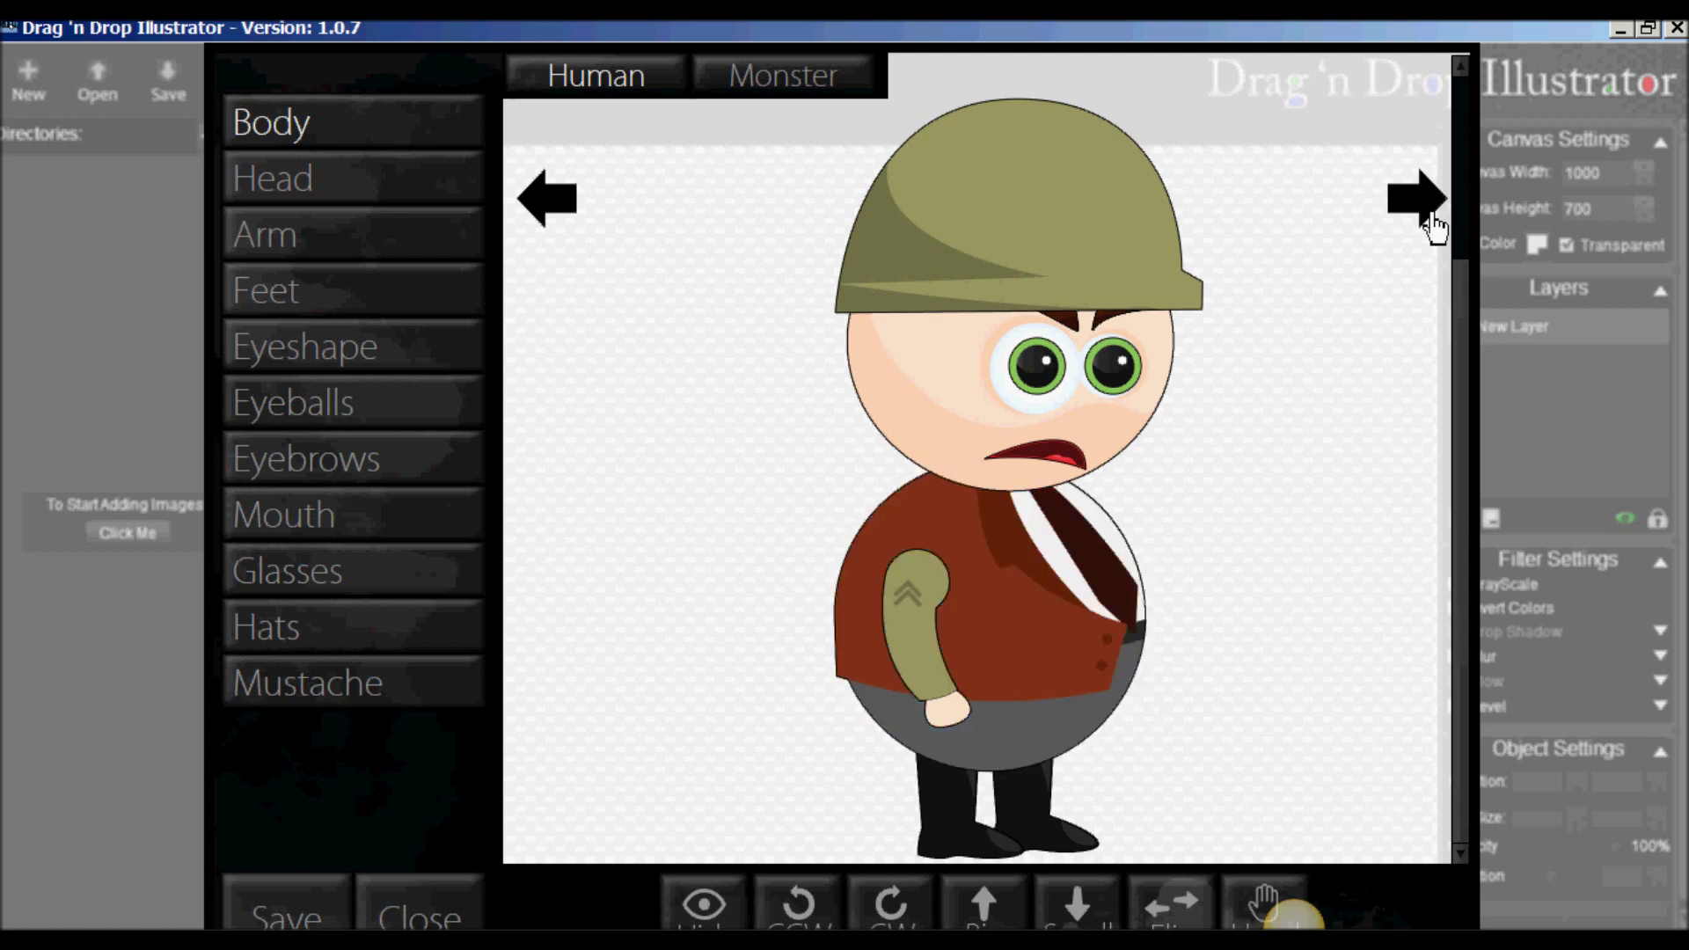
- Hide and show the body, then tilt it counterclockwise and clockwise
left_click(706, 906)
left_click(727, 921)
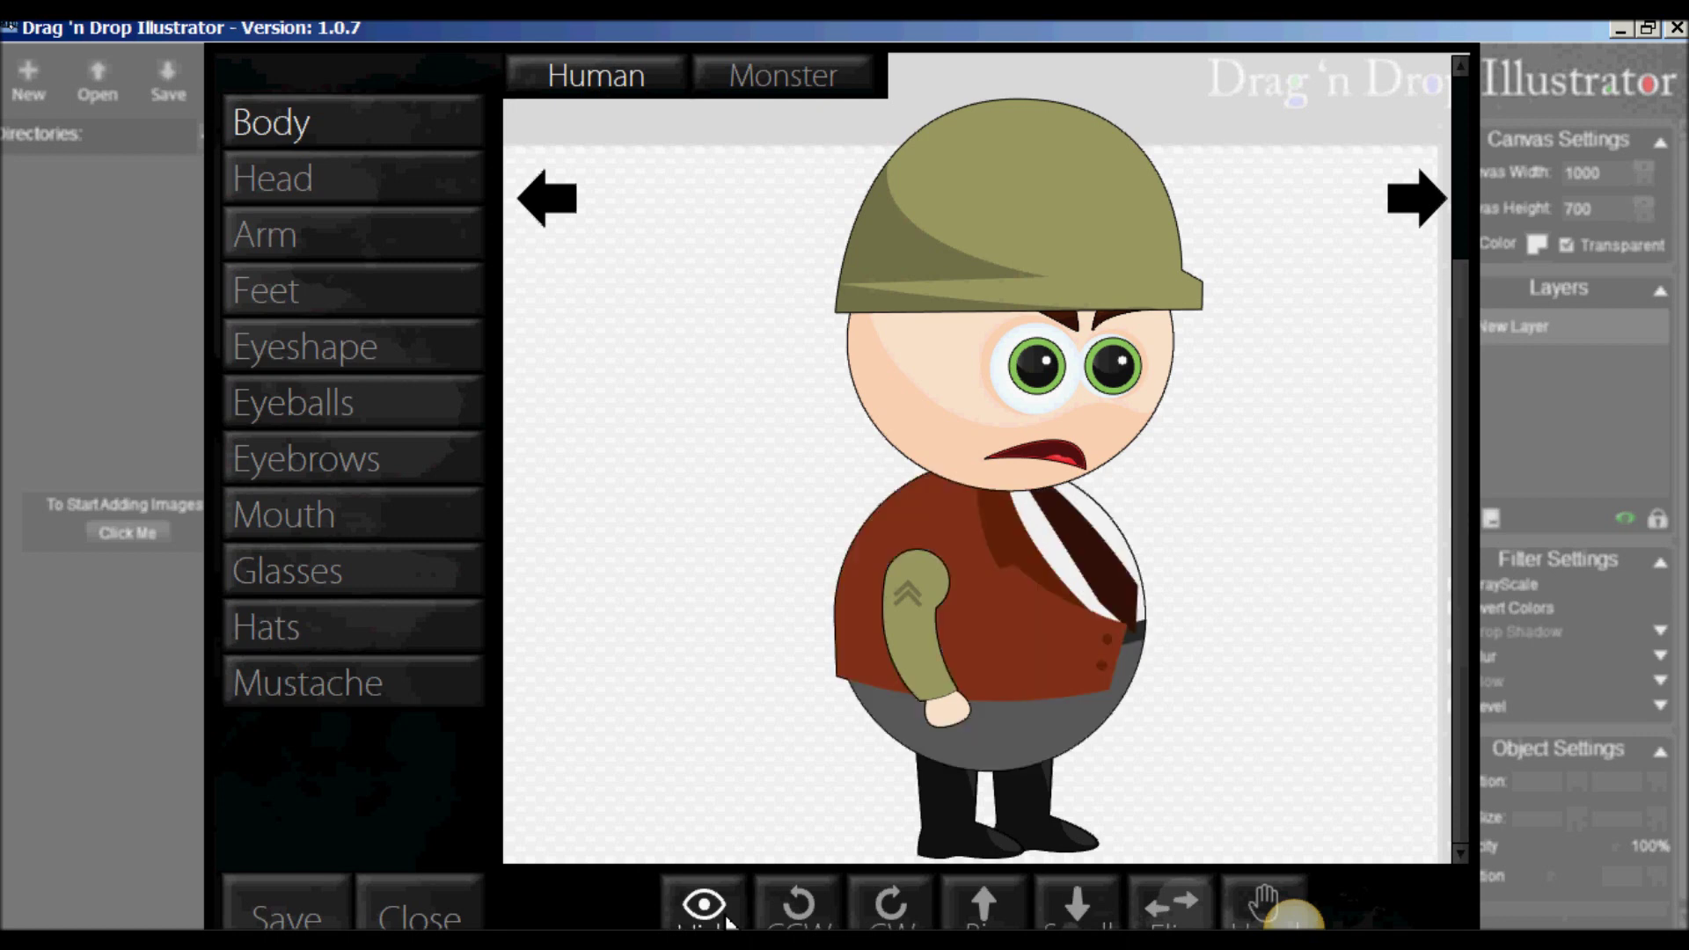
left_click(815, 919)
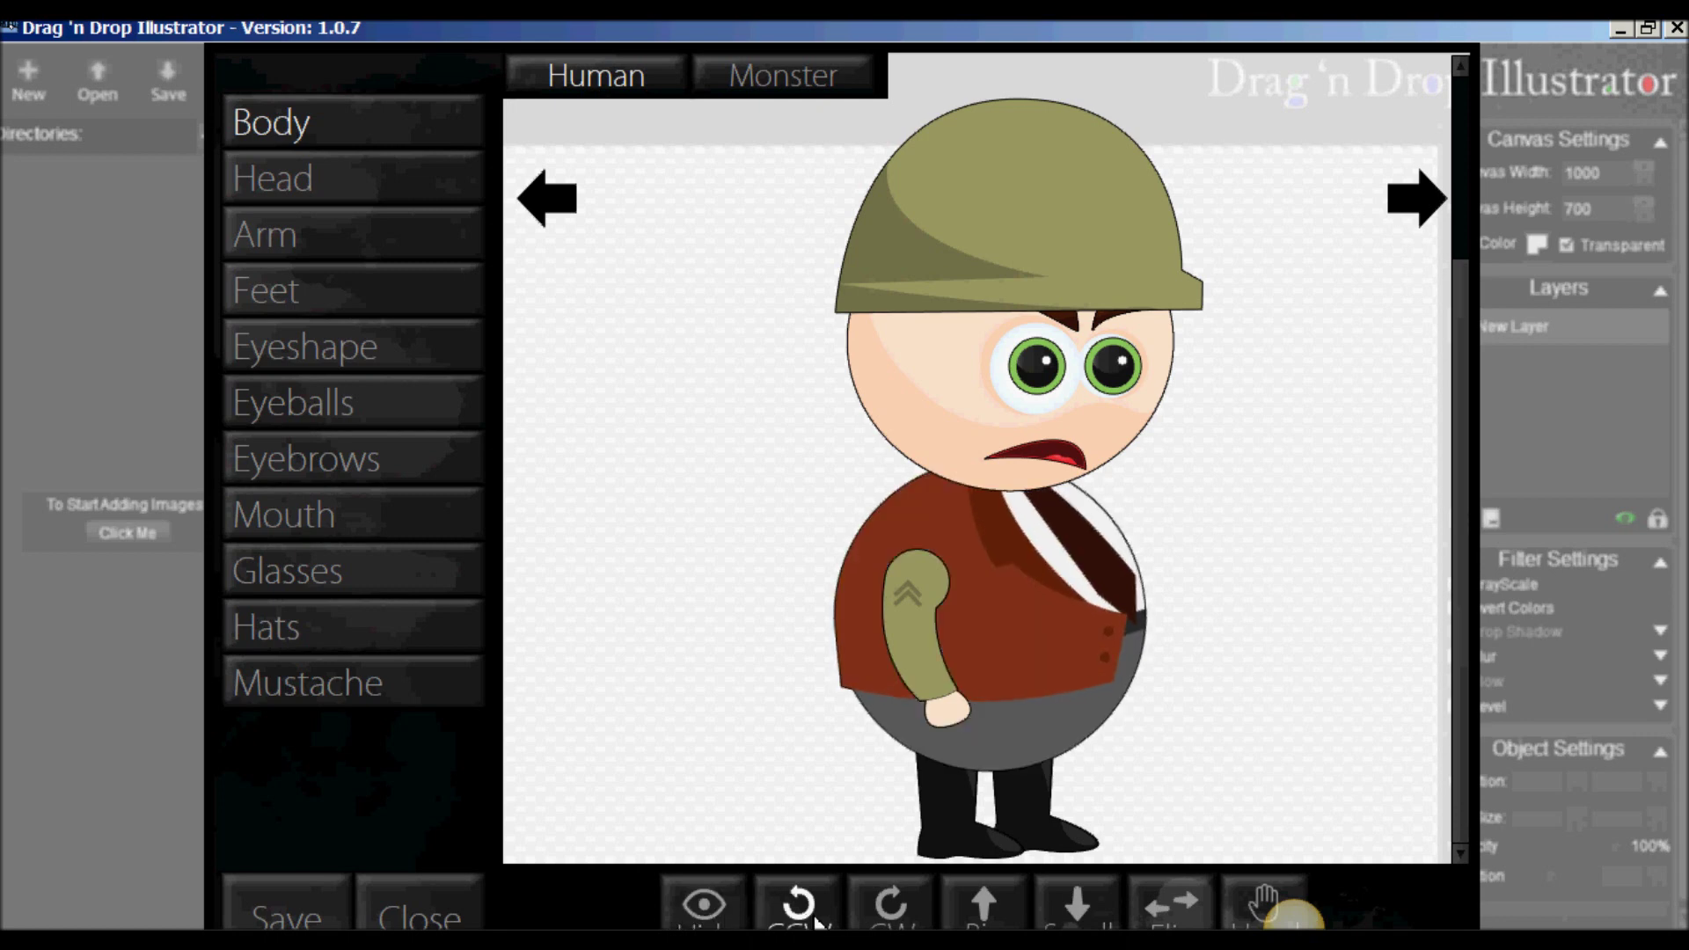
left_click(892, 914)
left_click(897, 923)
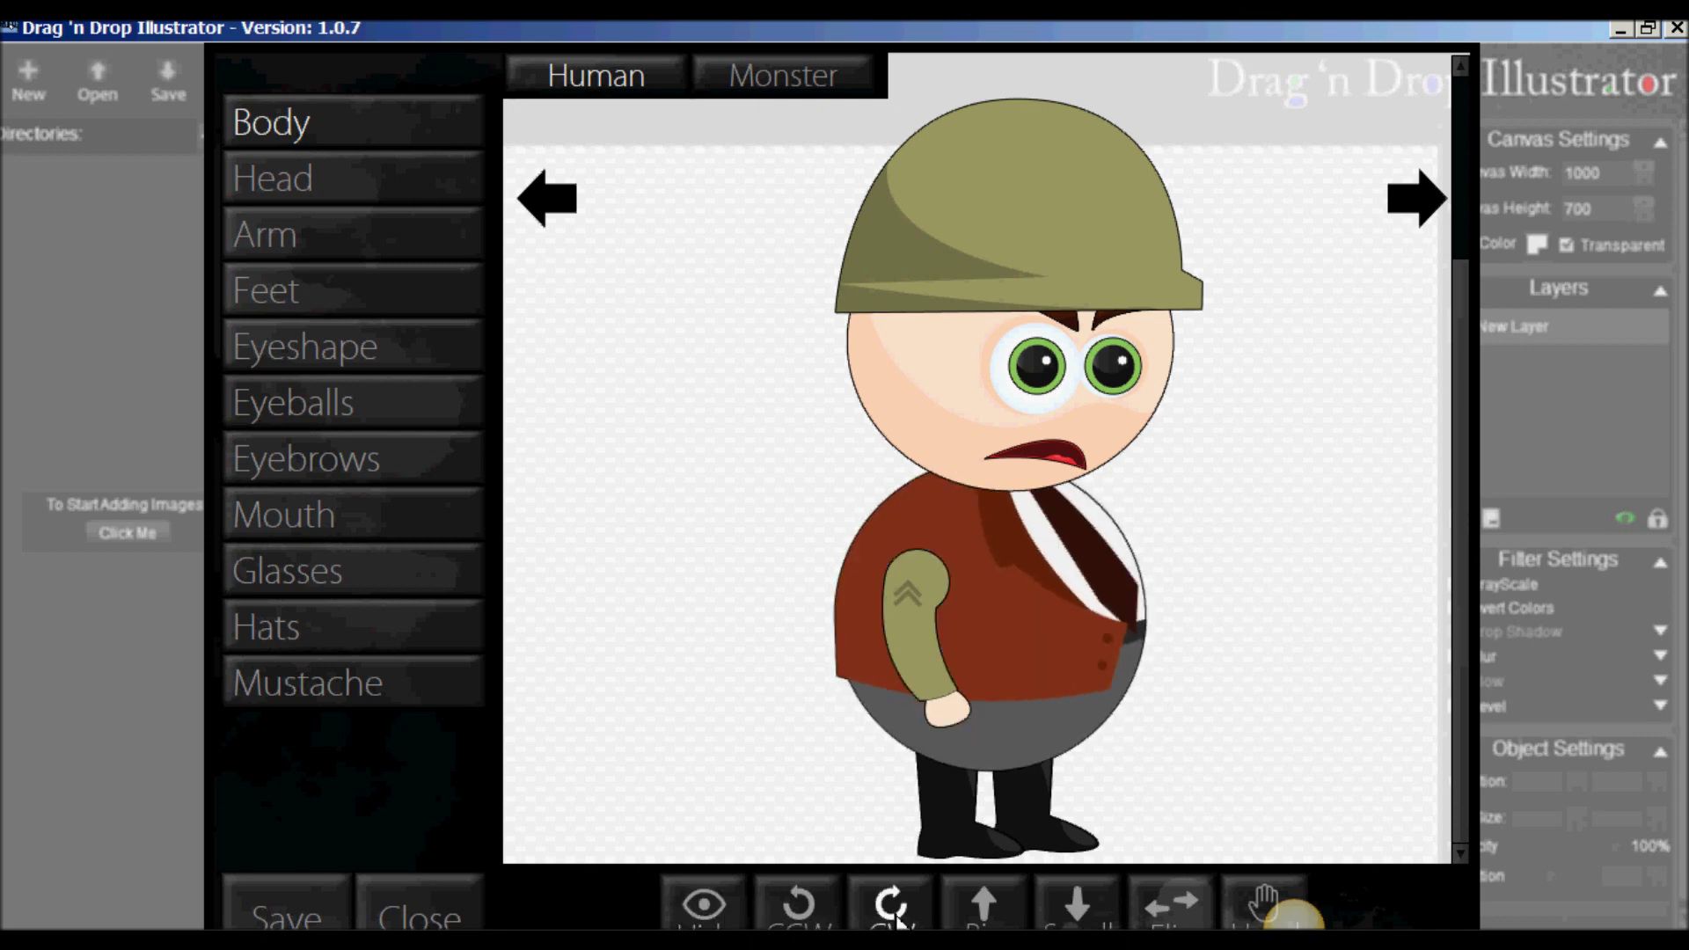
left_click(897, 923)
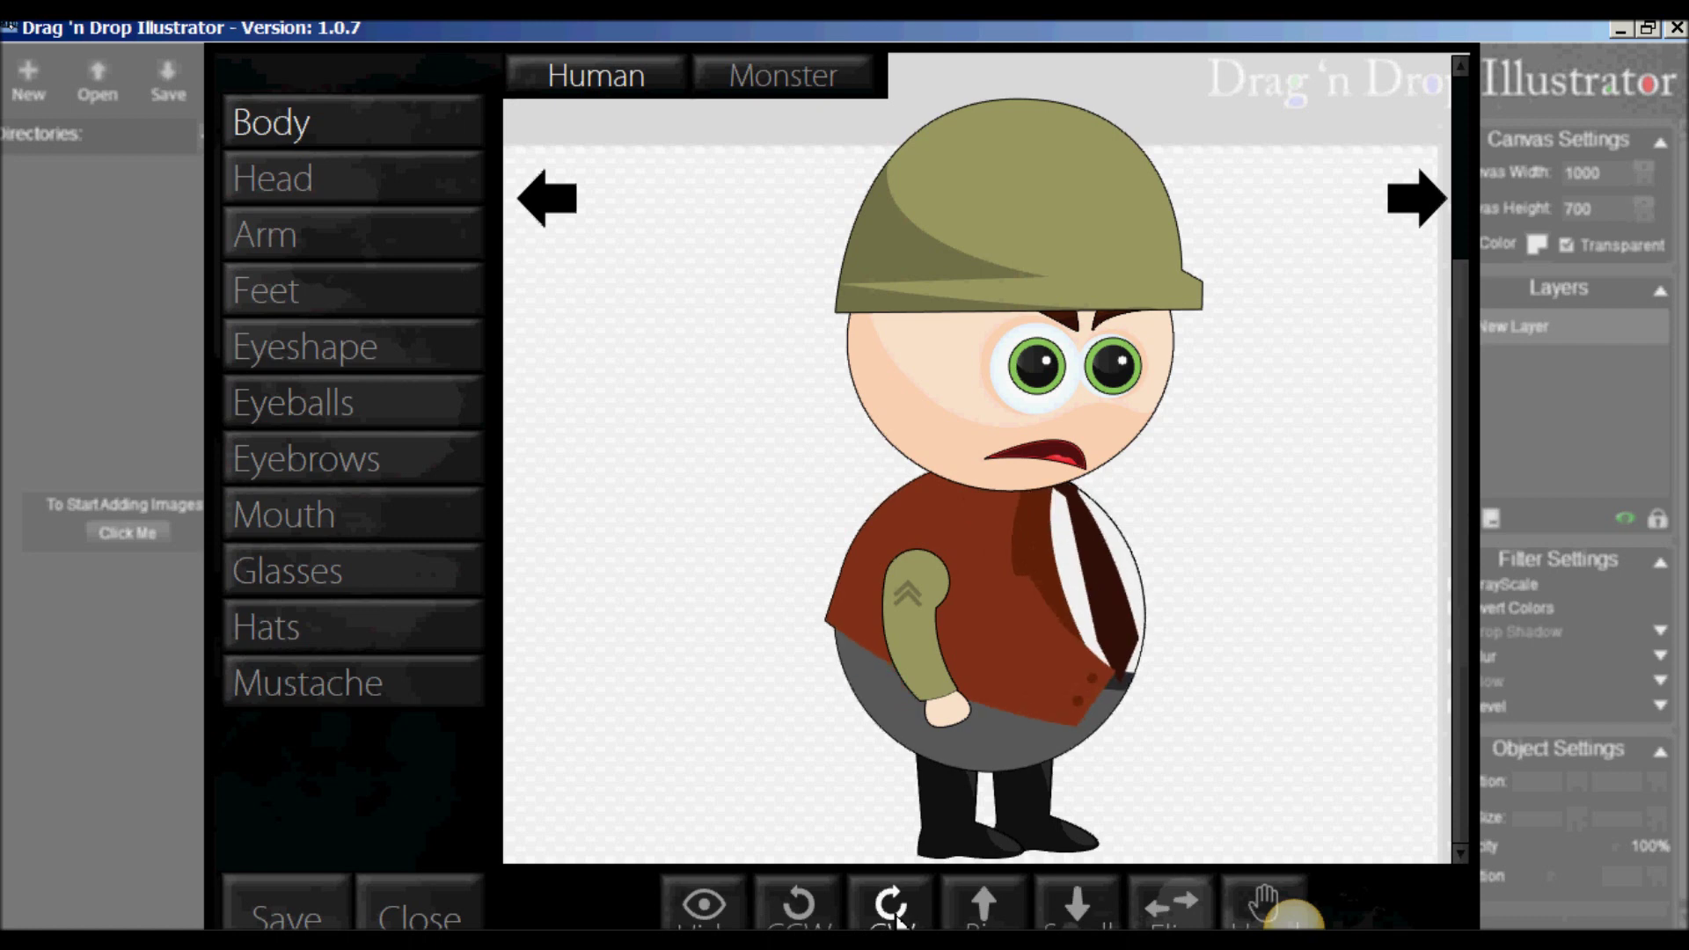
- Test Bigger/Smaller and Flip on the body, and toggle the arm pose, restoring each
left_click(985, 906)
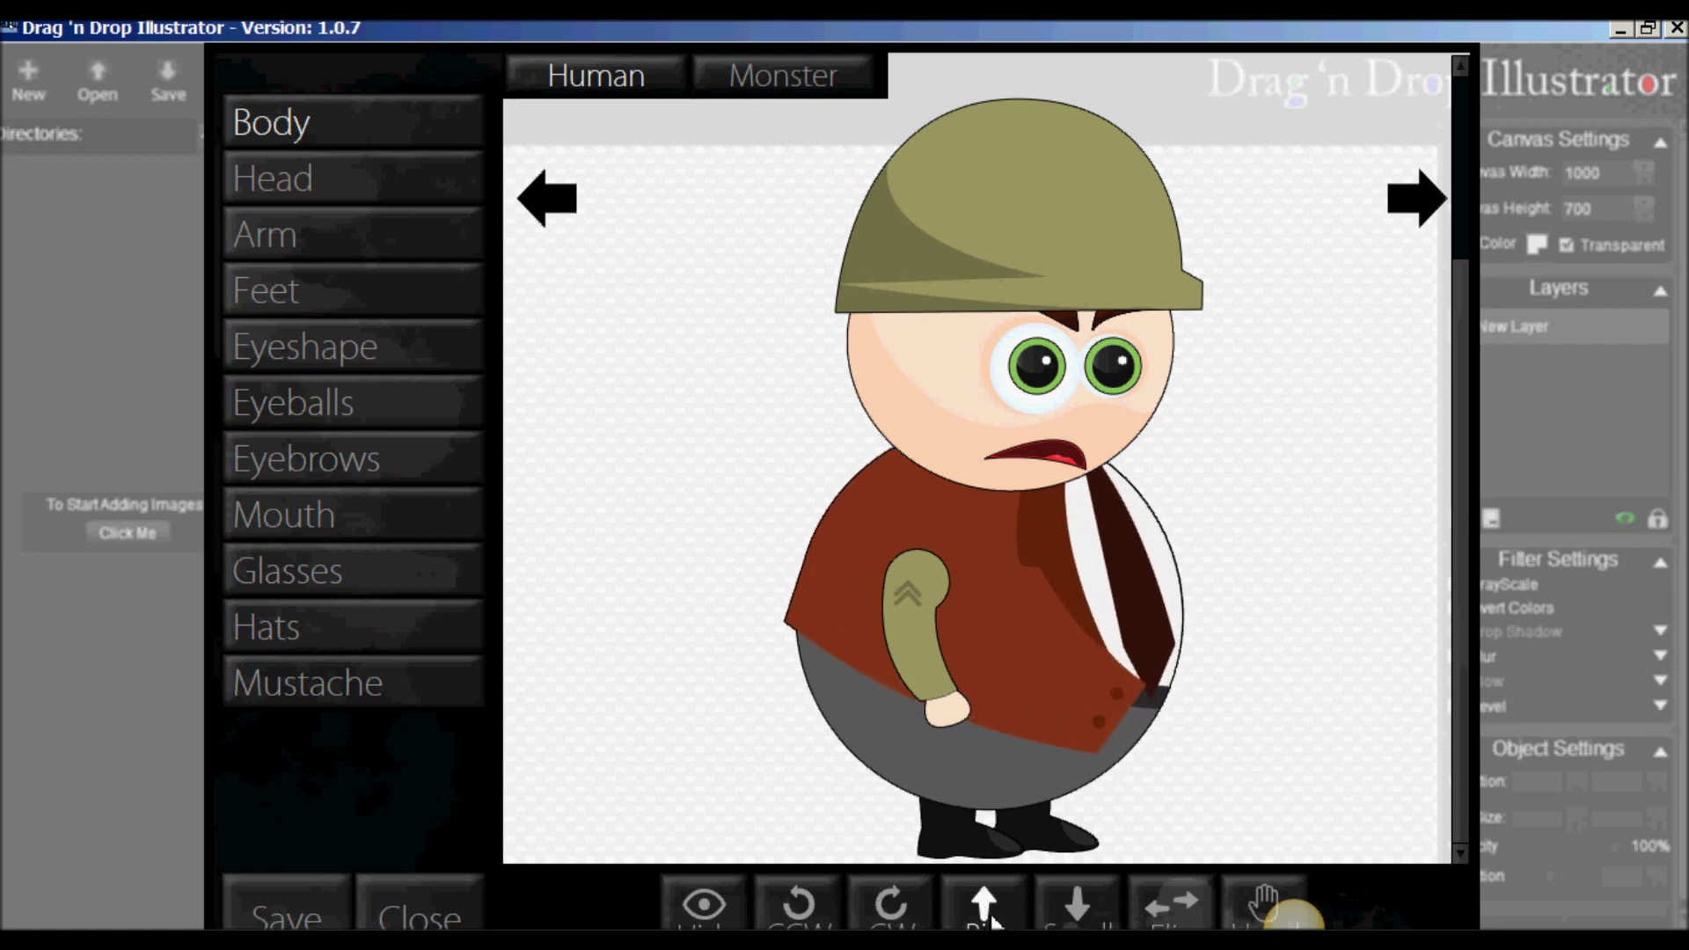
left_click(1080, 916)
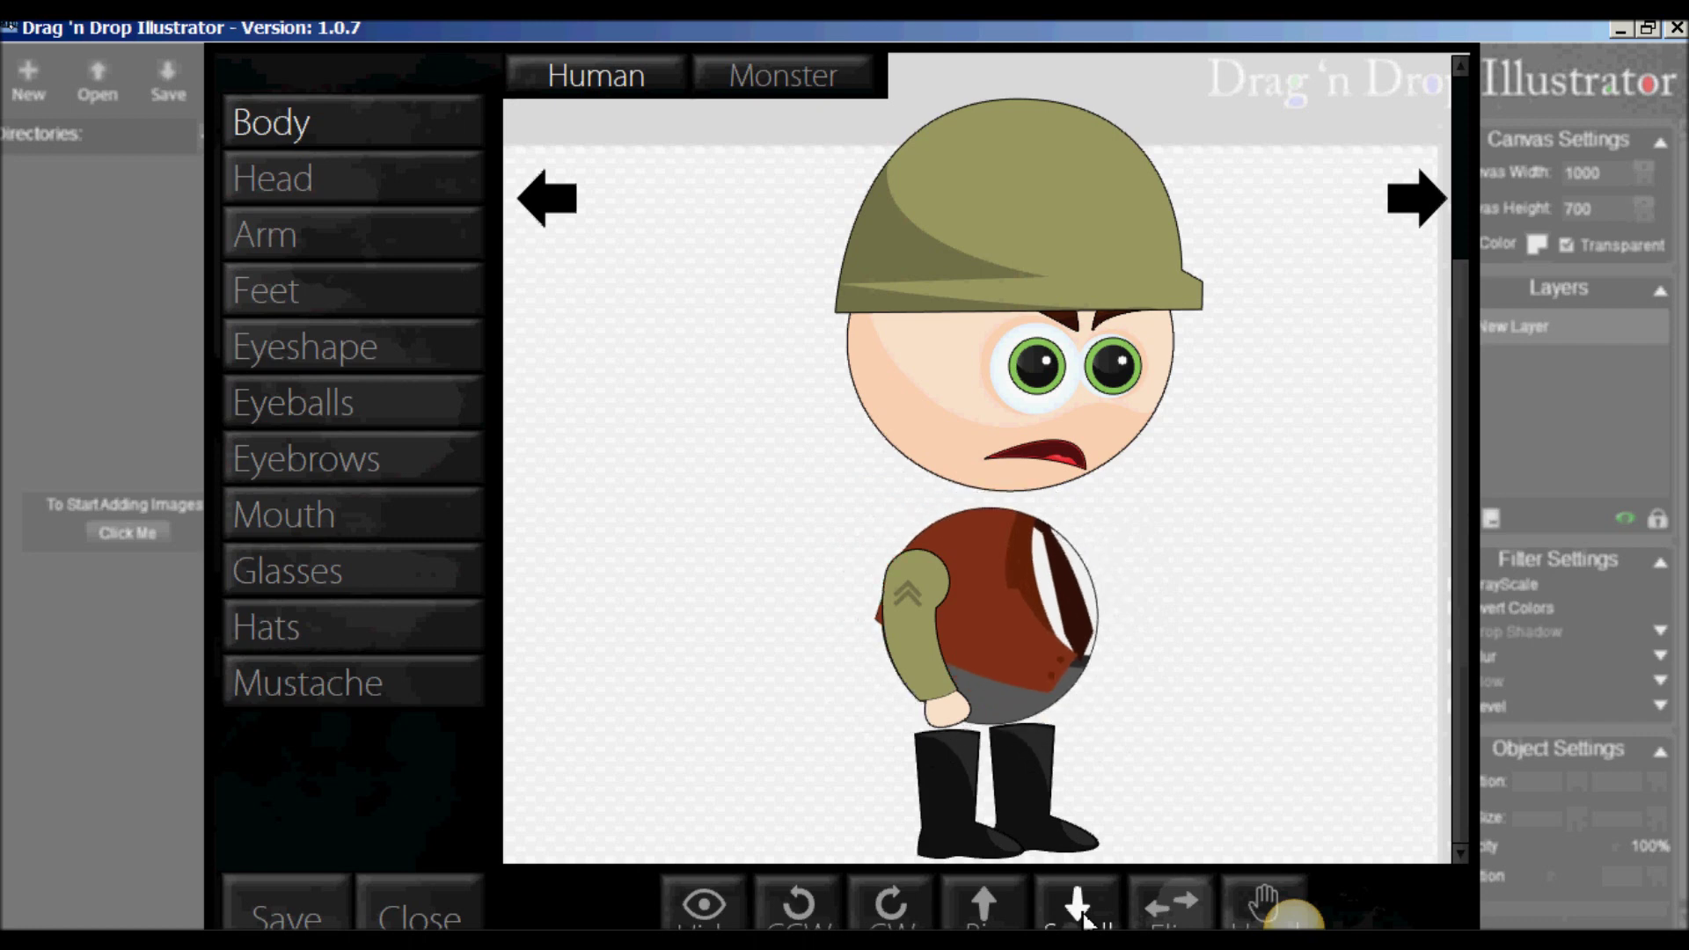
left_click(984, 906)
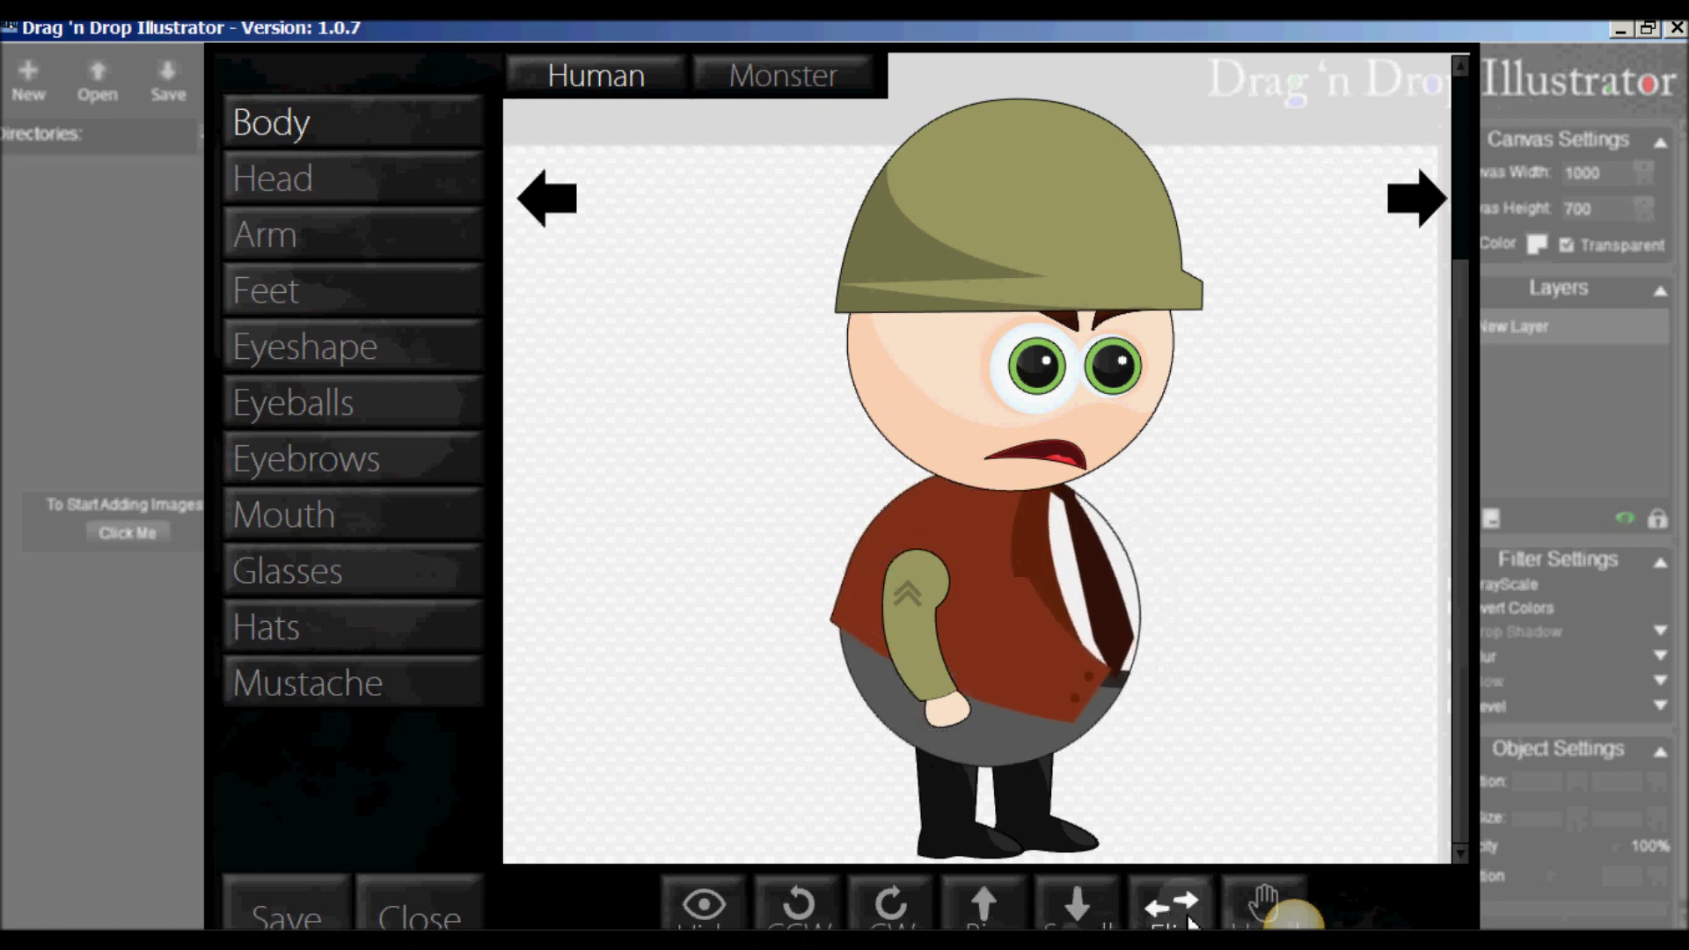
left_click(1190, 919)
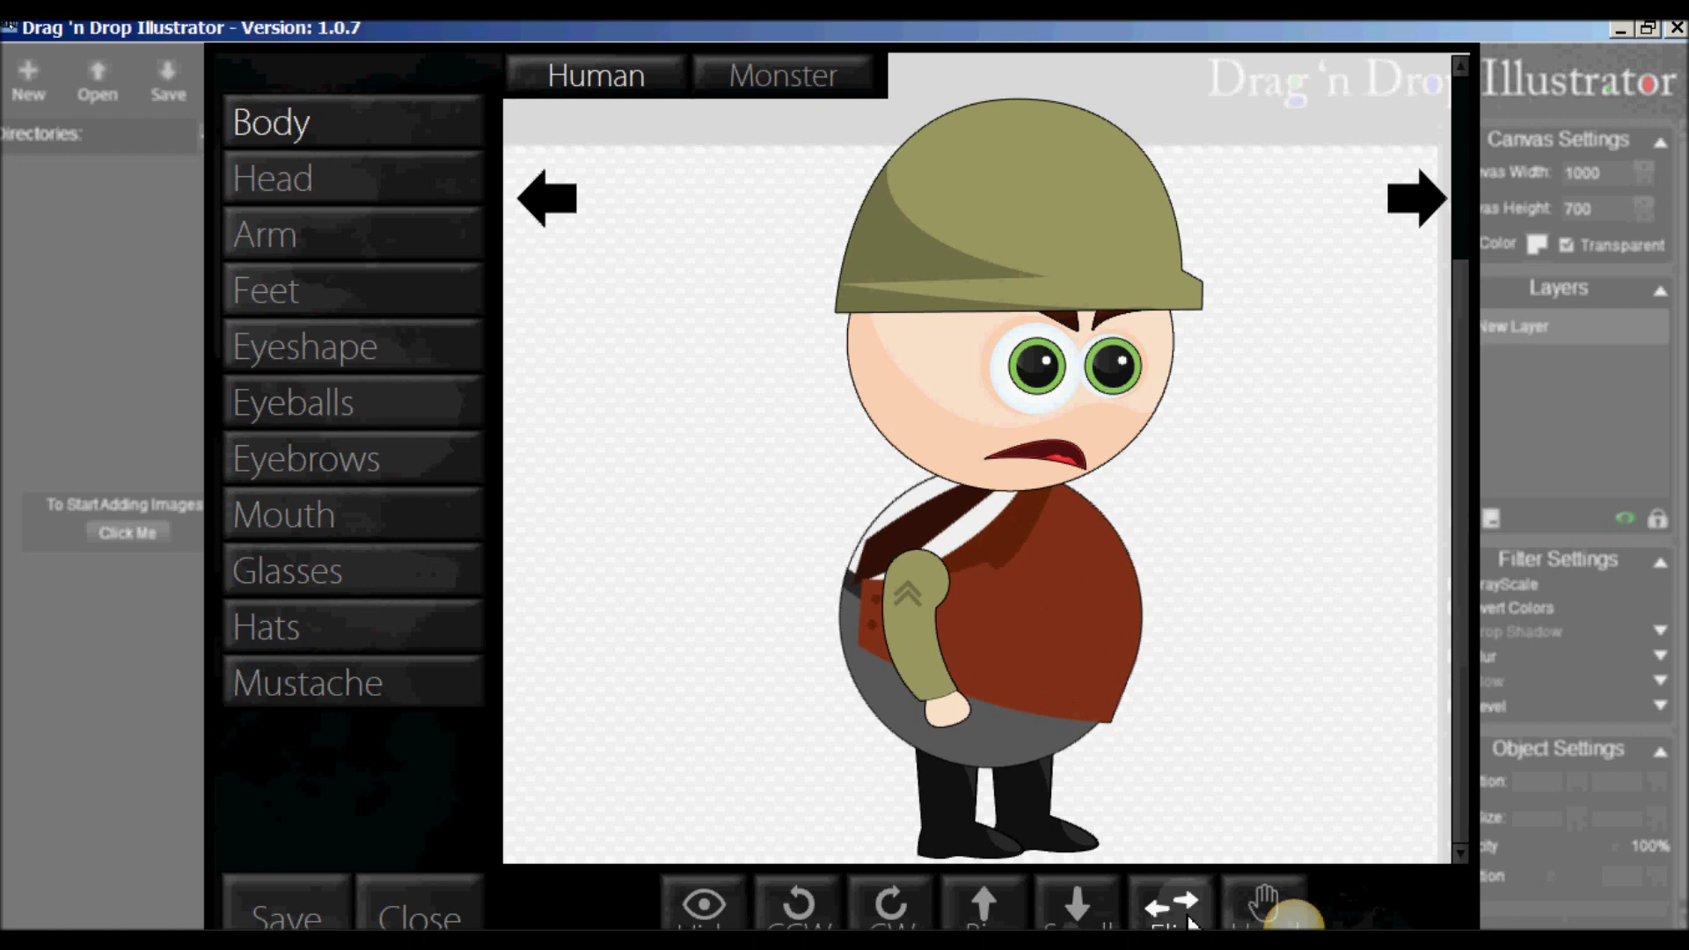
left_click(1190, 919)
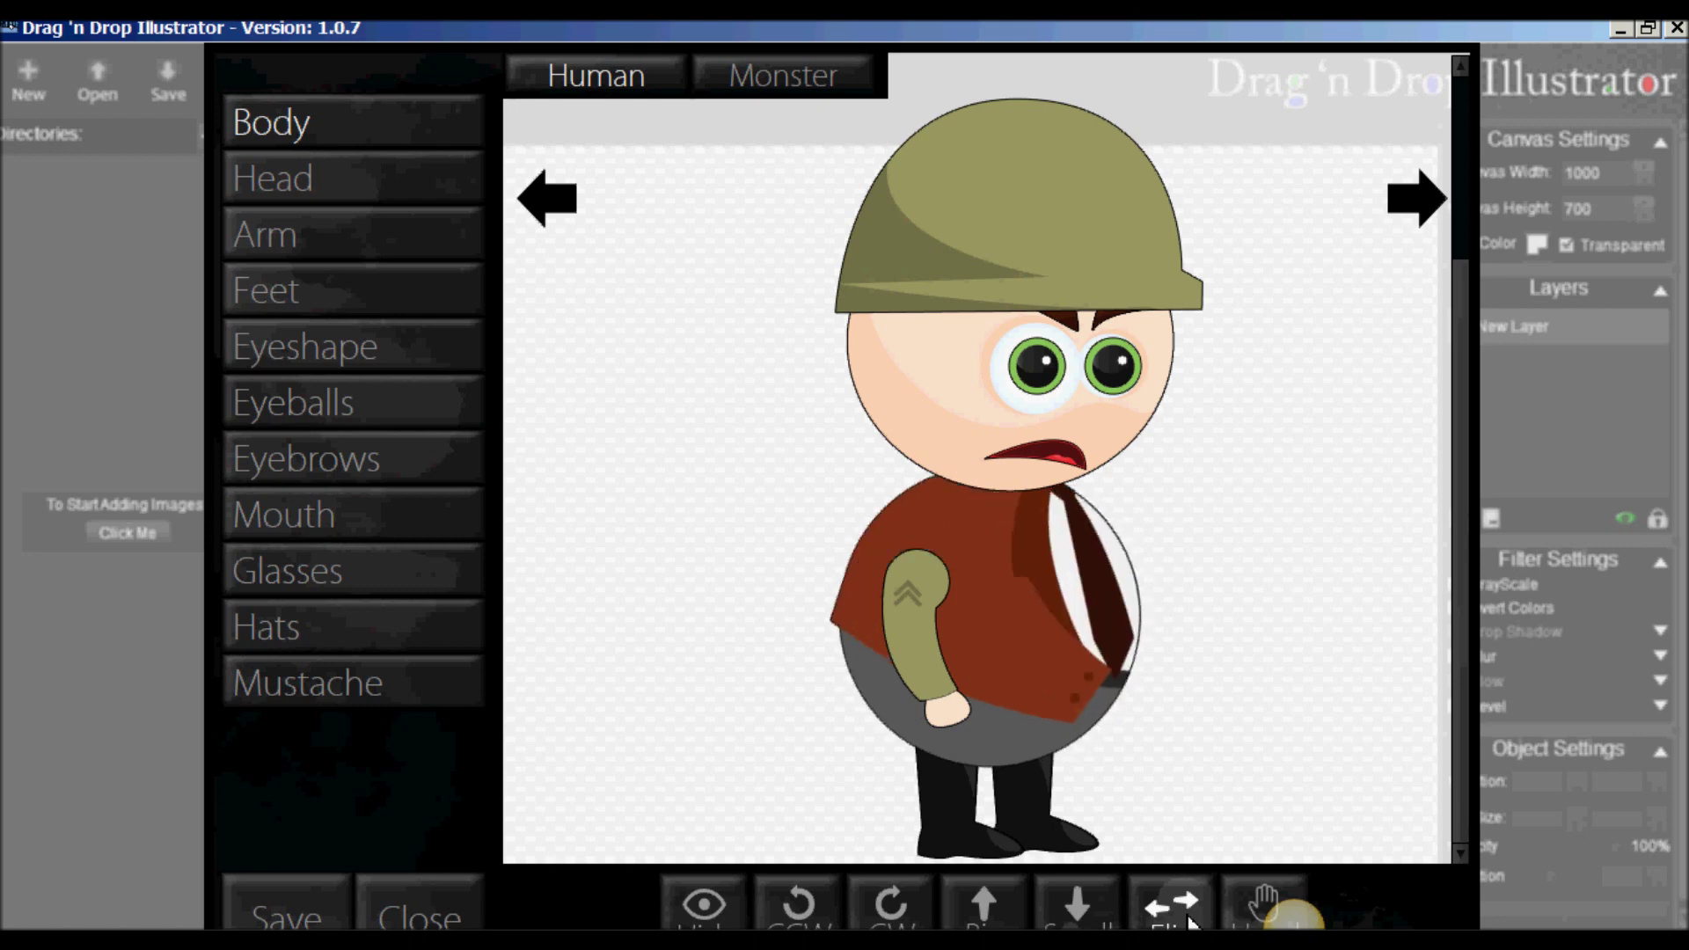
left_click(1269, 914)
left_click(1269, 915)
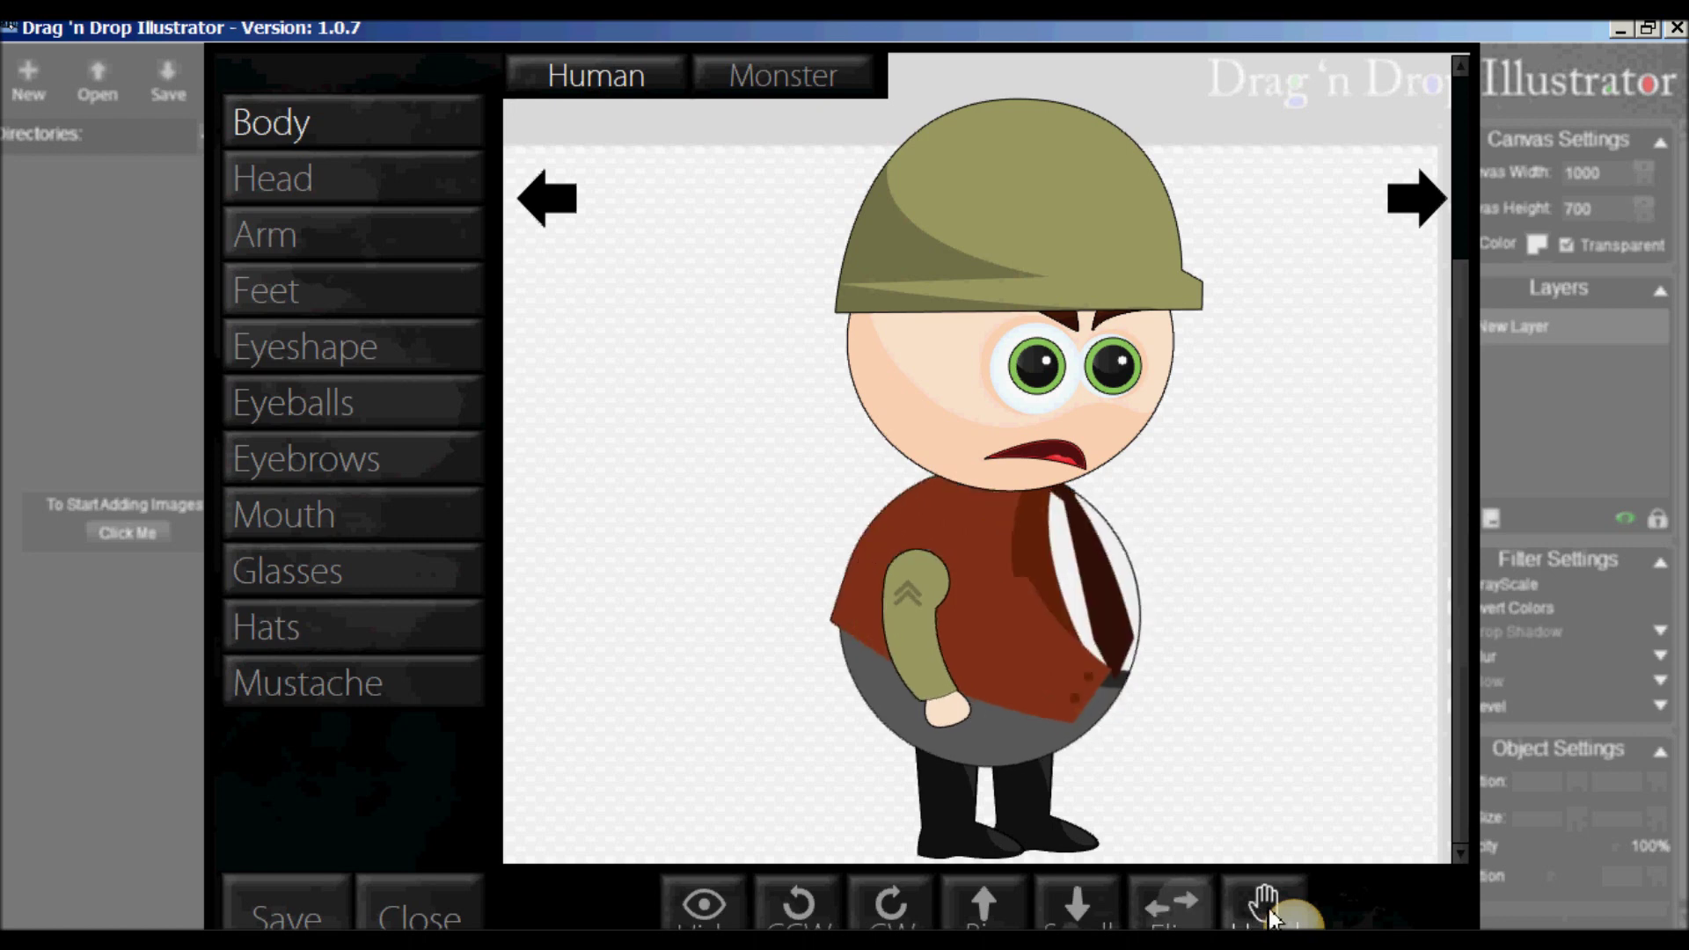
- Give the head brown hair, test a tilt, then switch to the Monster set
left_click(273, 196)
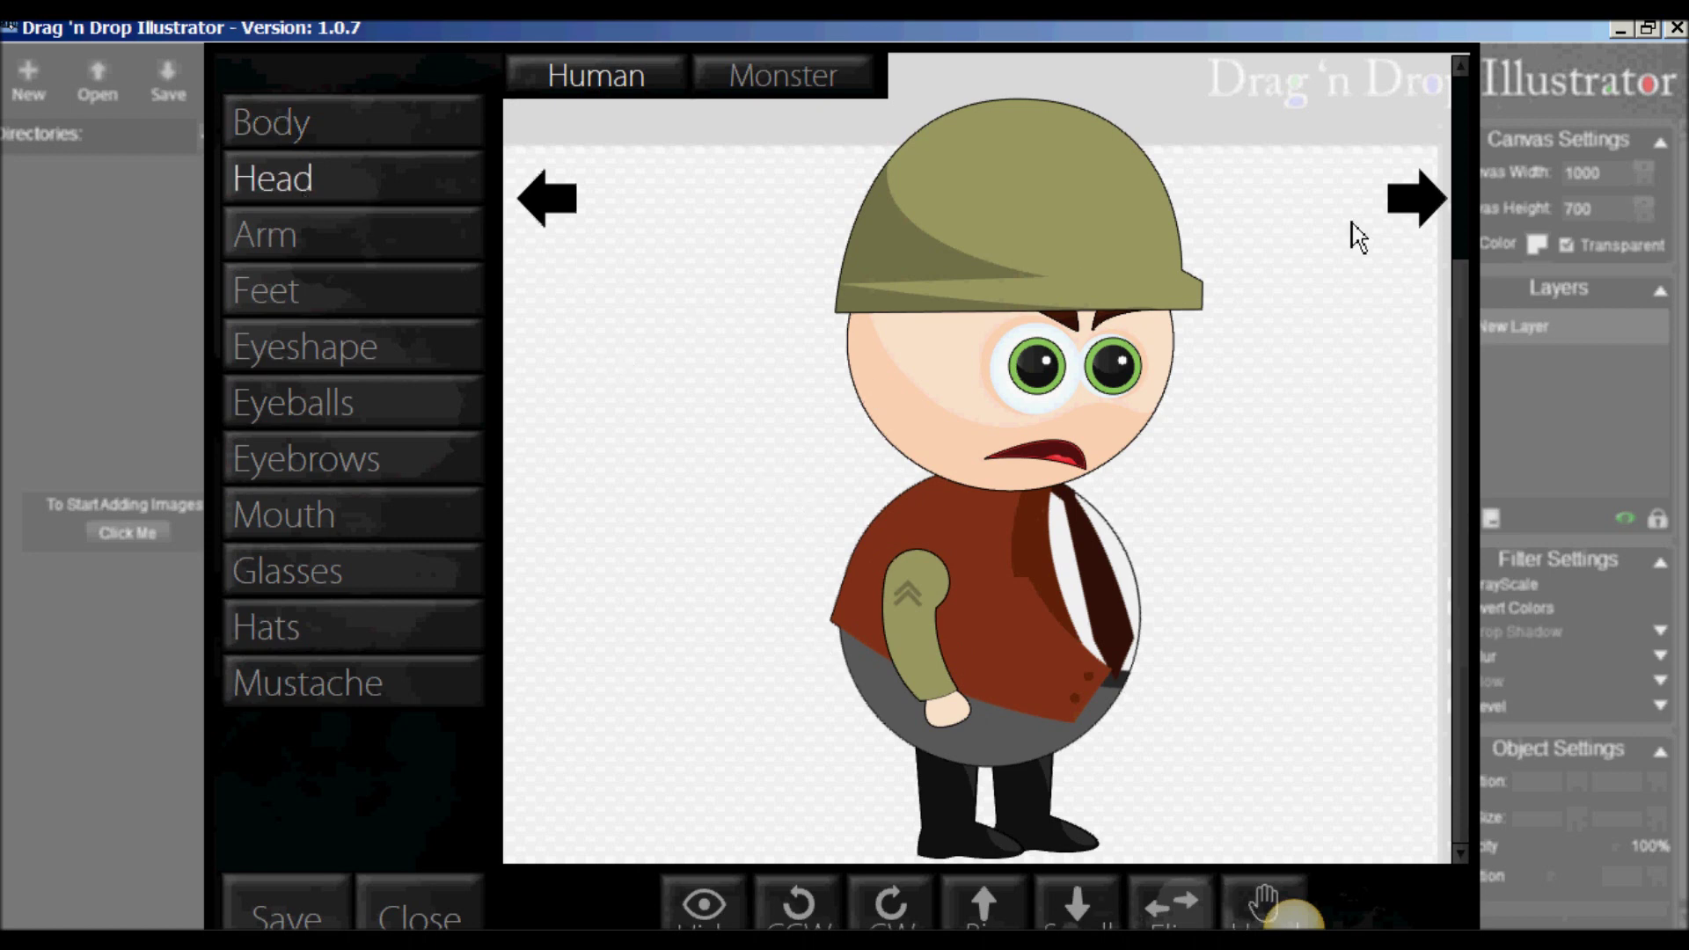
left_click(1425, 234)
left_click(1425, 230)
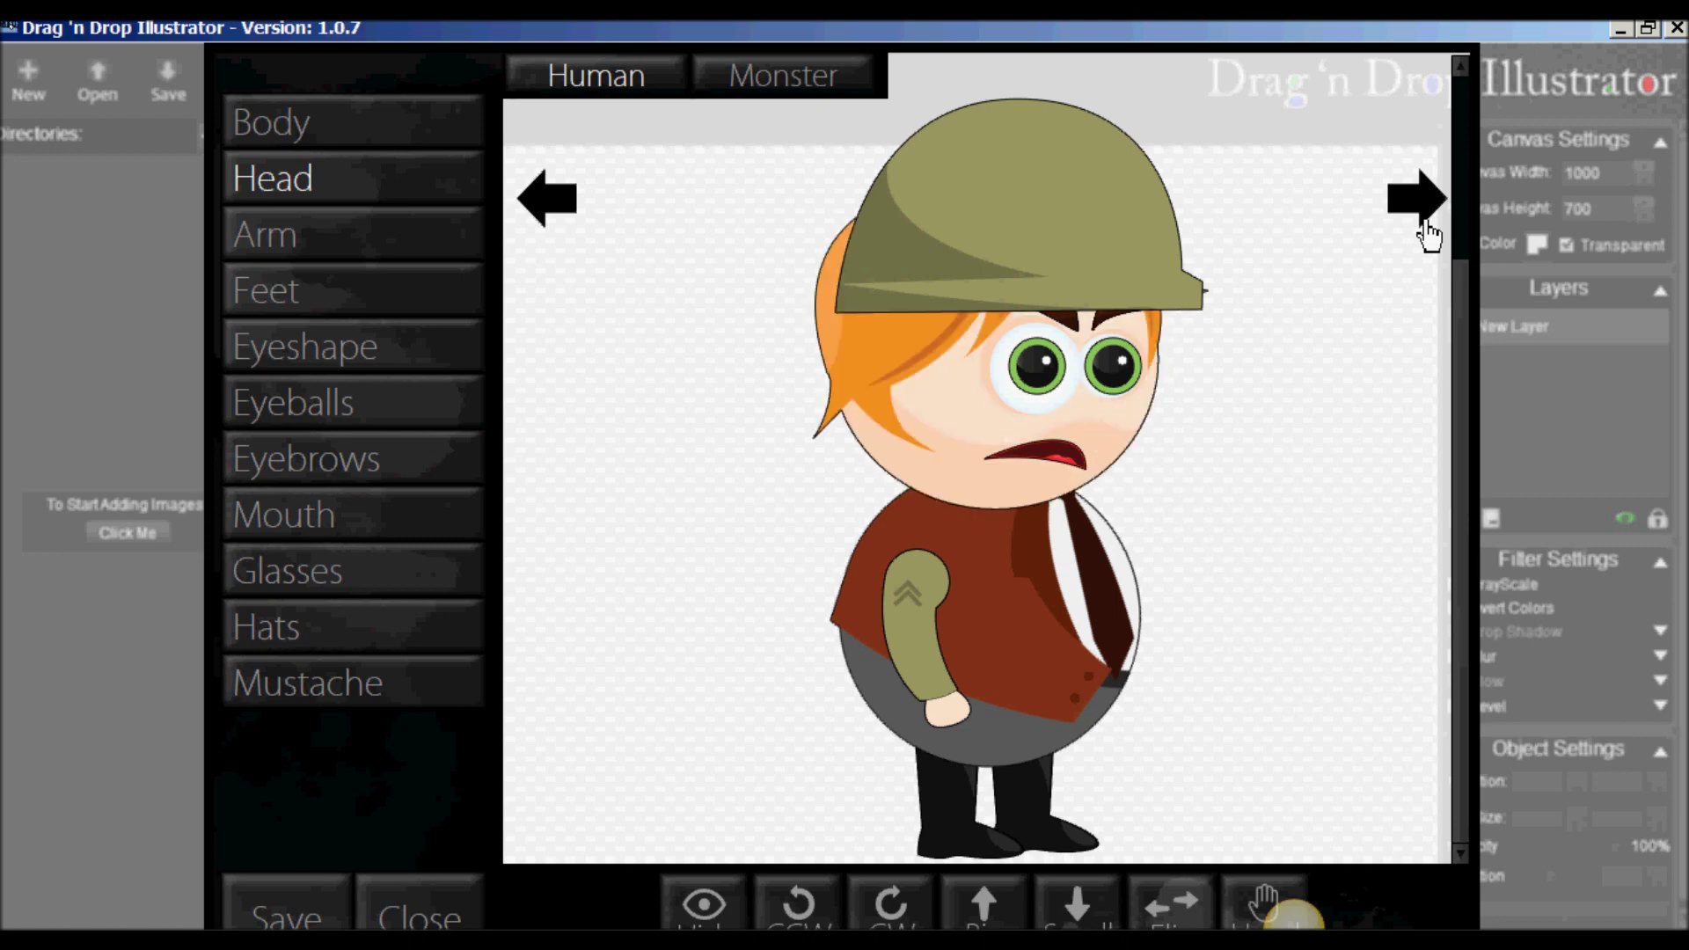
left_click(1423, 228)
left_click(890, 906)
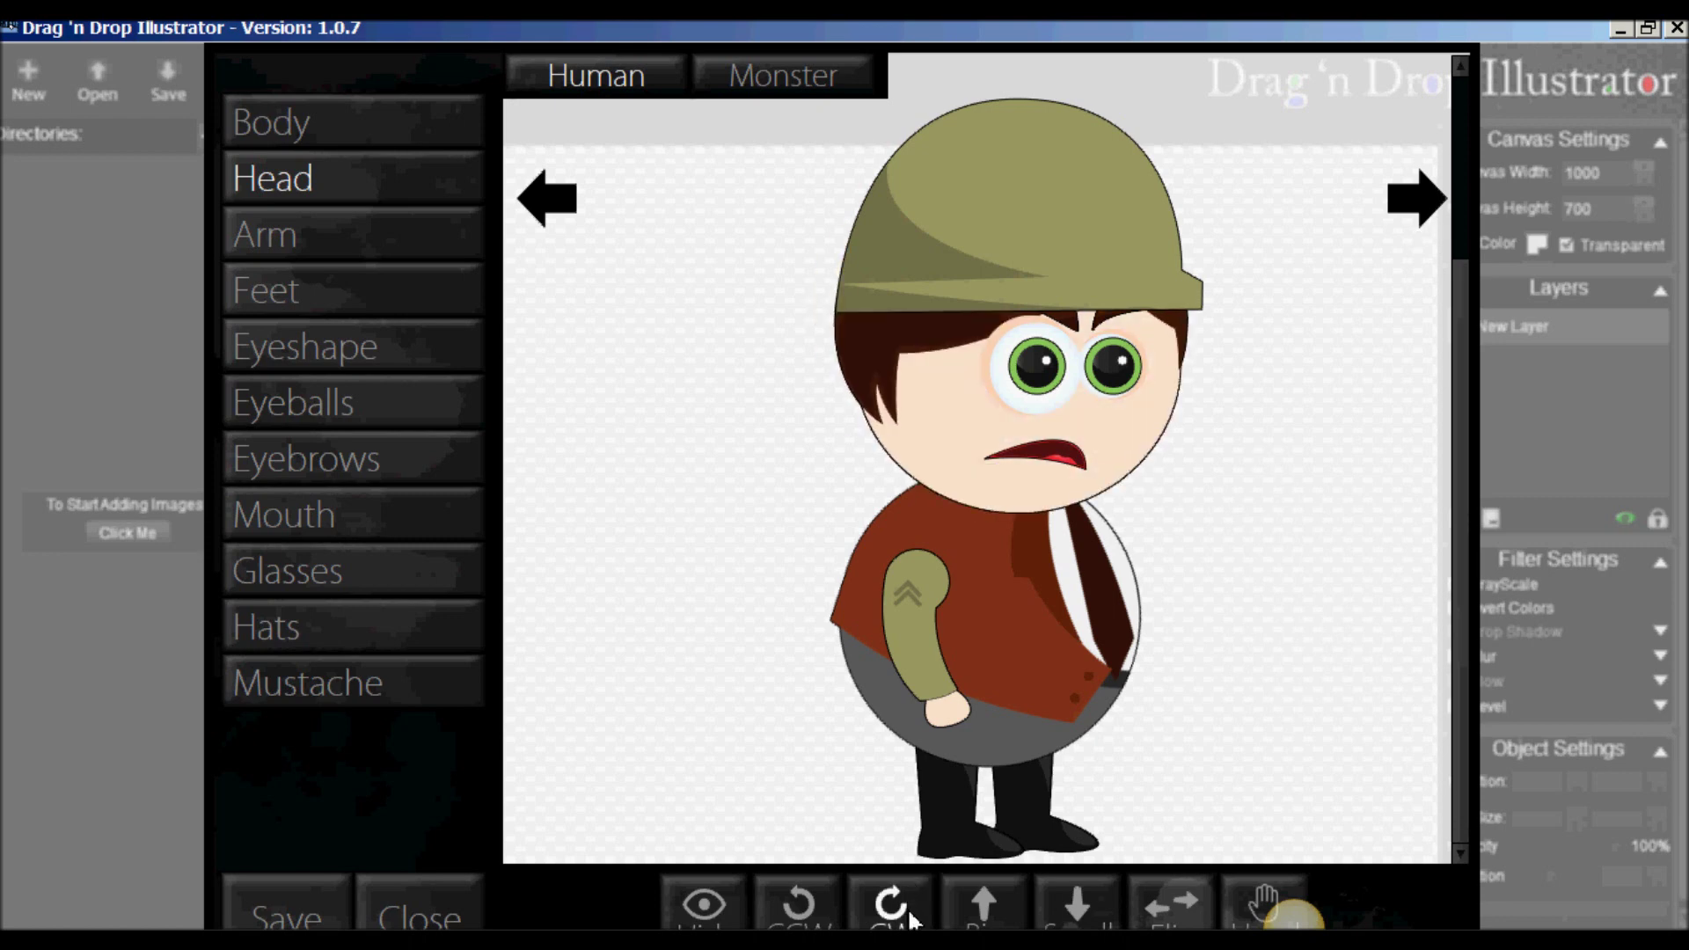
left_click(816, 915)
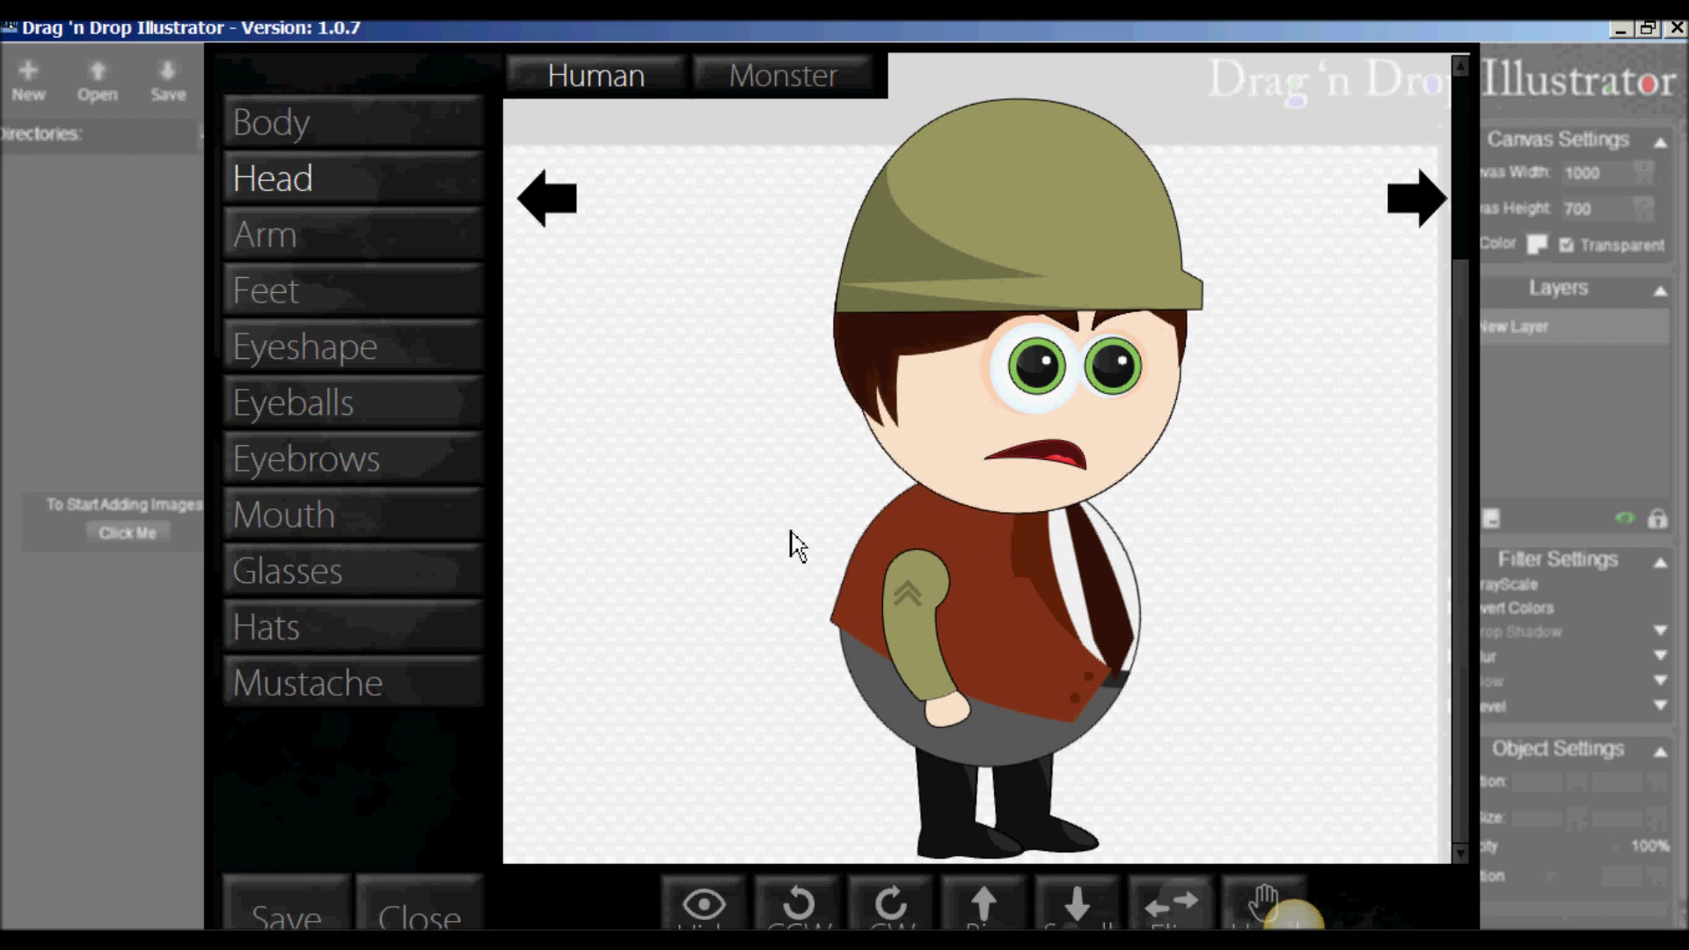
left_click(807, 112)
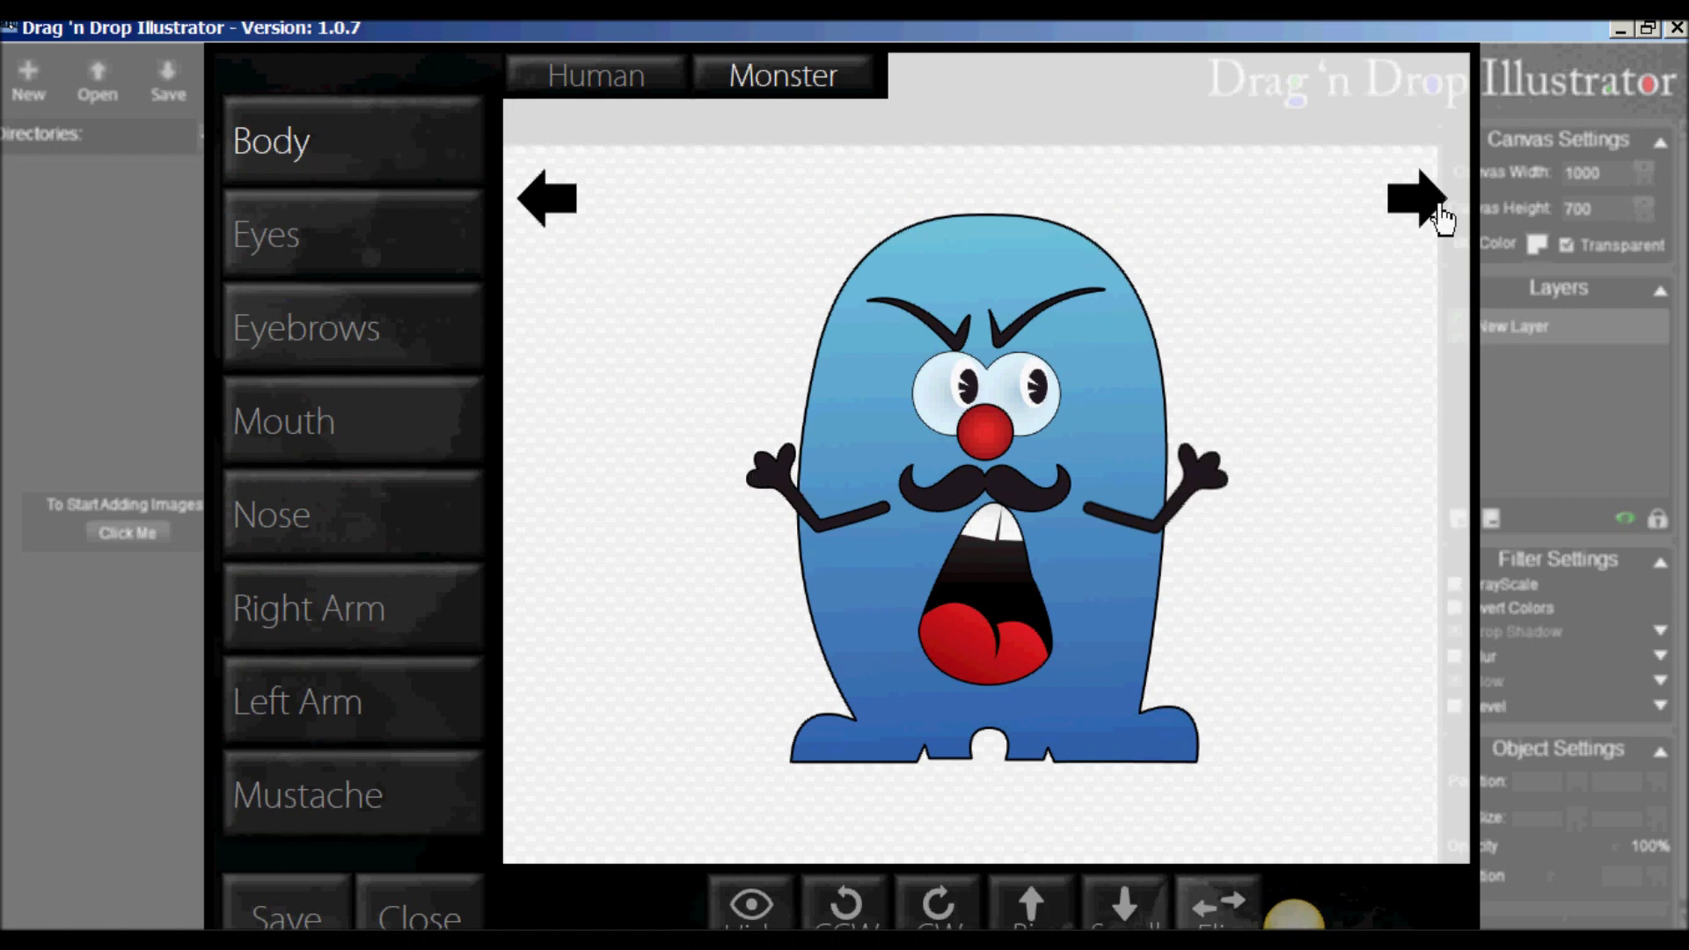
- Make the monster body green, tilt it counterclockwise, and enlarge it beyond its original size
left_click(1439, 220)
left_click(1433, 225)
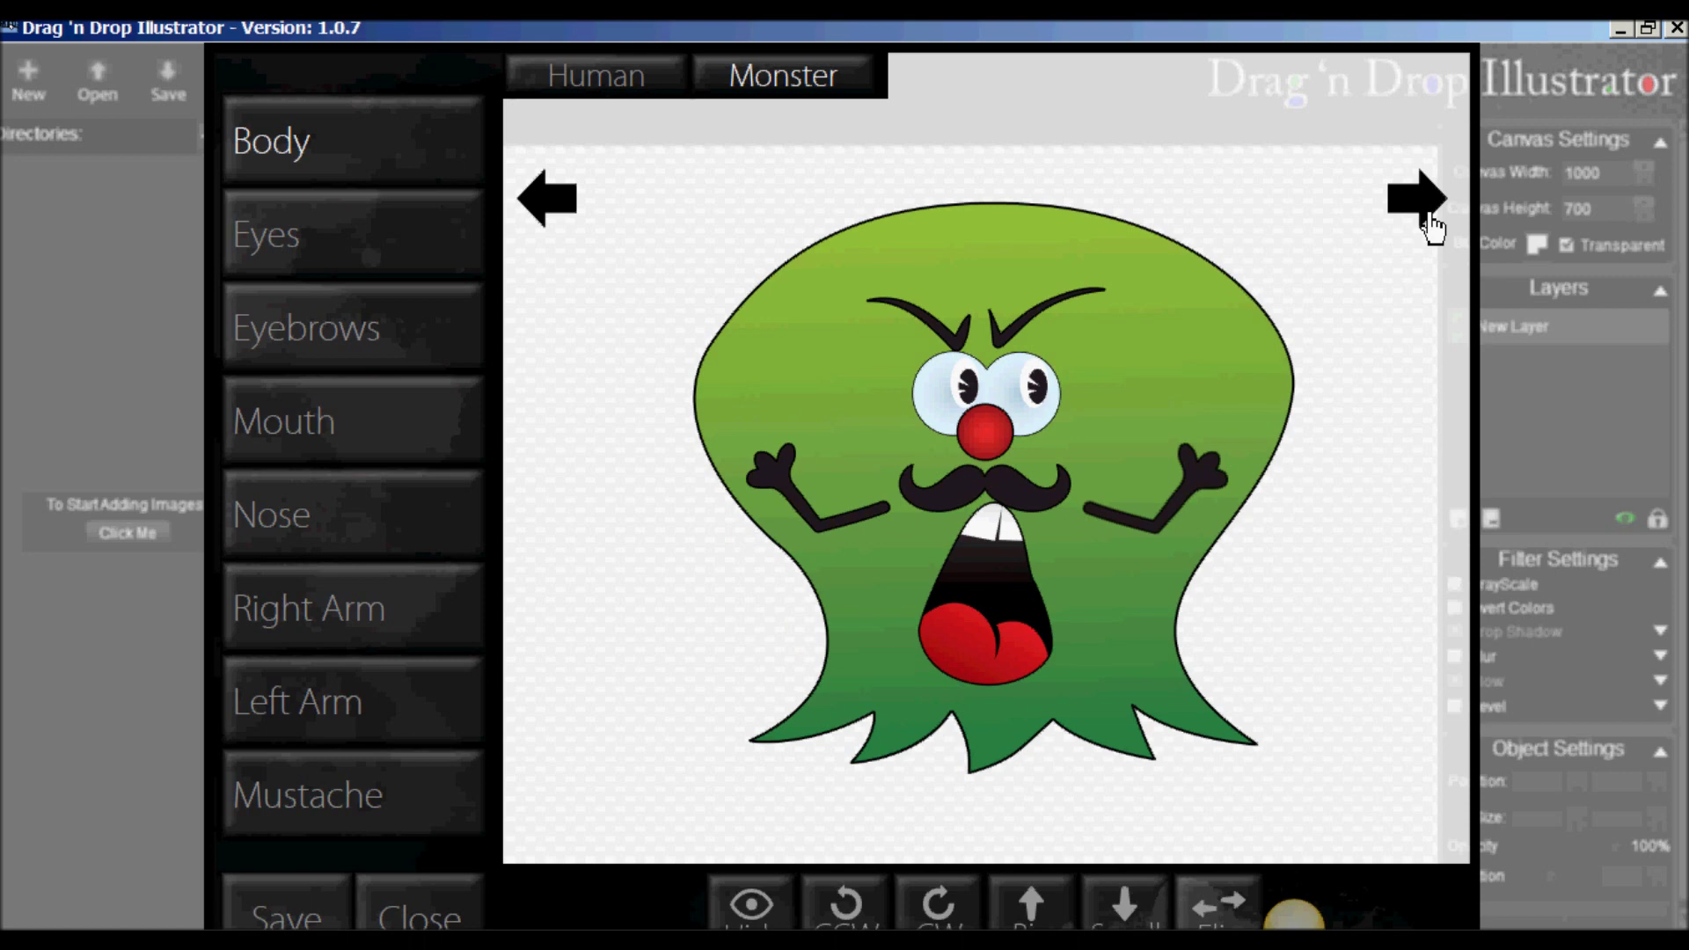
left_click(849, 906)
left_click(855, 915)
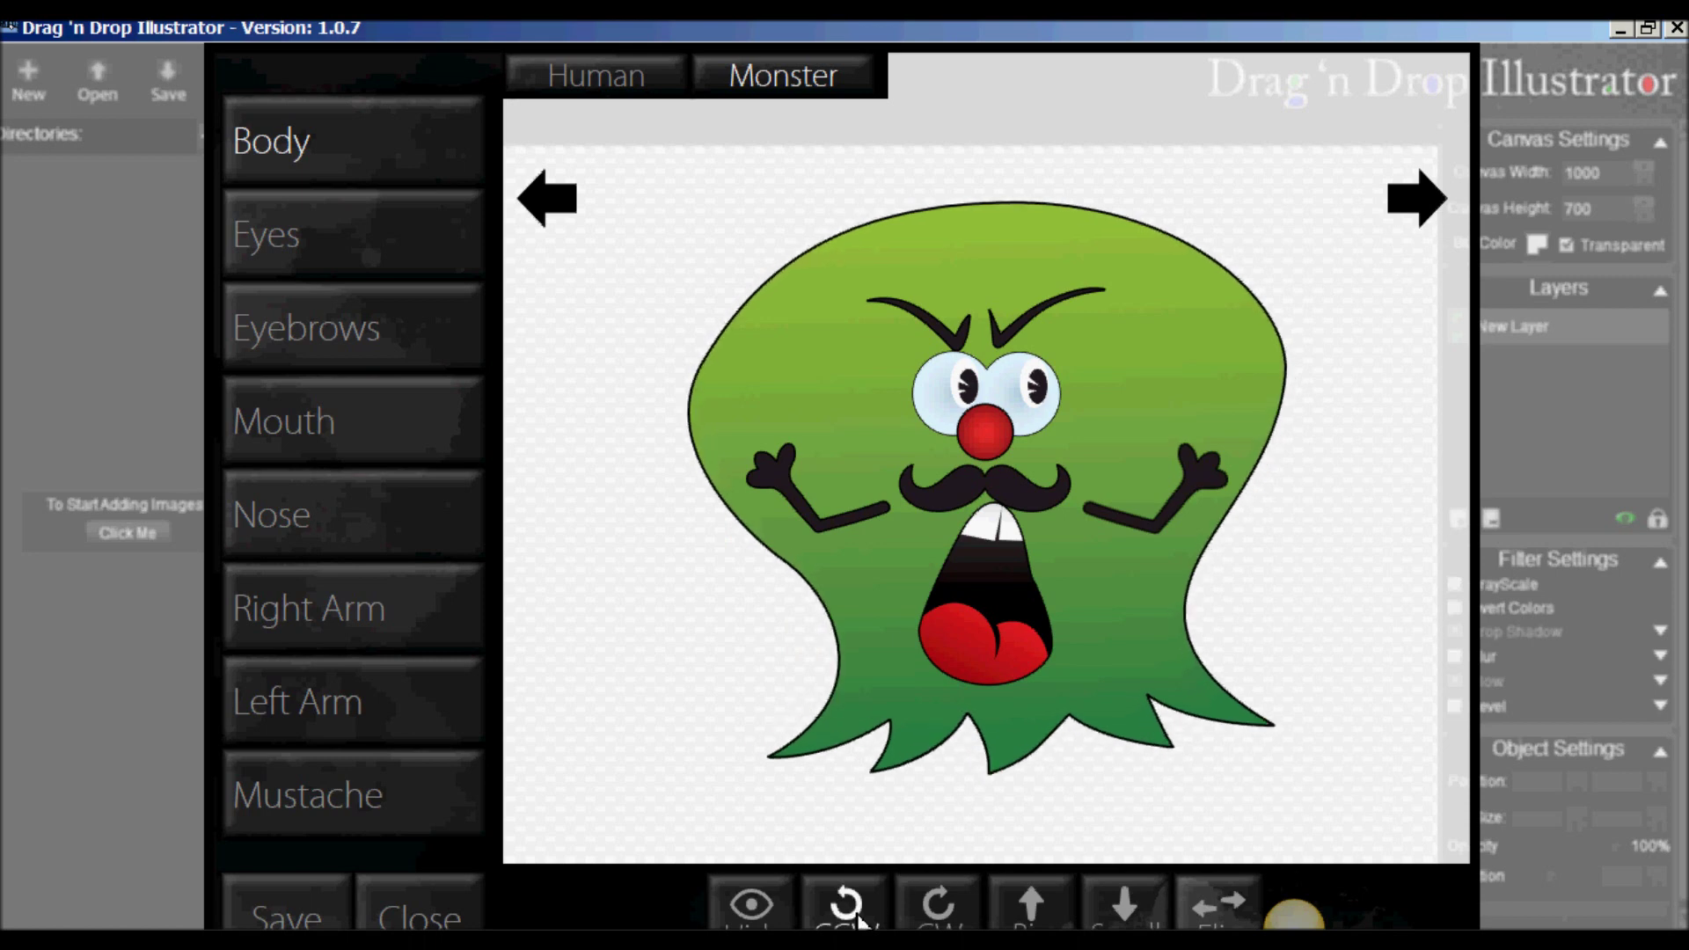
left_click(1129, 915)
left_click(1128, 915)
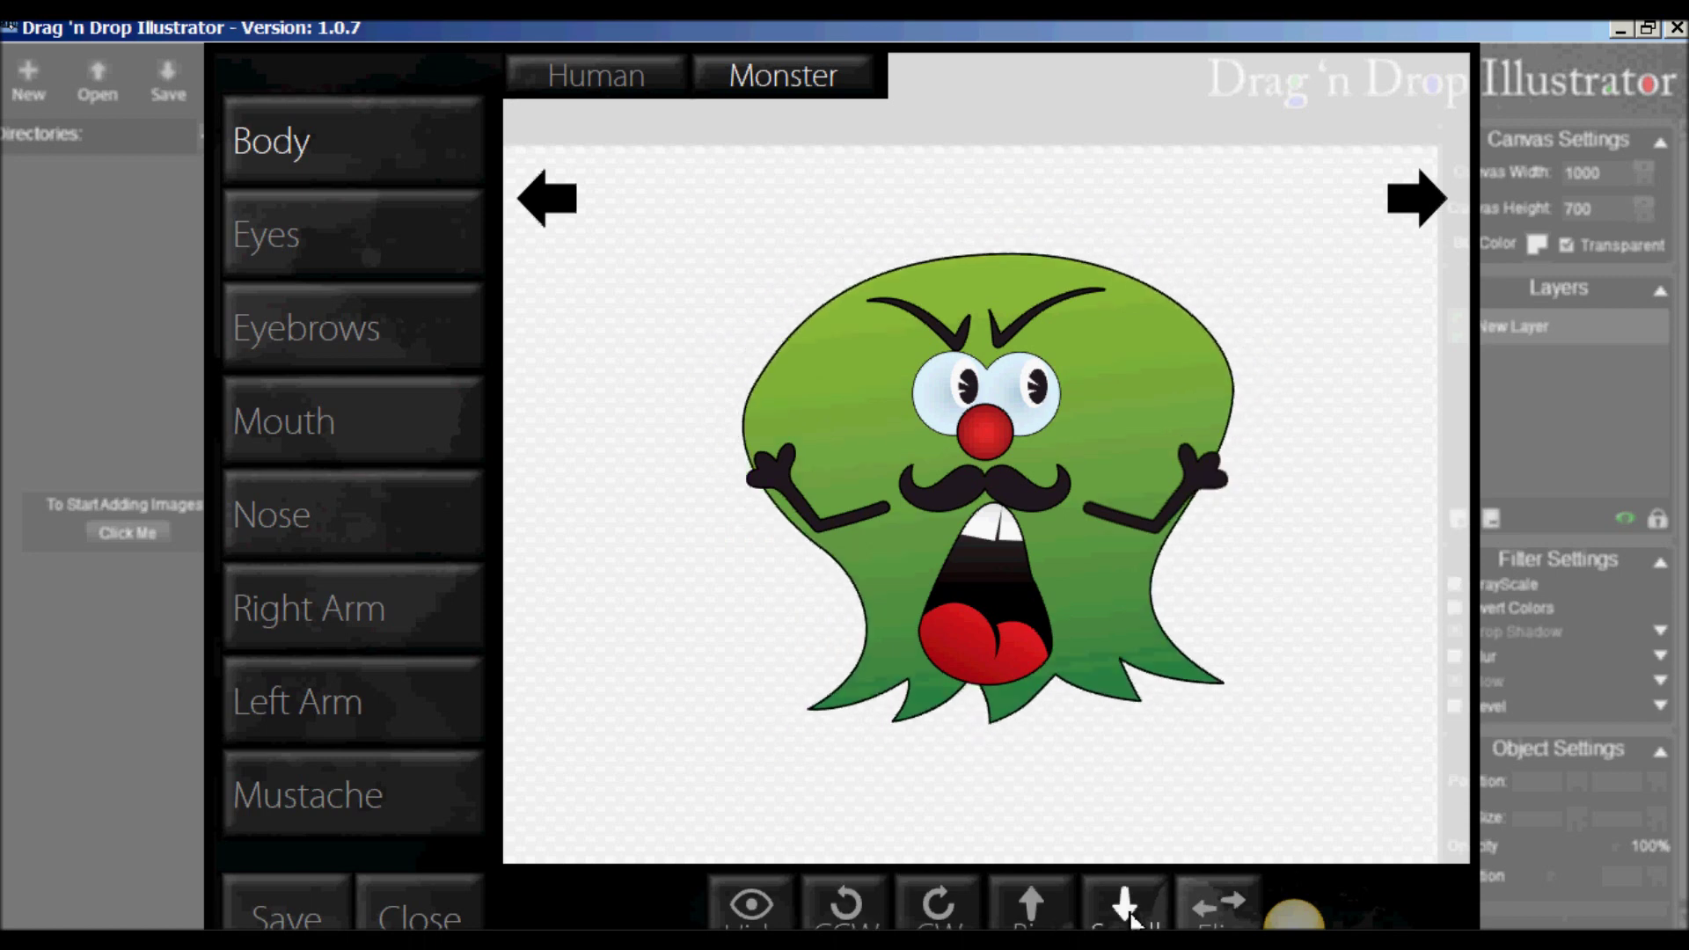
left_click(1126, 911)
left_click(1029, 910)
left_click(1030, 915)
left_click(1033, 919)
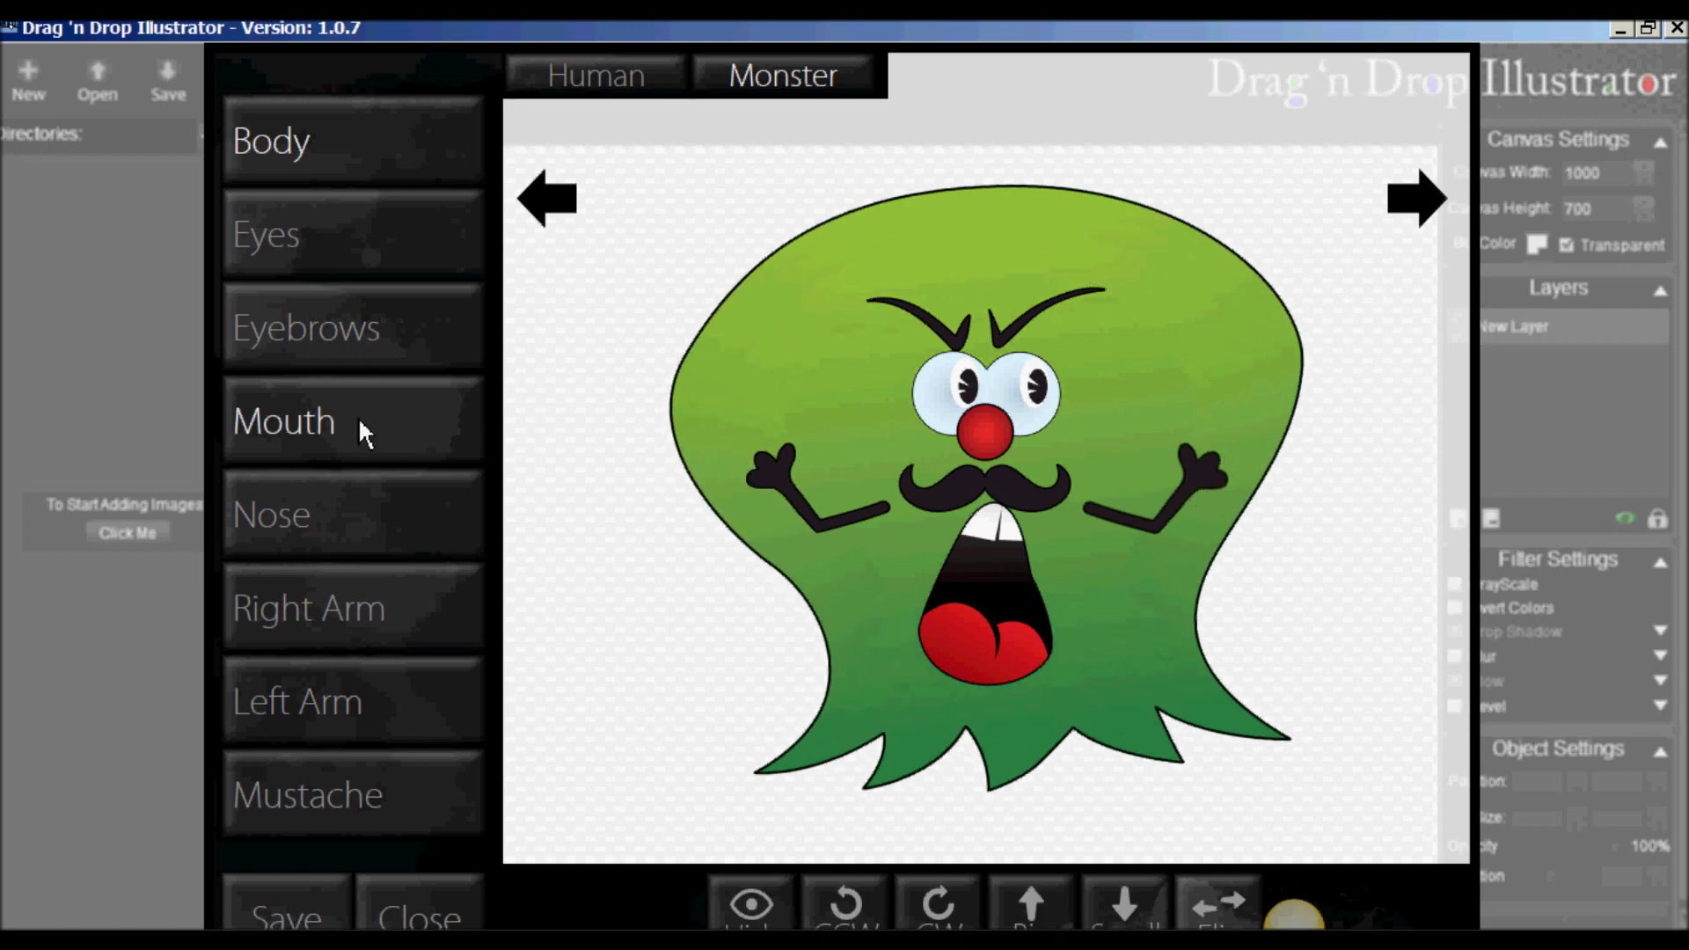
- Mirror the monster's mouth and check it with Hide/Show, leaving it visible
left_click(321, 438)
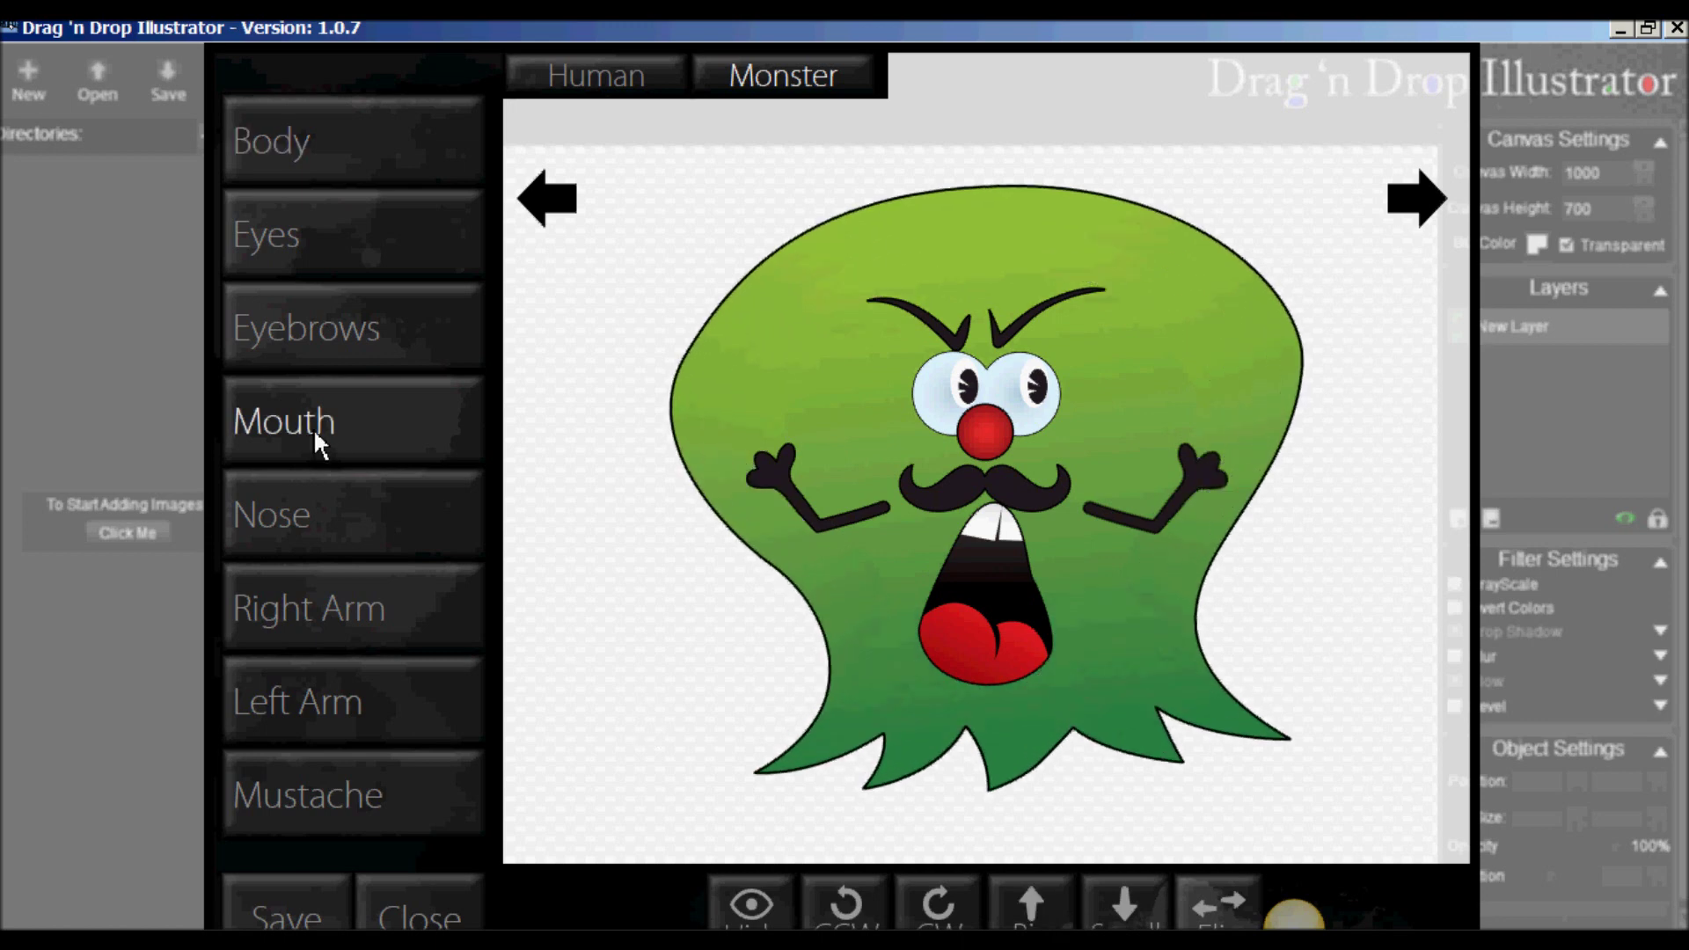
left_click(1228, 919)
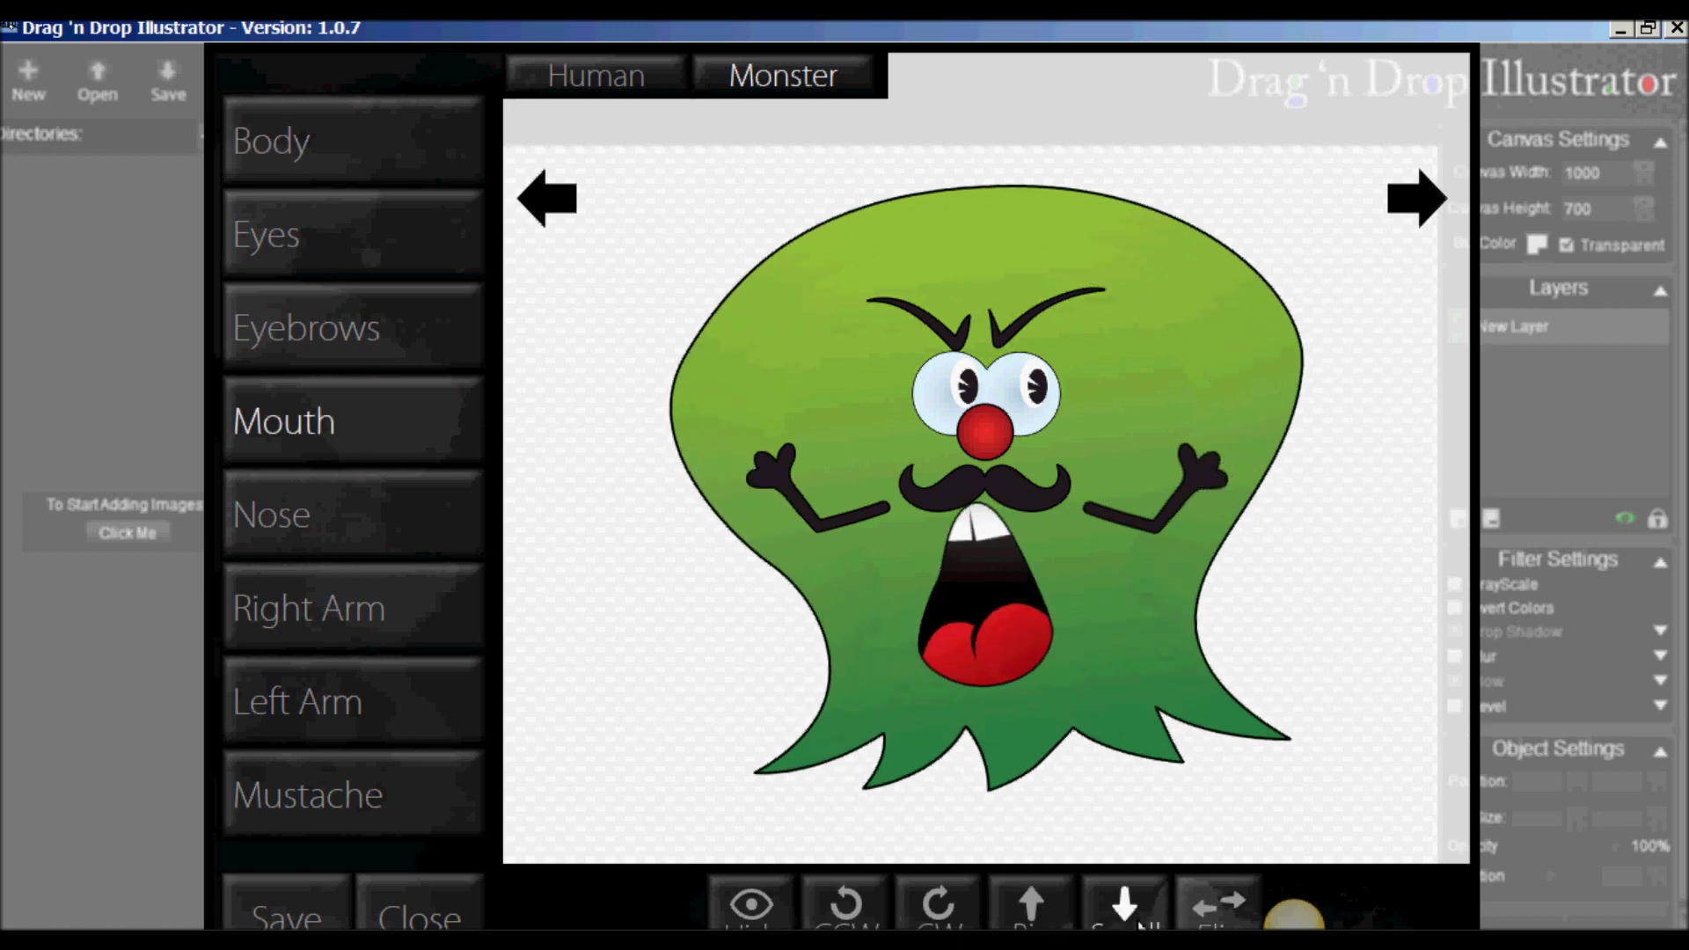
left_click(755, 924)
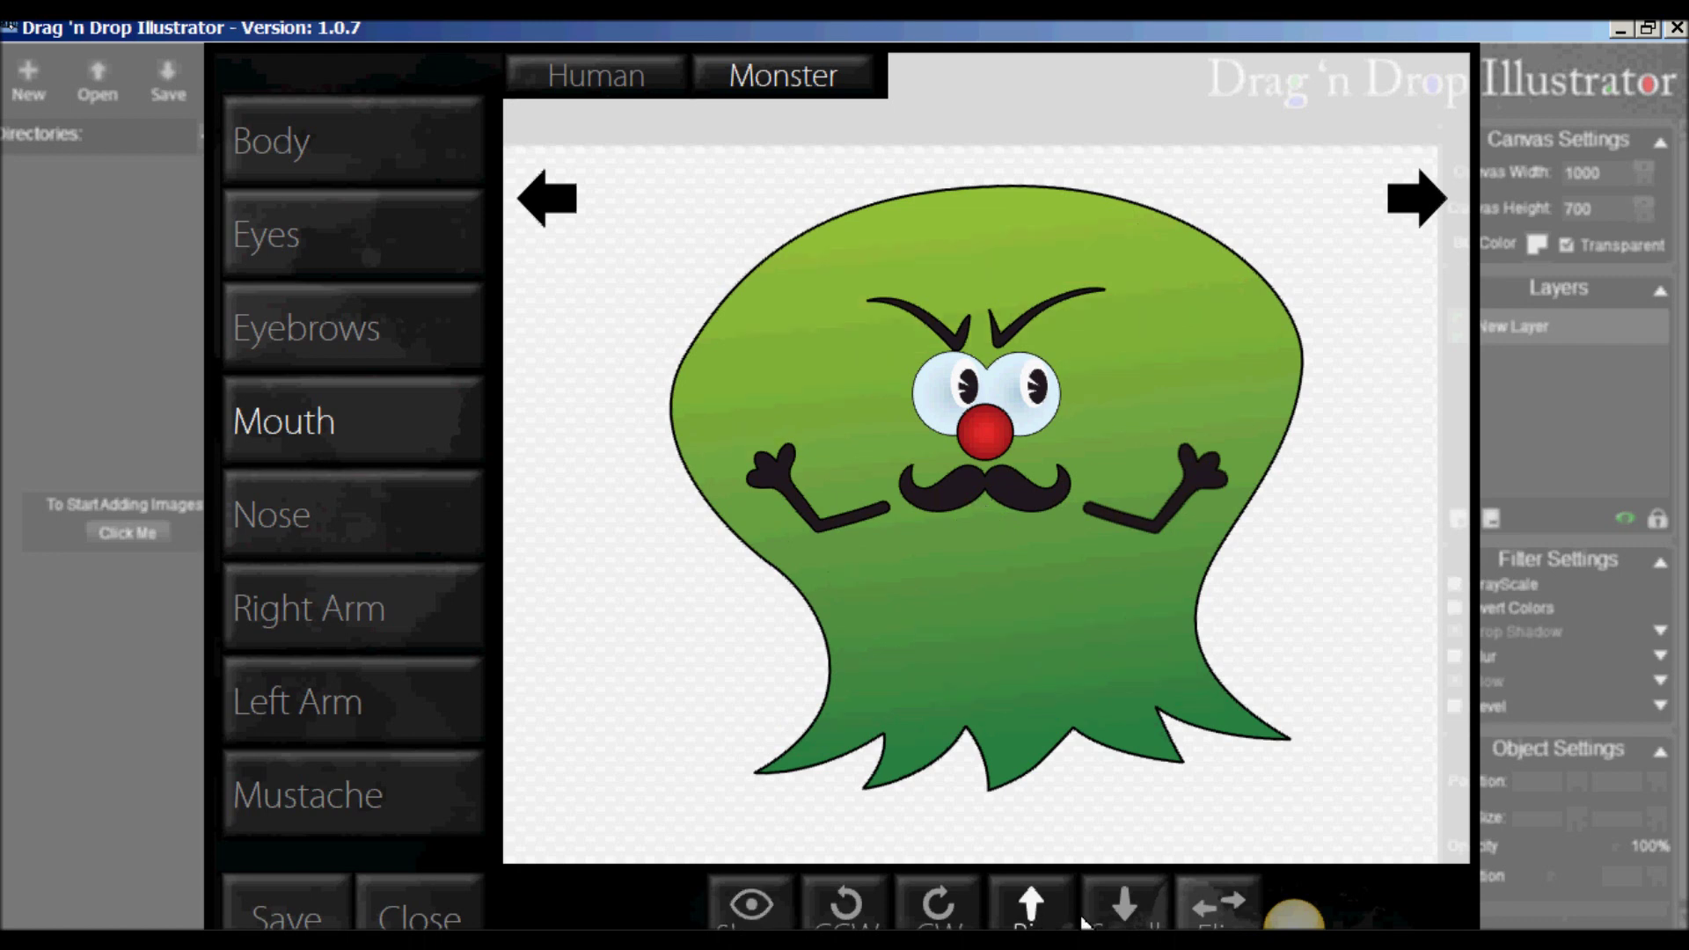
left_click(755, 910)
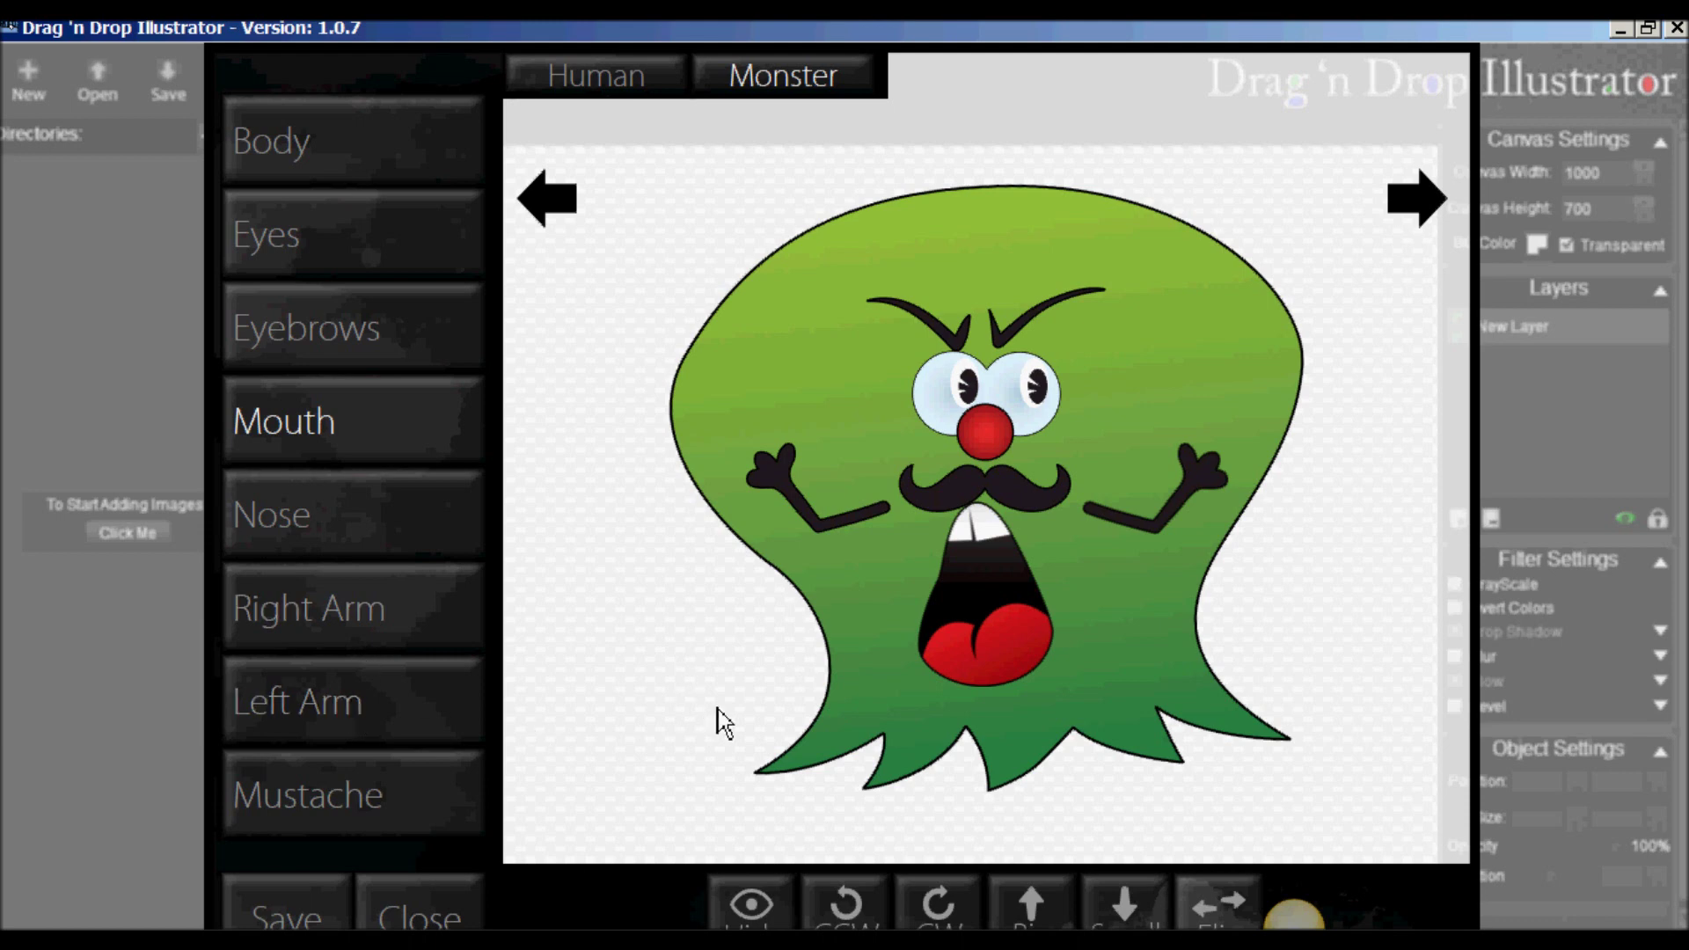
- Save the monster character as 'Monster1' and close the Character Creator
left_click(321, 917)
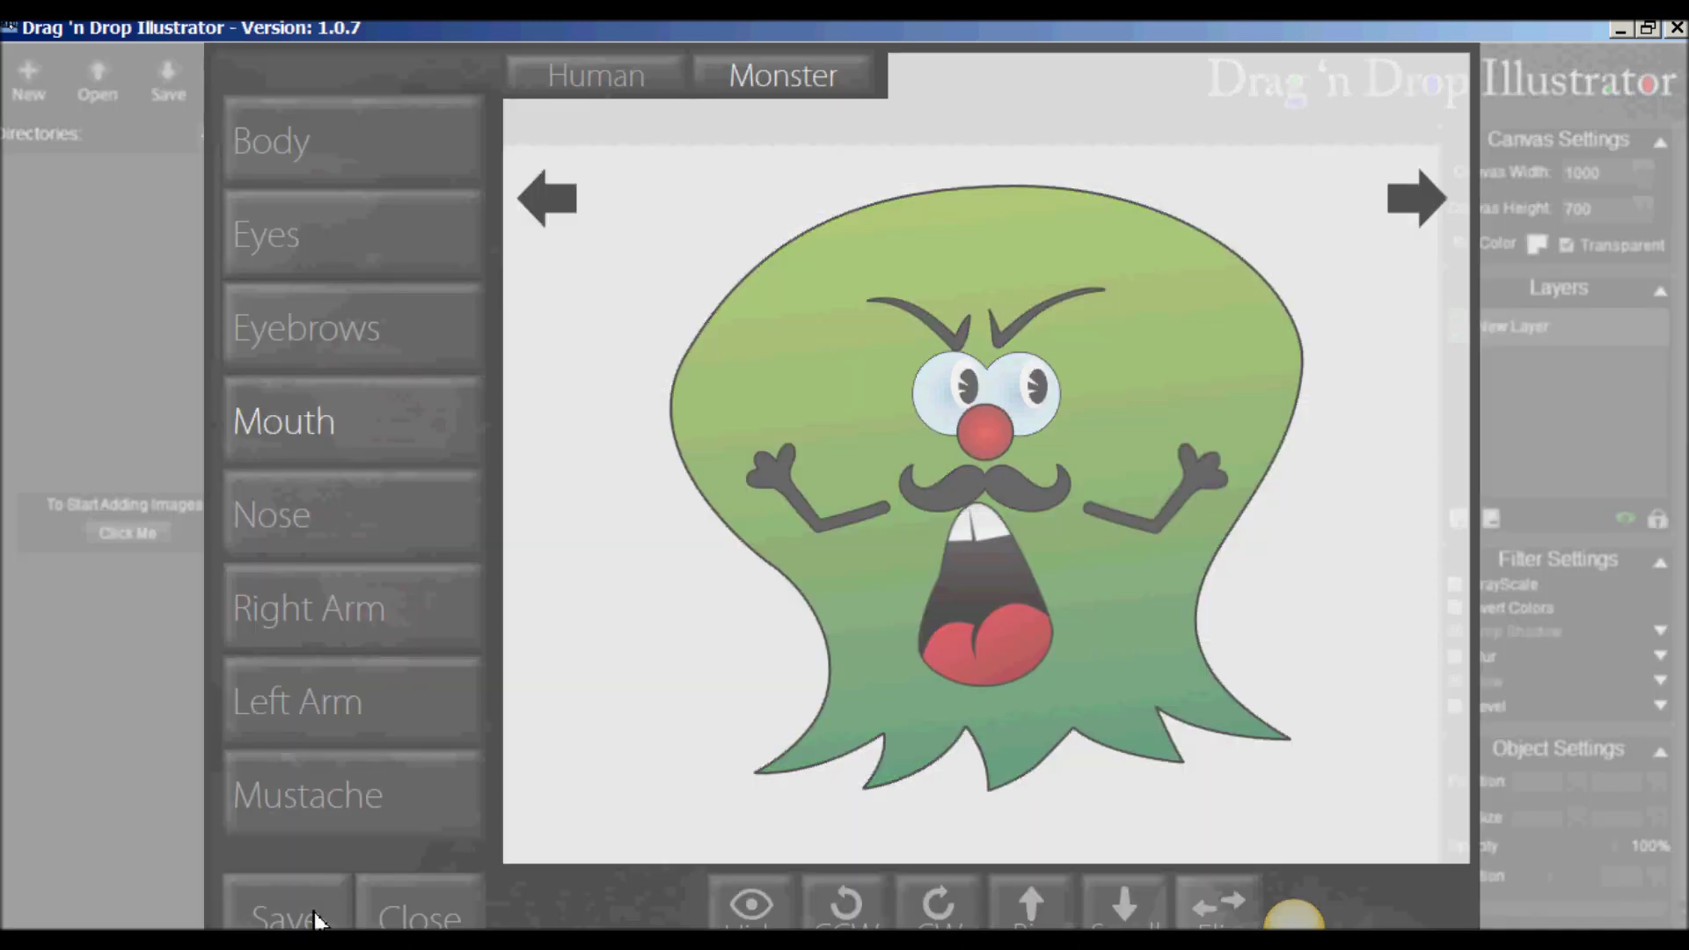
left_click(729, 502)
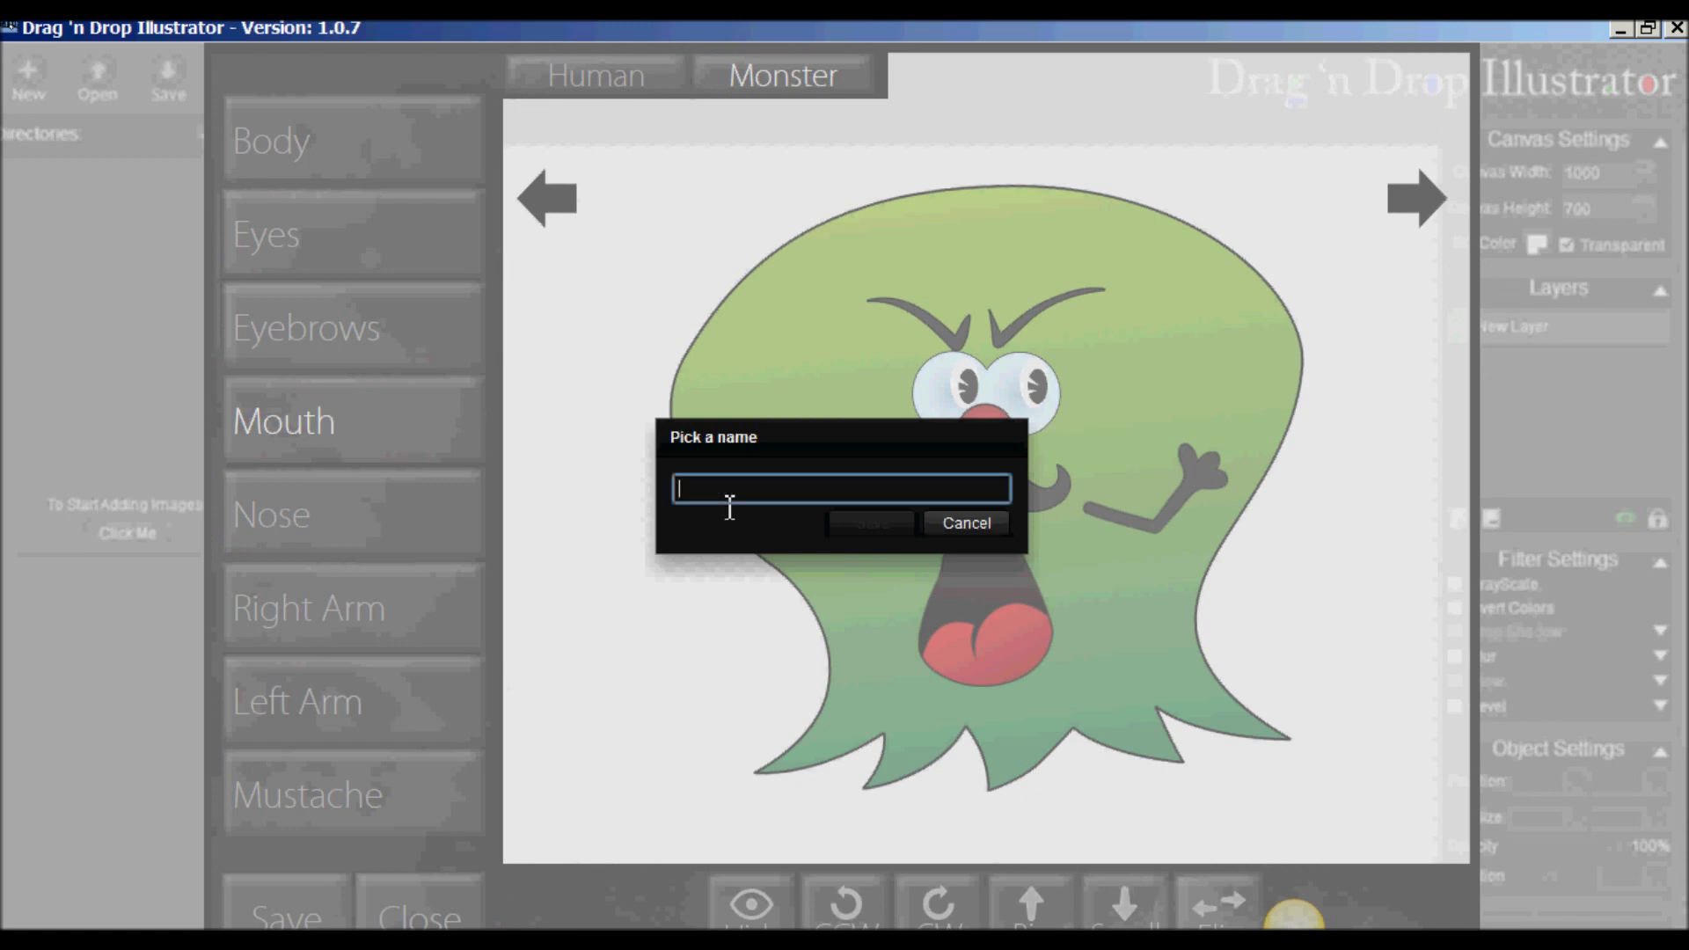
type("Monst")
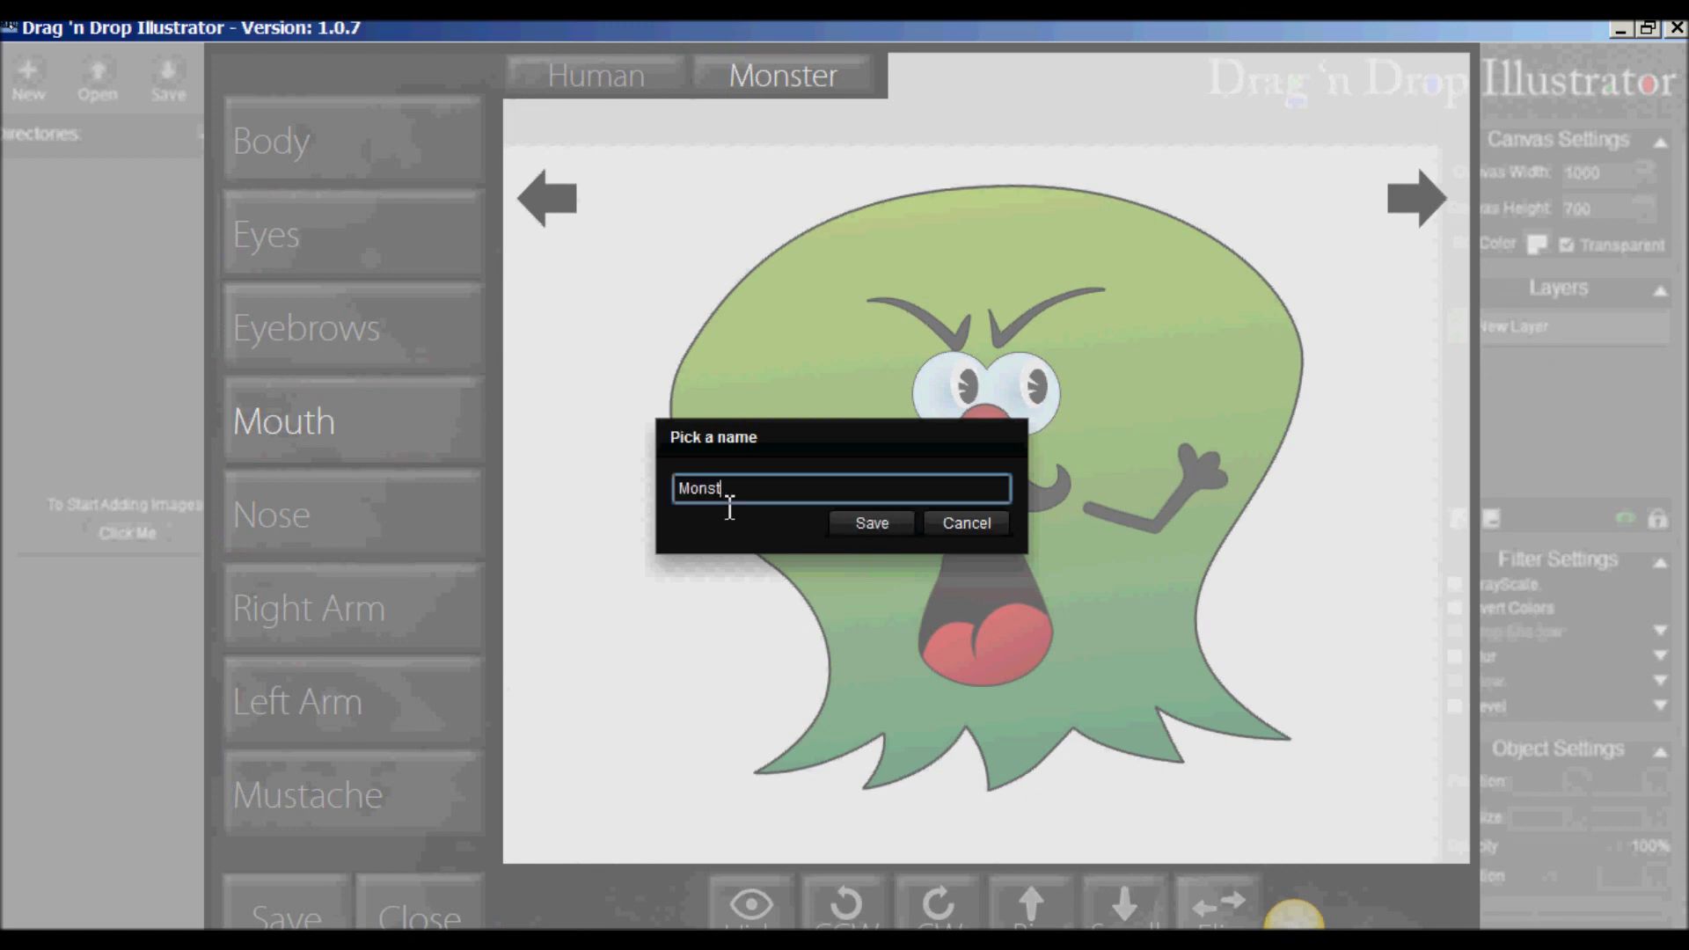
type("er1")
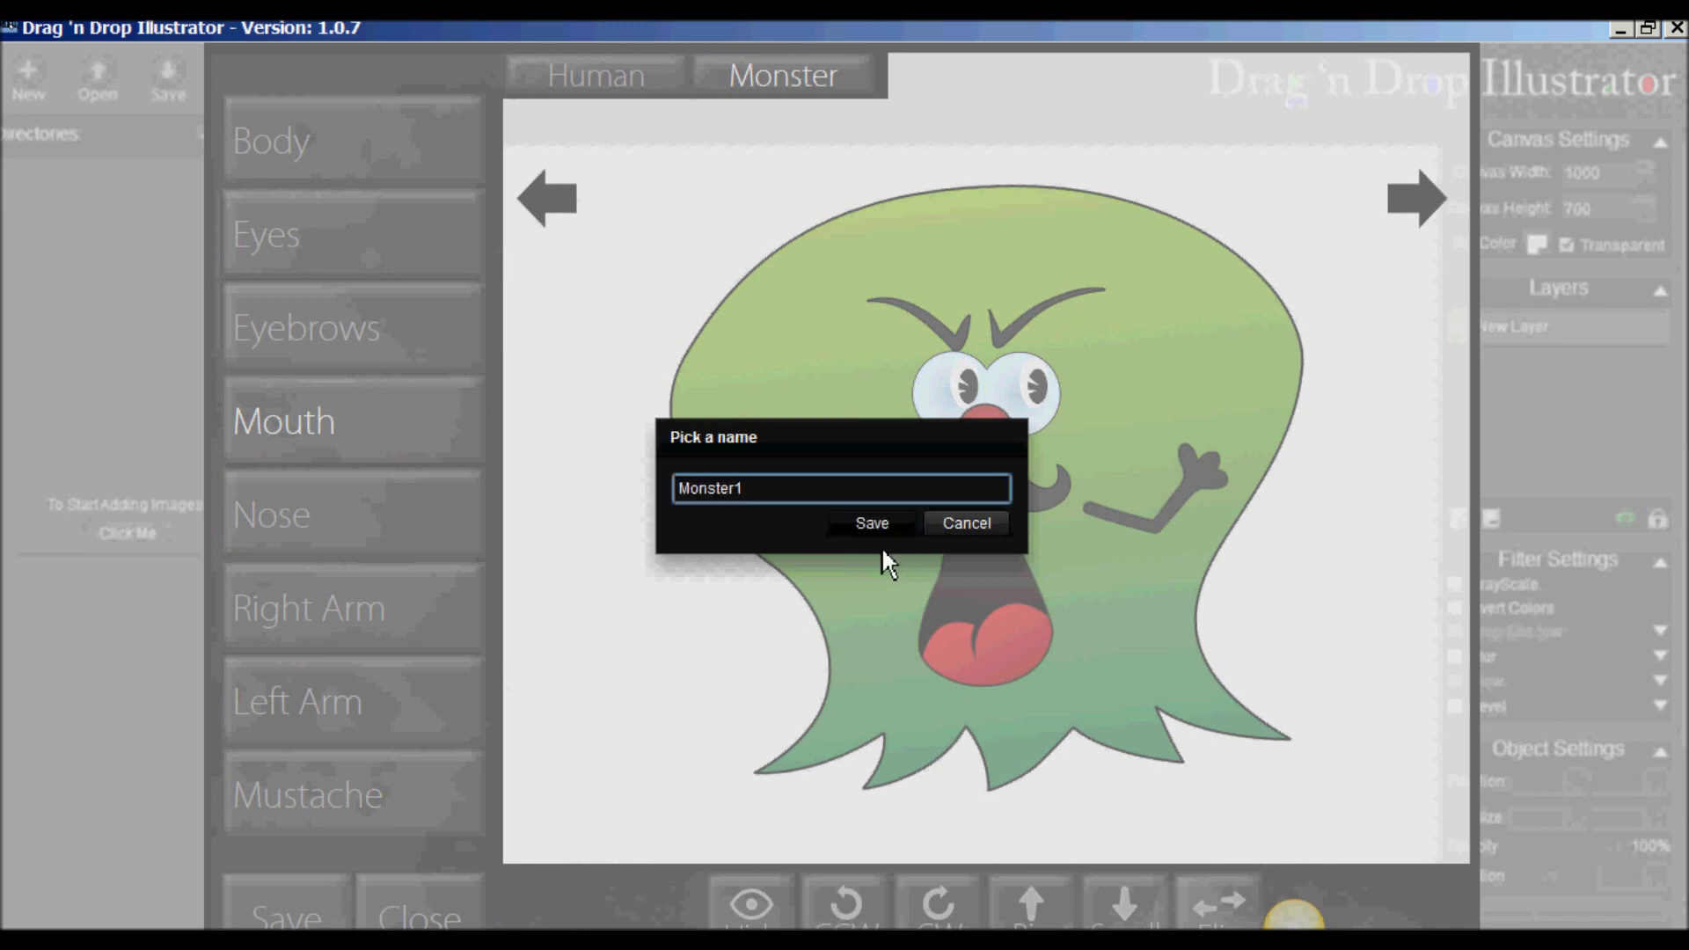
left_click(882, 546)
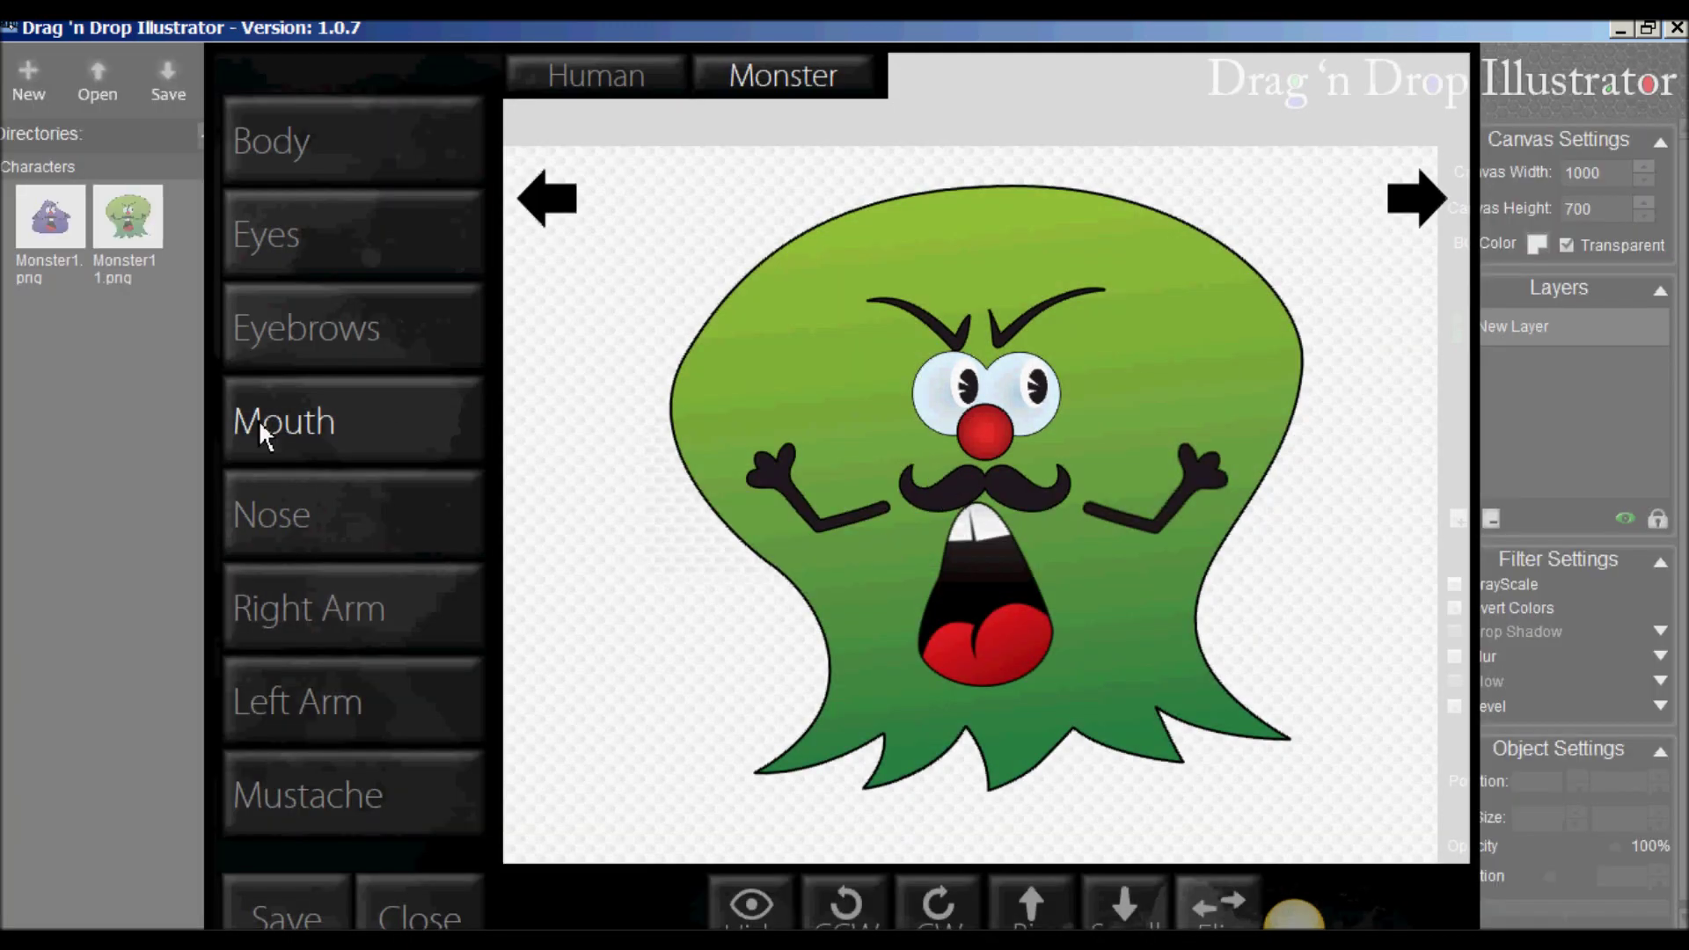
left_click(415, 914)
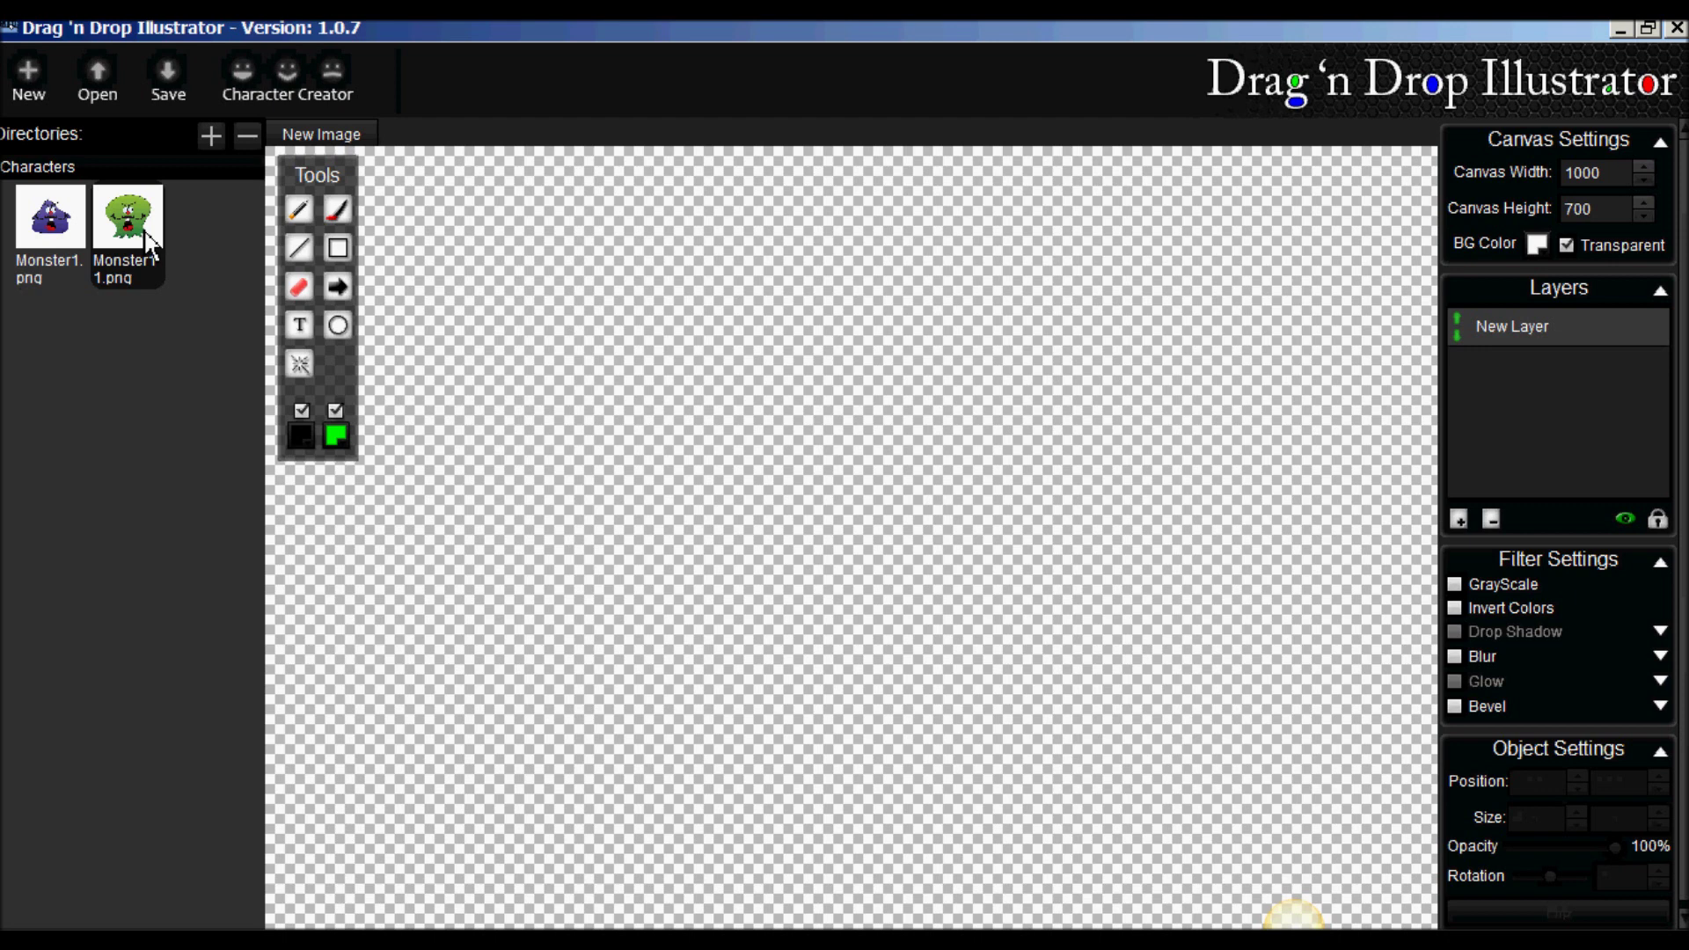
- Place Monster11.png on the canvas near the middle and make it slightly narrower
left_click_drag(149, 242, 625, 352)
left_click_drag(789, 458, 803, 471)
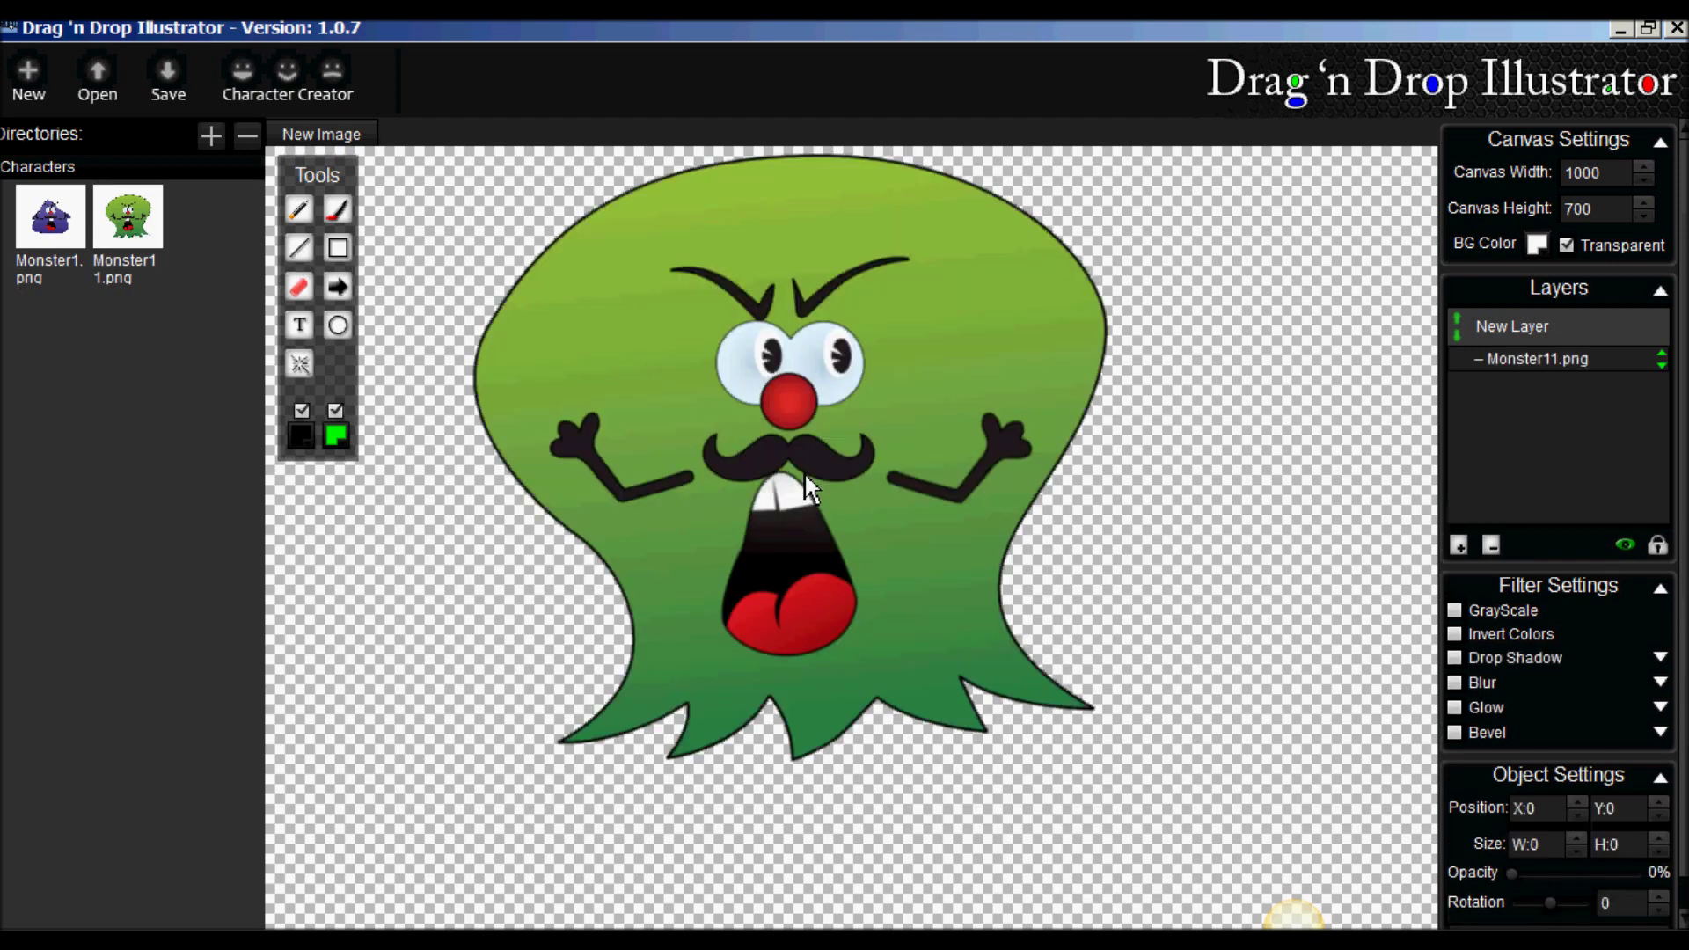
left_click_drag(921, 330, 1011, 394)
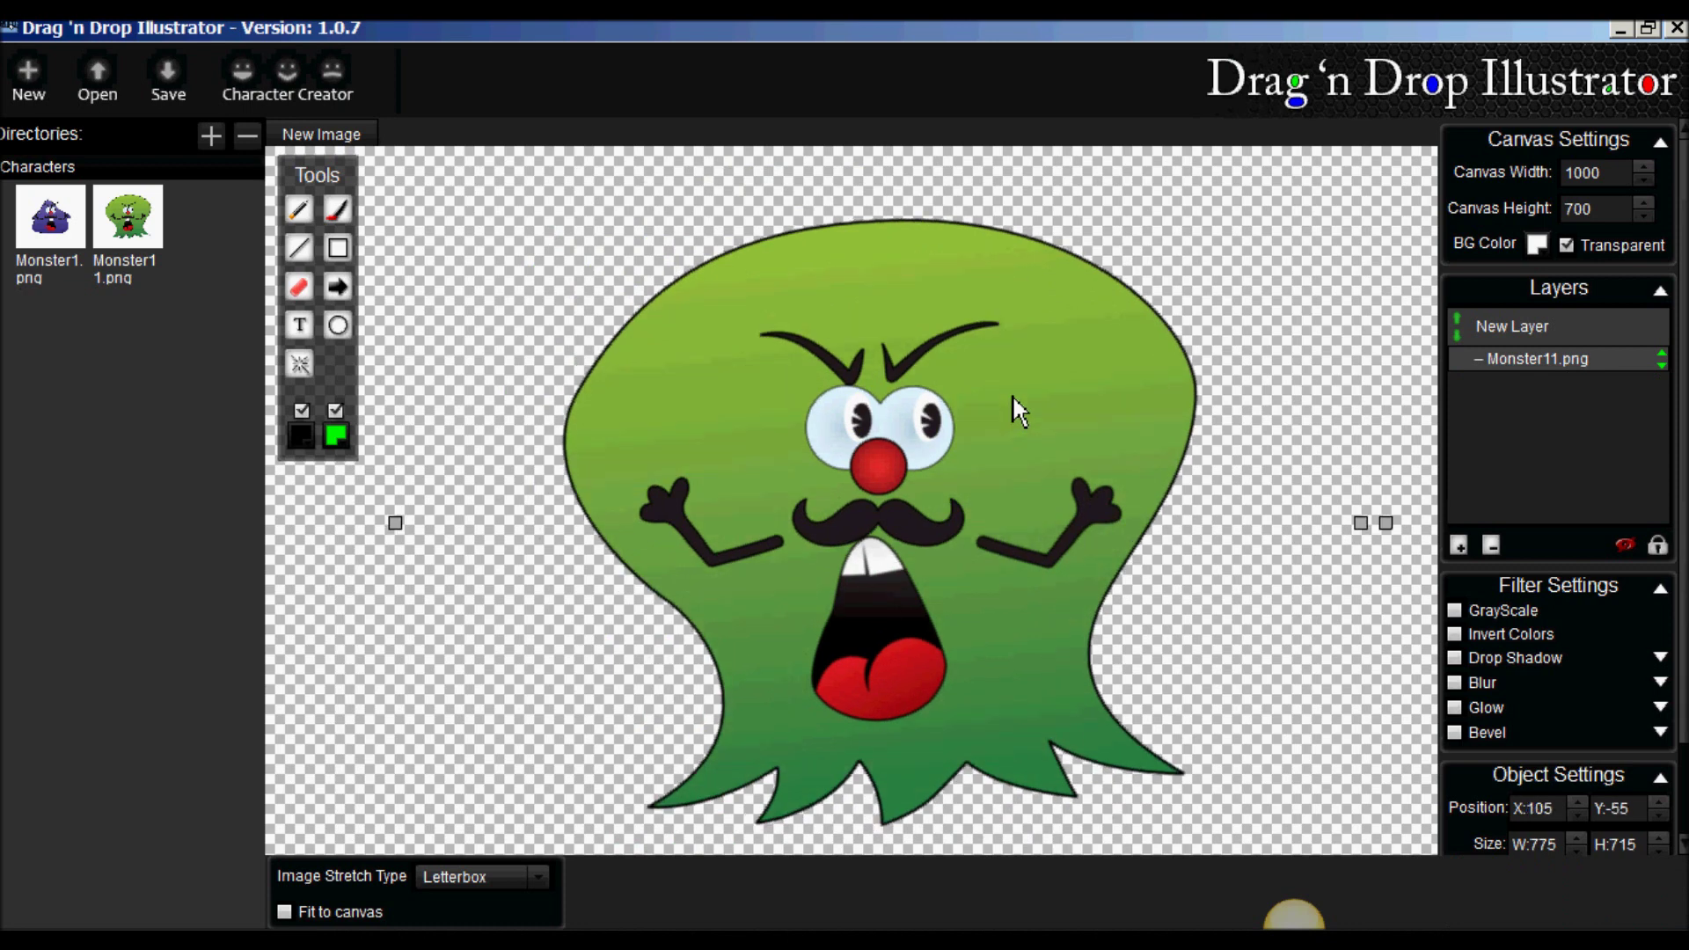
left_click_drag(1360, 523, 1123, 294)
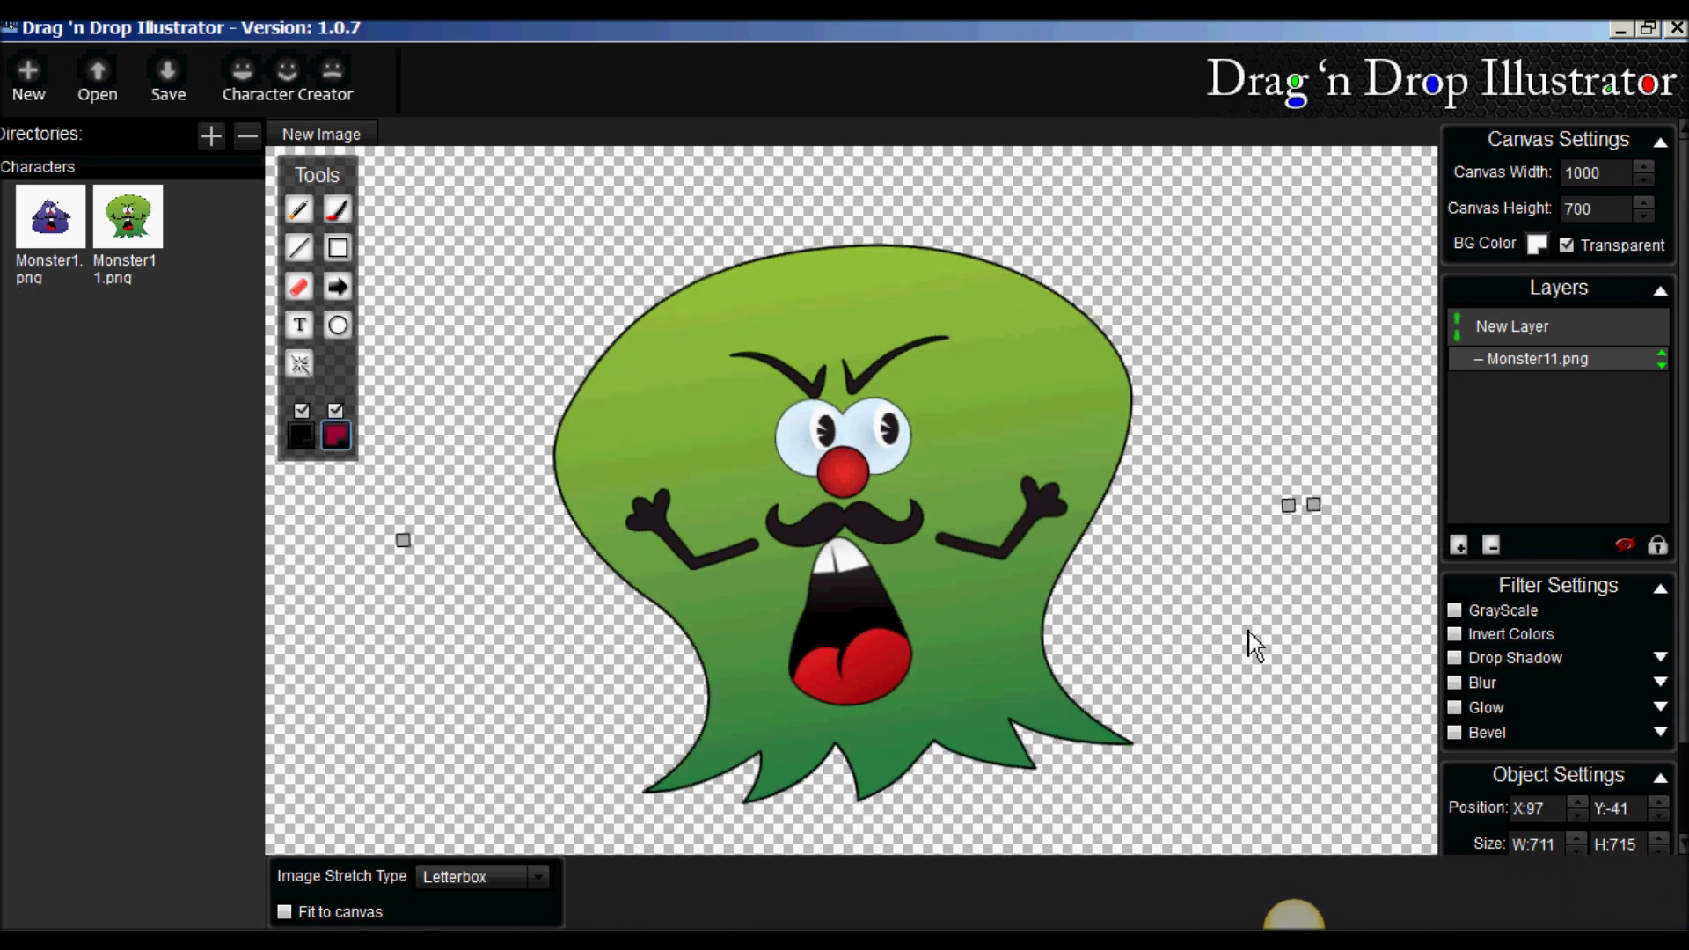
left_click_drag(1329, 528, 1263, 541)
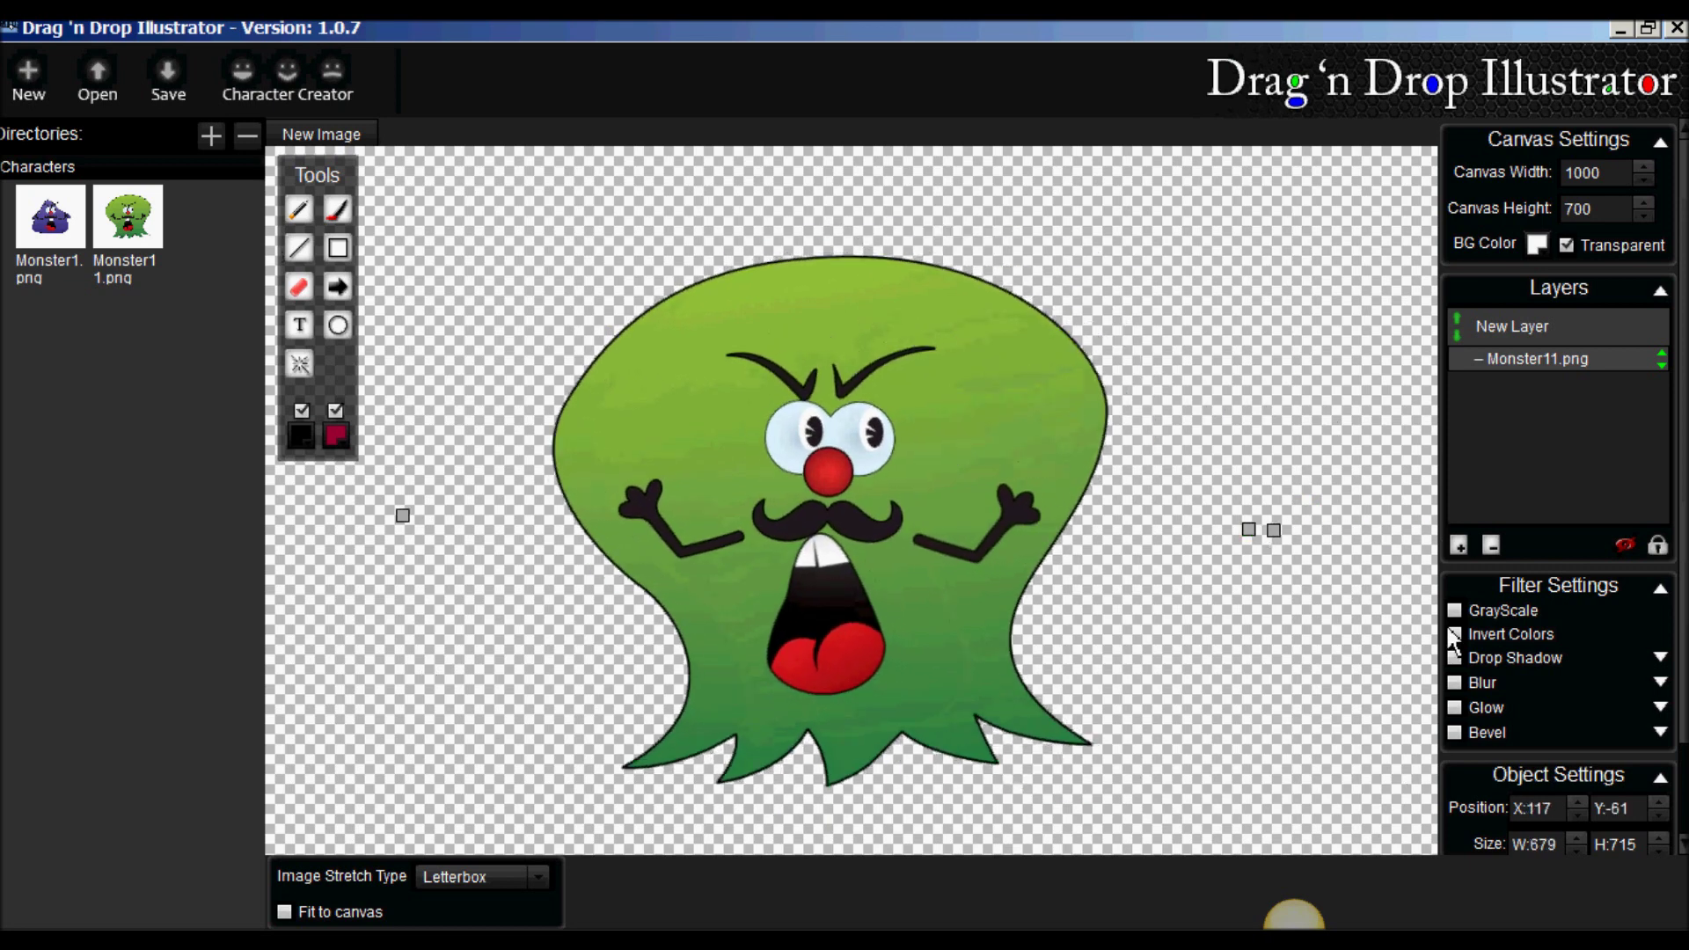
- Try the GrayScale, Invert Colors and Drop Shadow filters on the monster, then turn them off
left_click(1473, 630)
left_click(1470, 645)
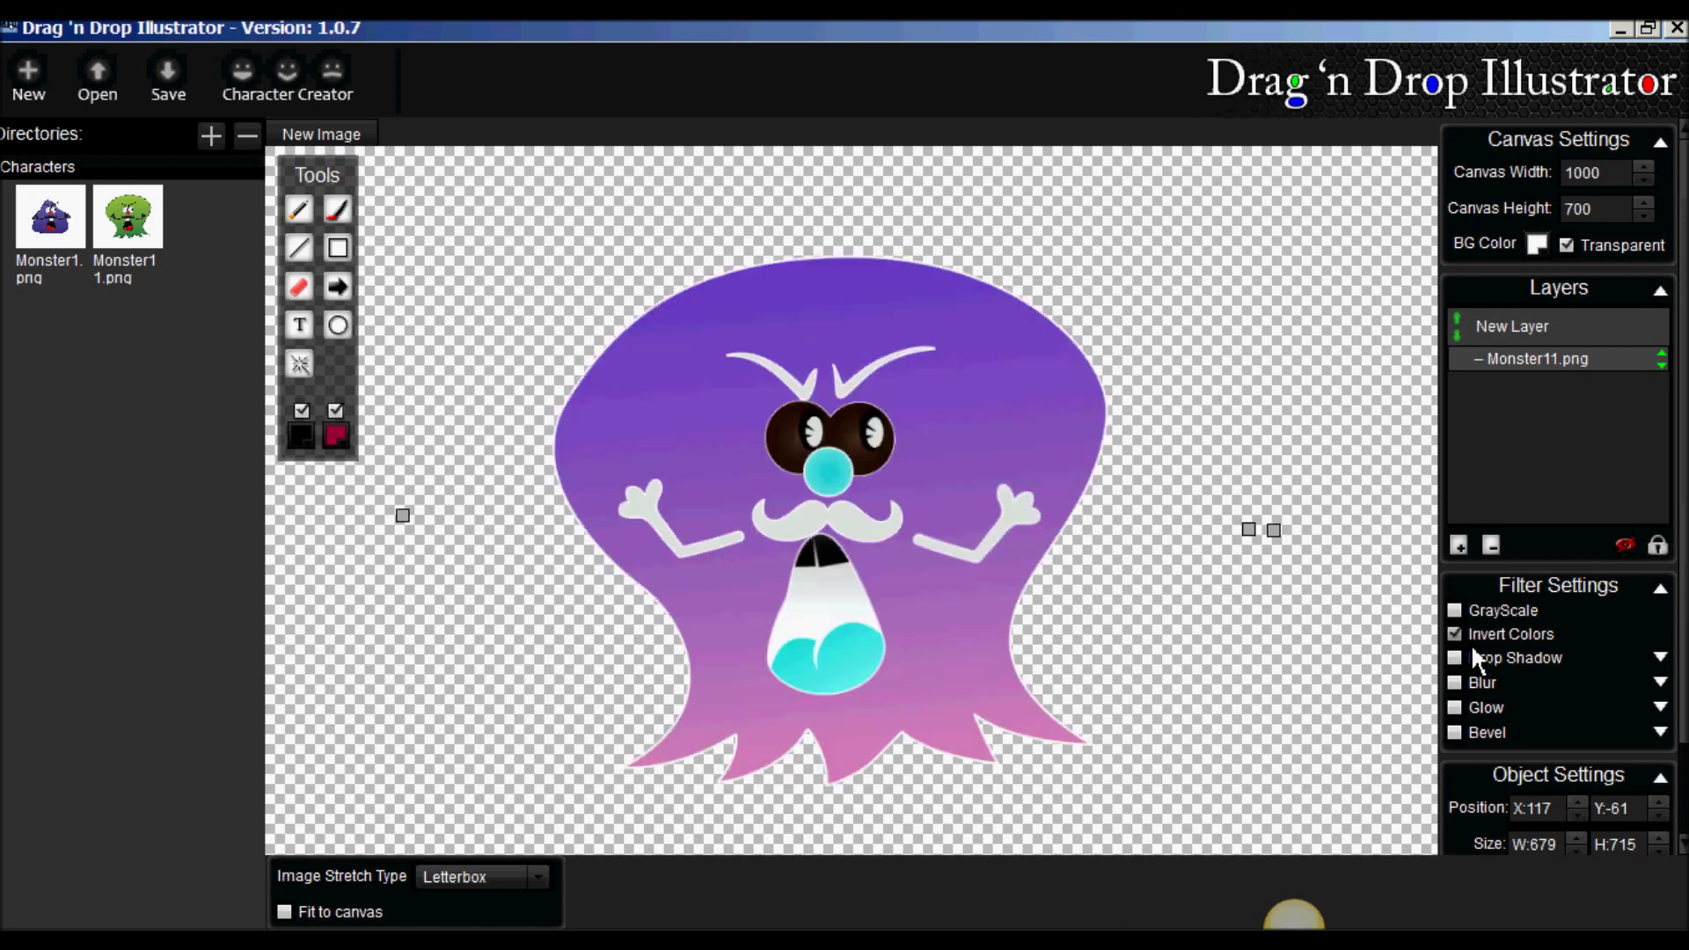
left_click(1471, 644)
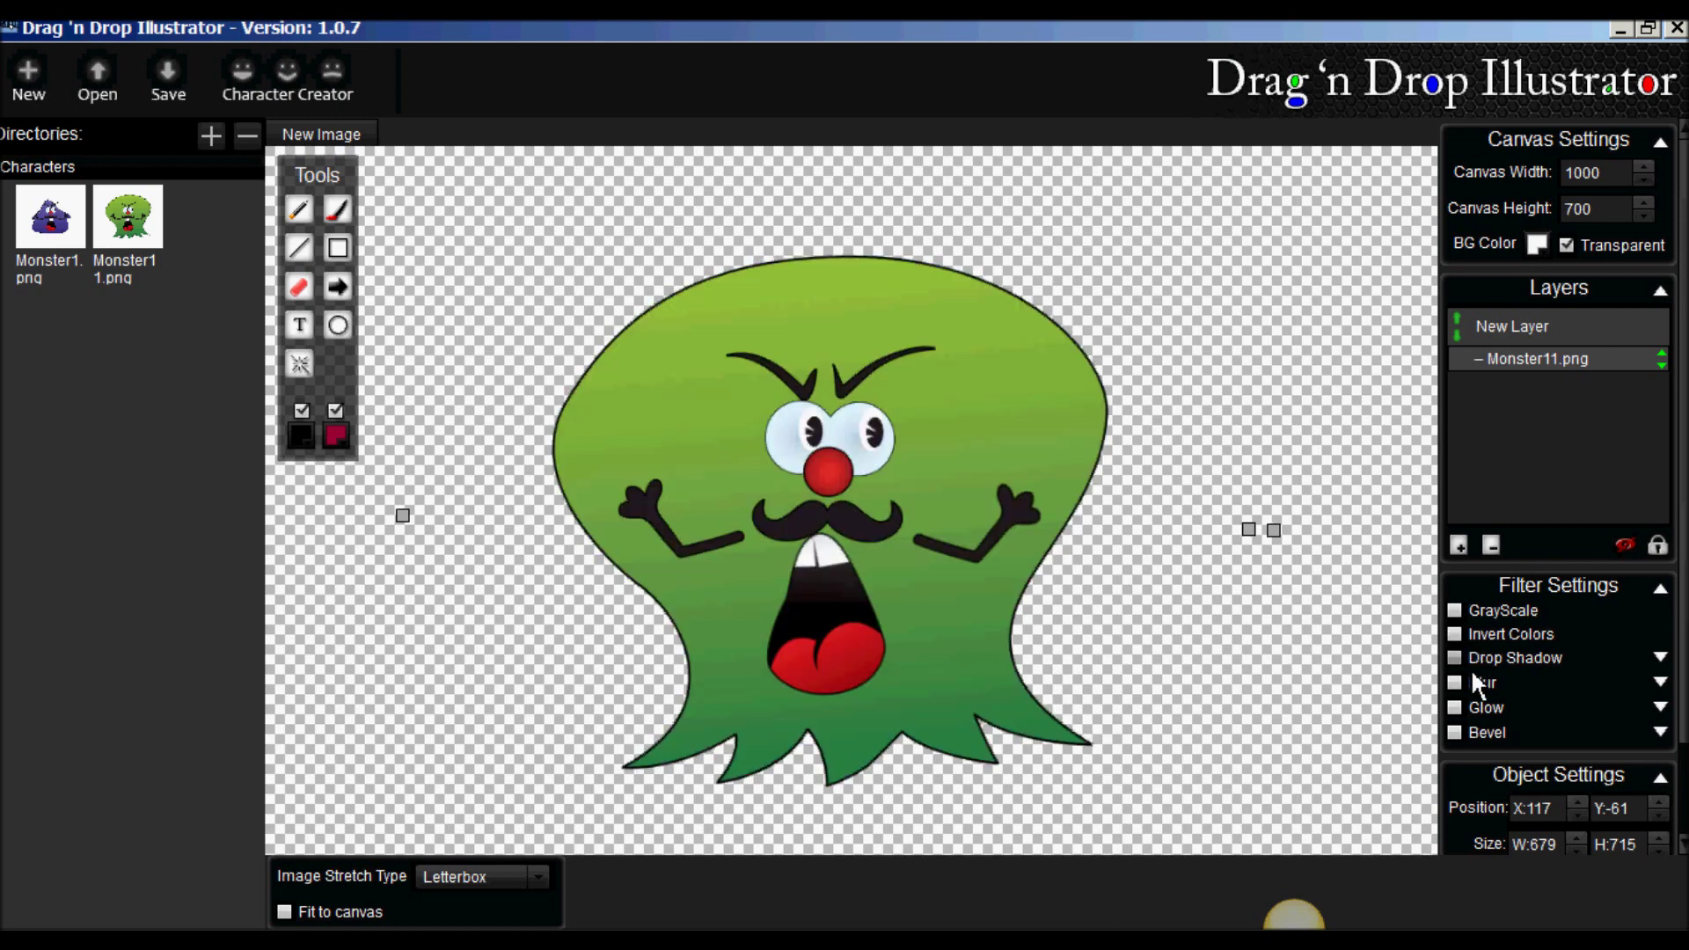
left_click(1470, 665)
left_click(1470, 665)
- Expand the Glow and Drop Shadow filter settings to inspect them
left_click(1676, 717)
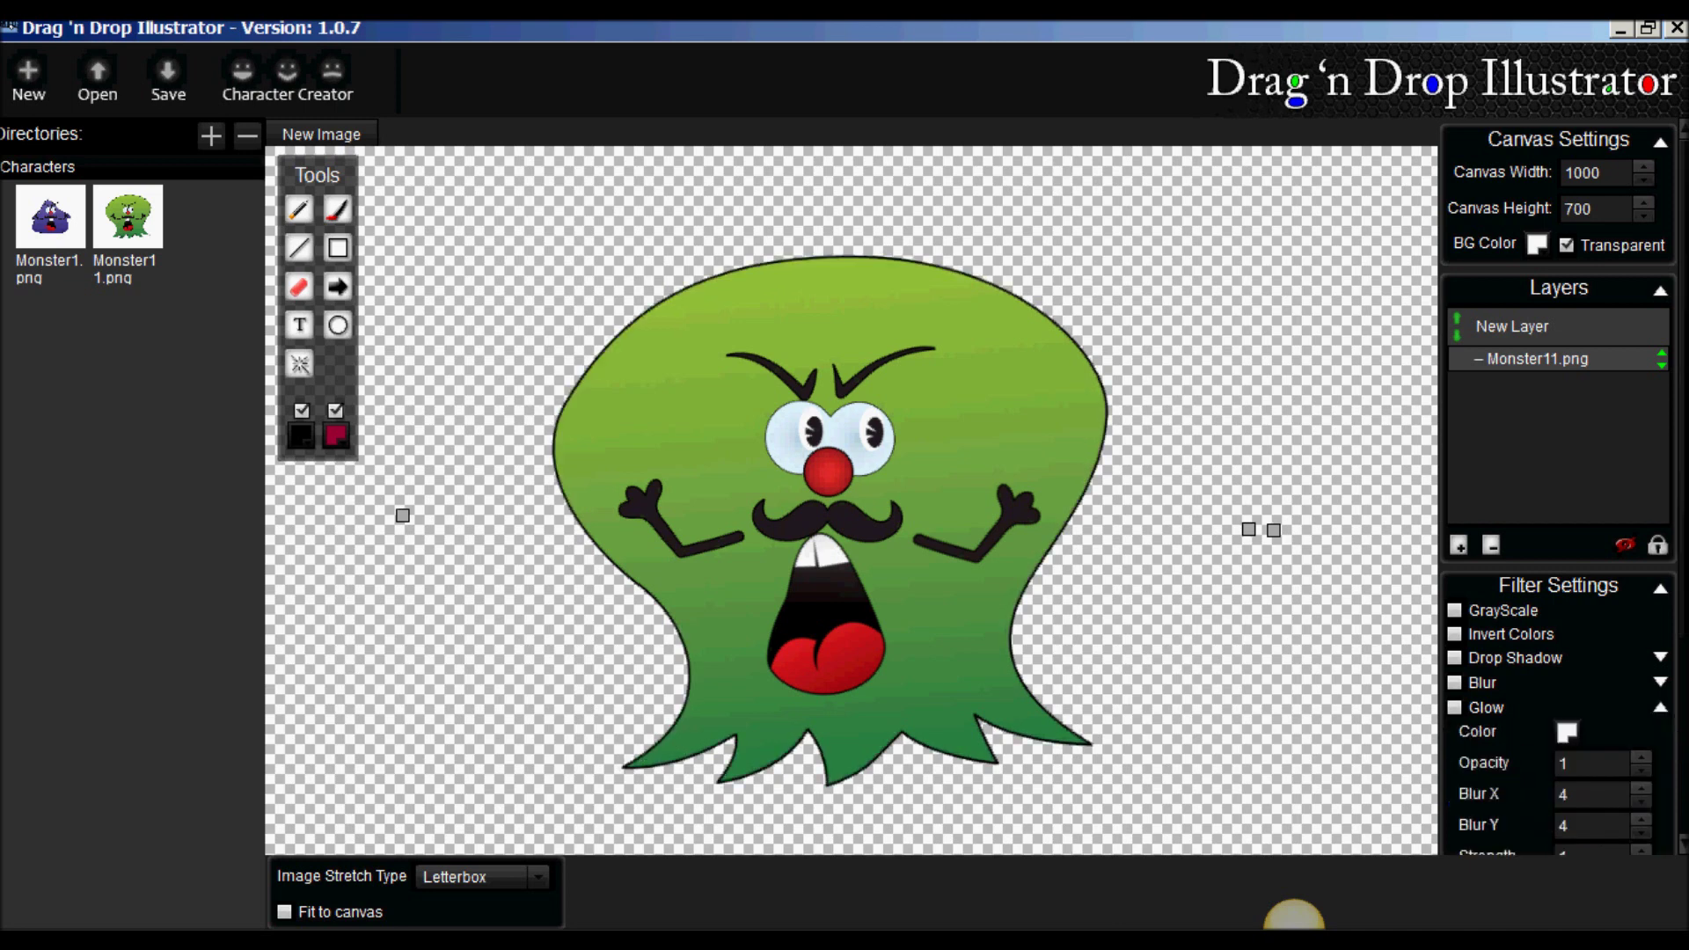
scroll(1677, 725, "down", 2)
scroll(1627, 707, "down", 1)
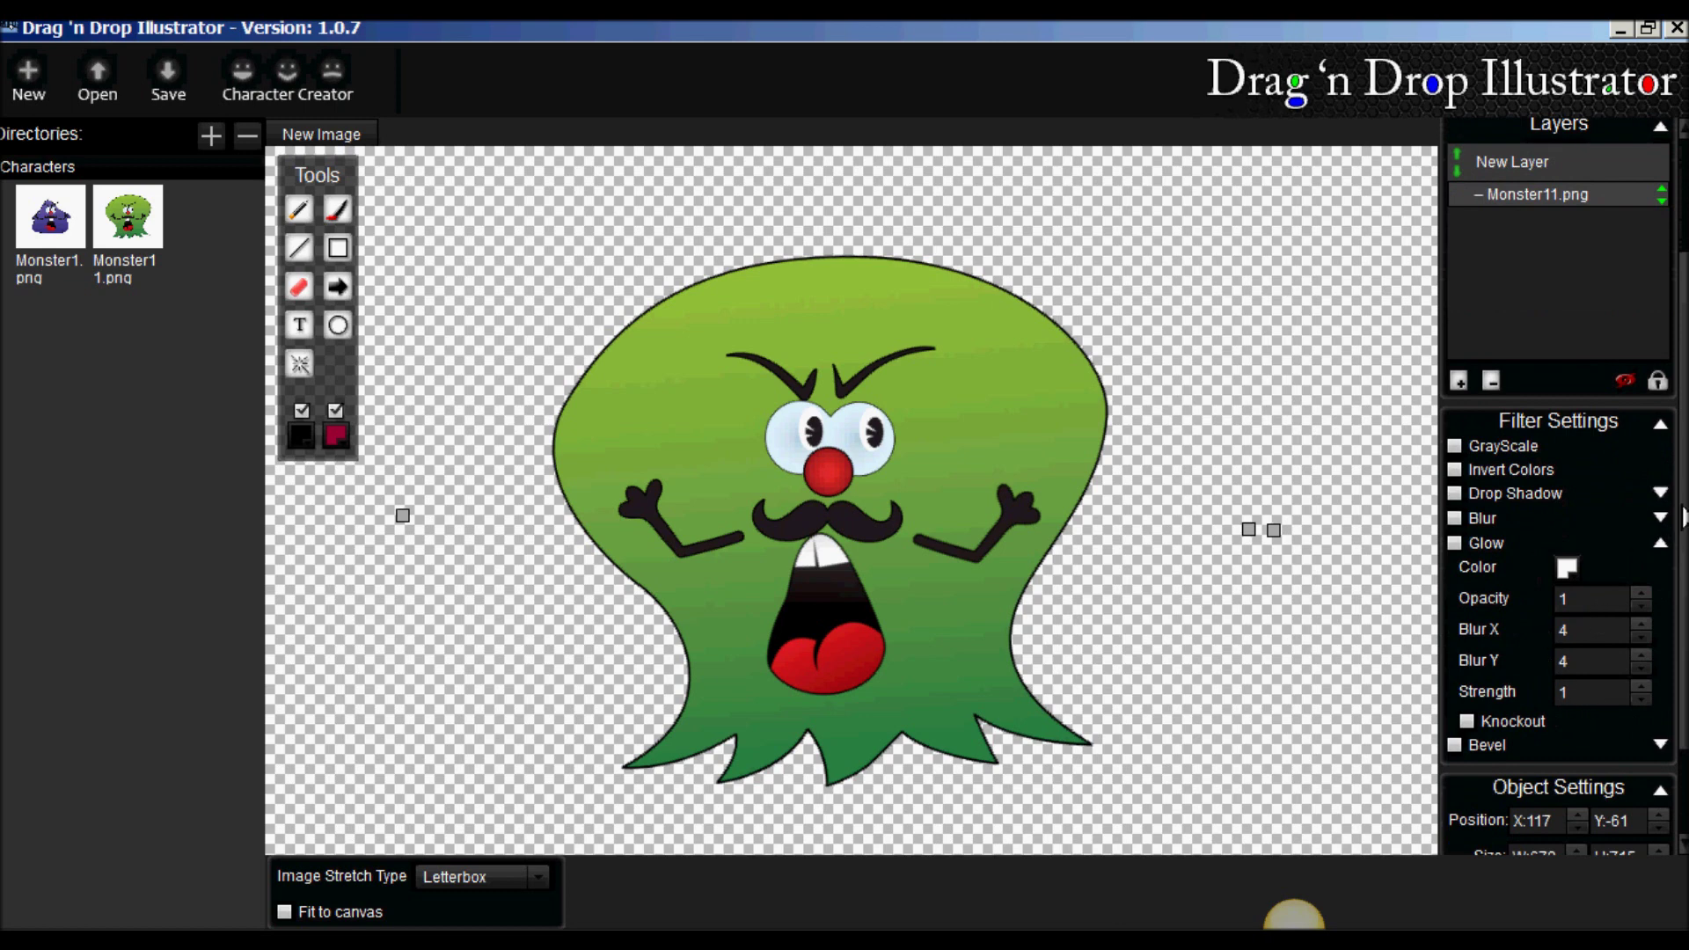
left_click(1661, 494)
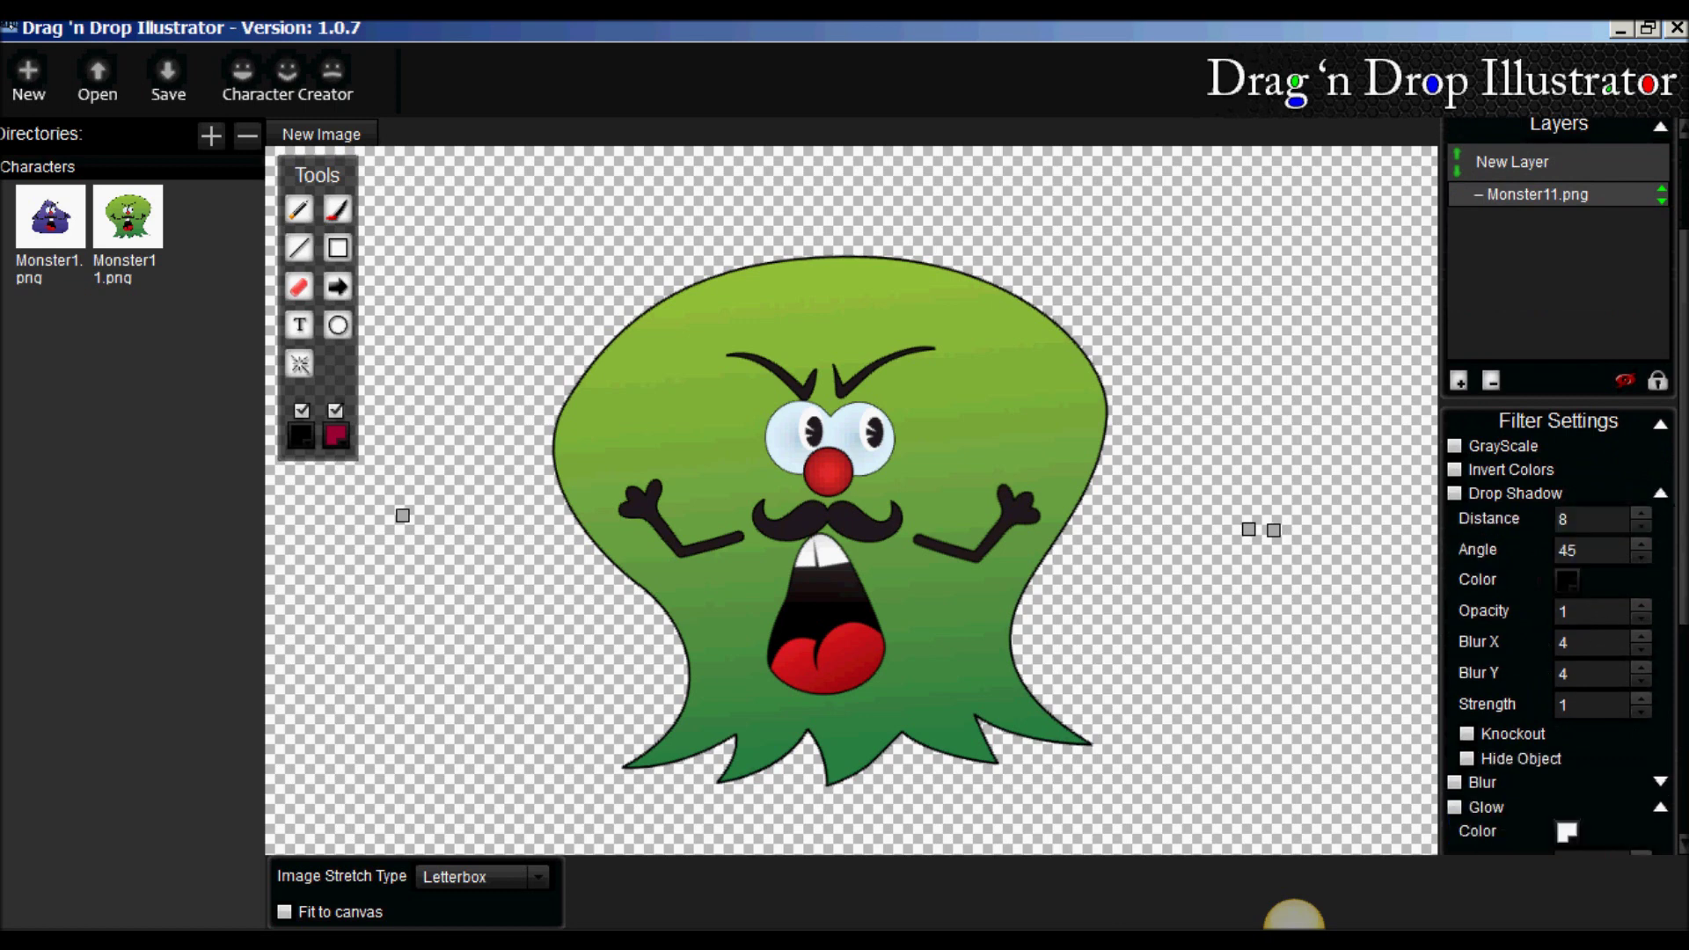
scroll(1557, 484, "down", 10)
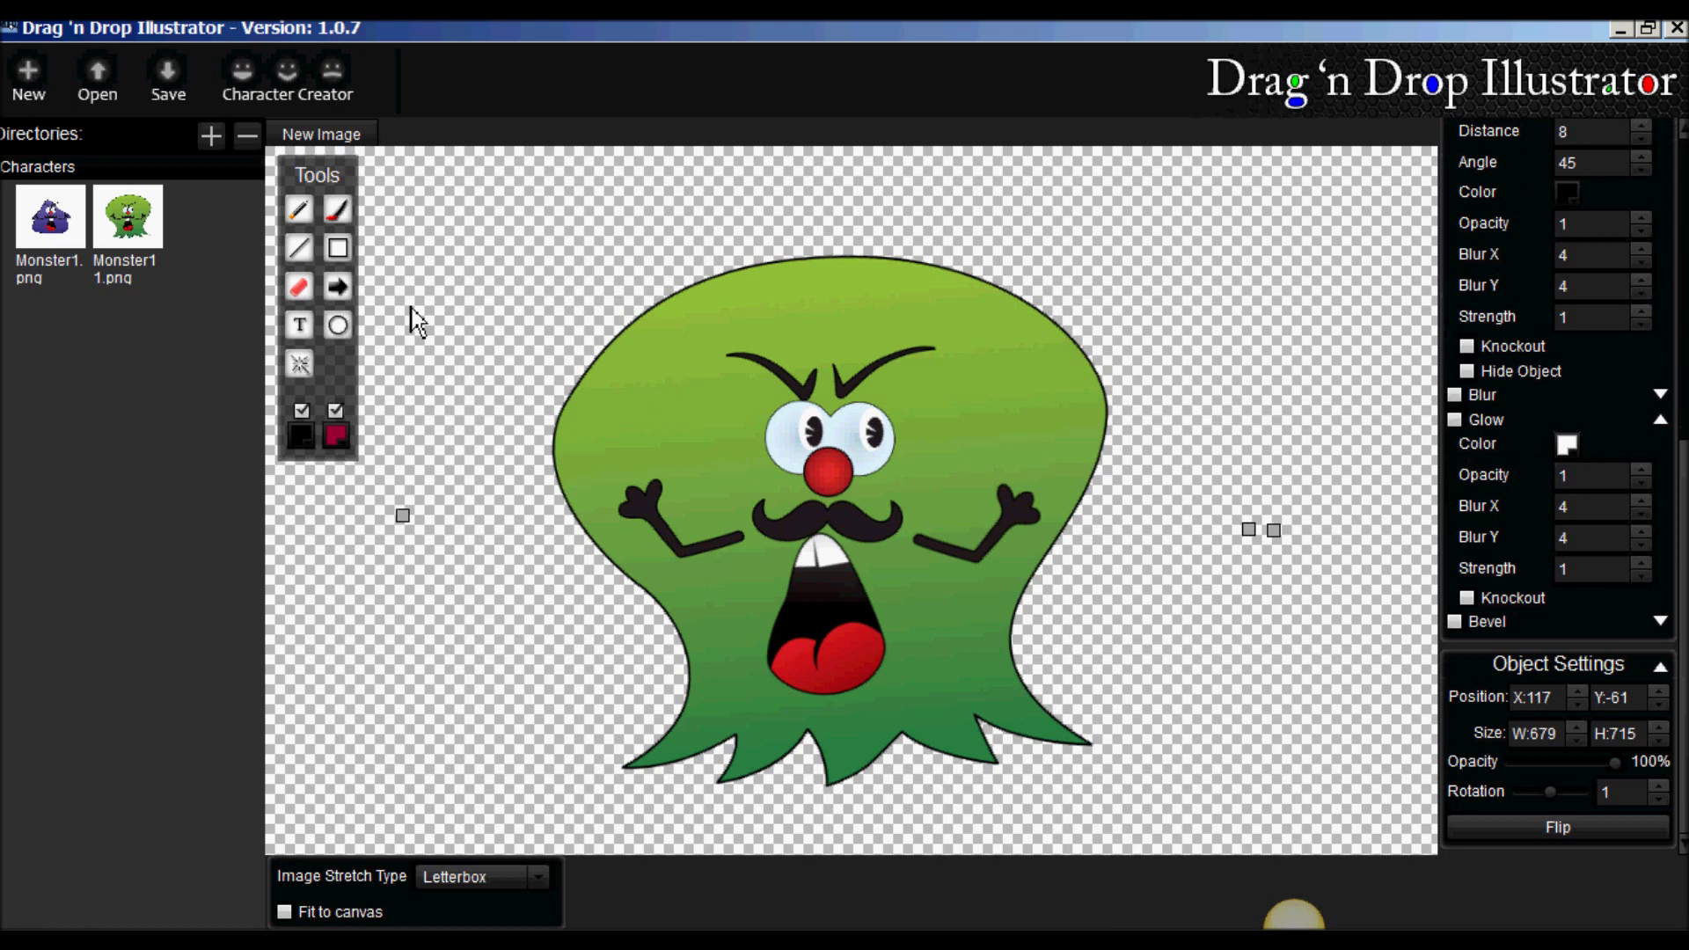
- Add a text box above the monster and replace the placeholder with 'Test'
left_click(310, 337)
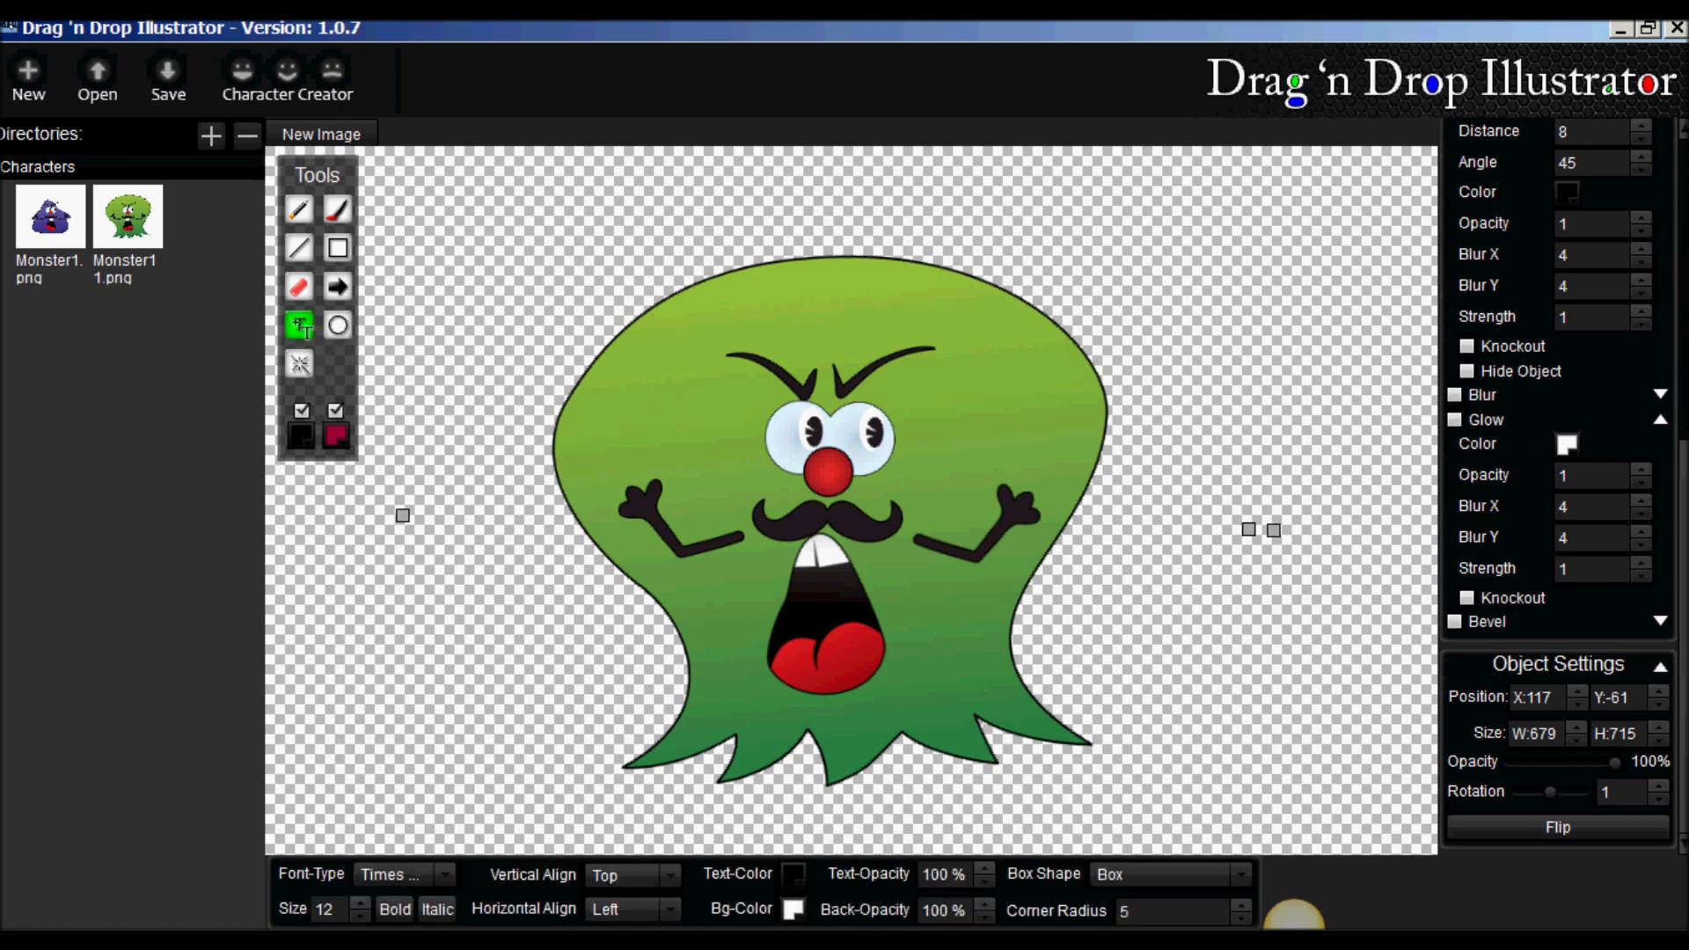
left_click(519, 224)
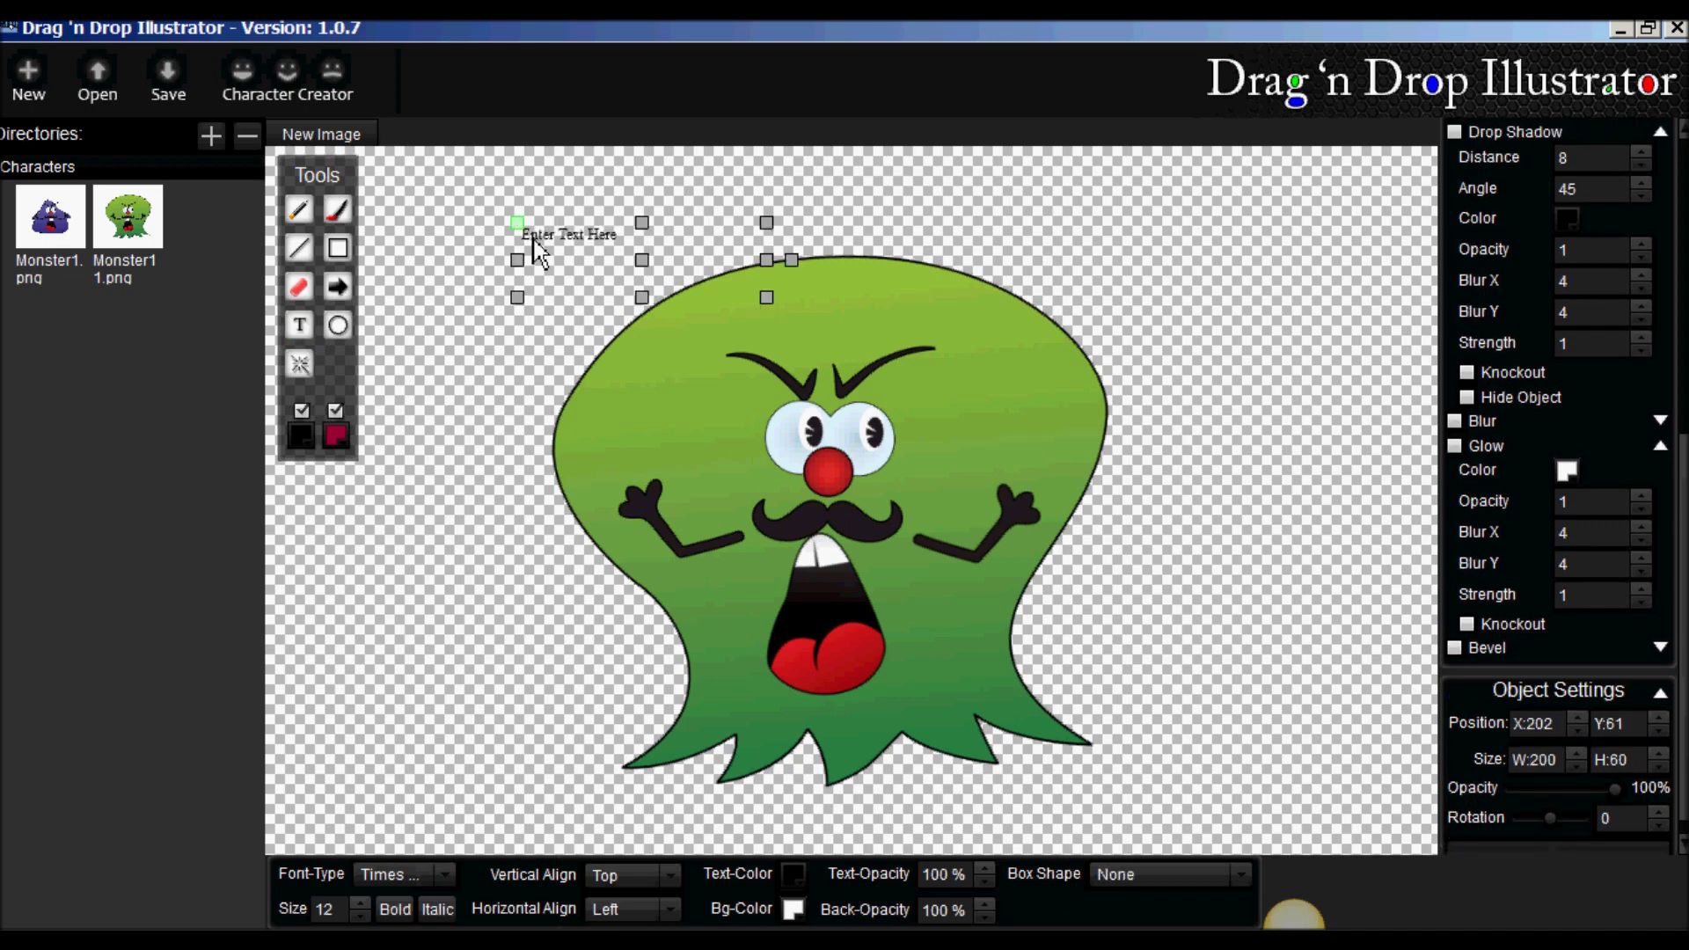
double_click(573, 239)
triple_click(573, 239)
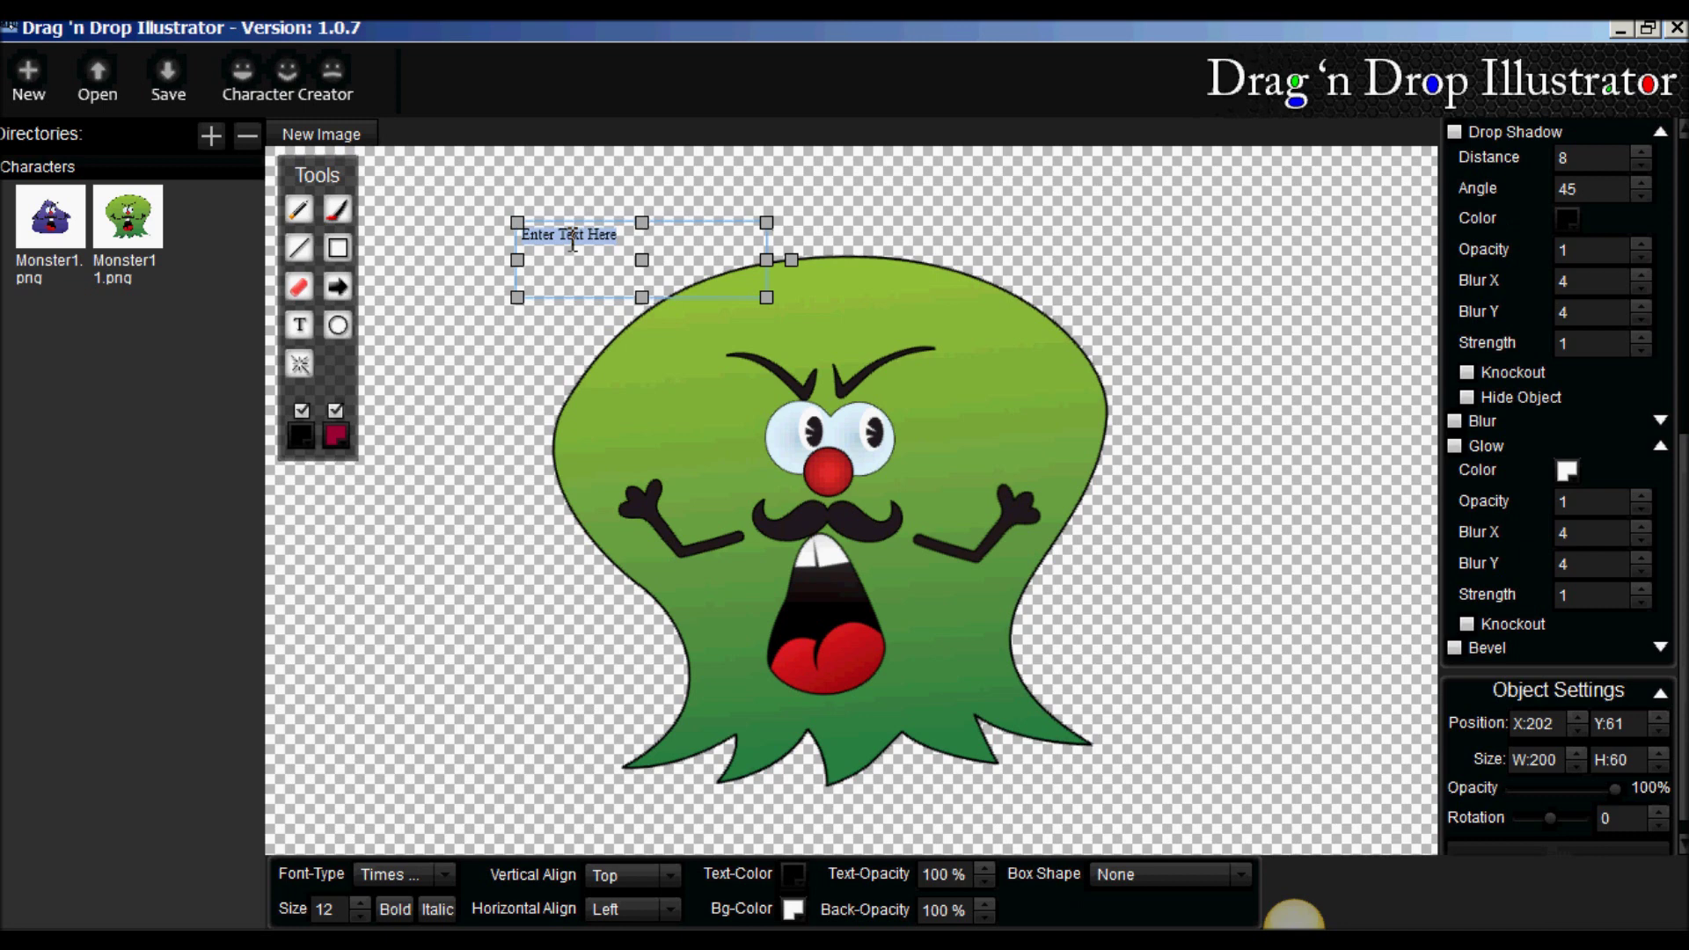
type("Test")
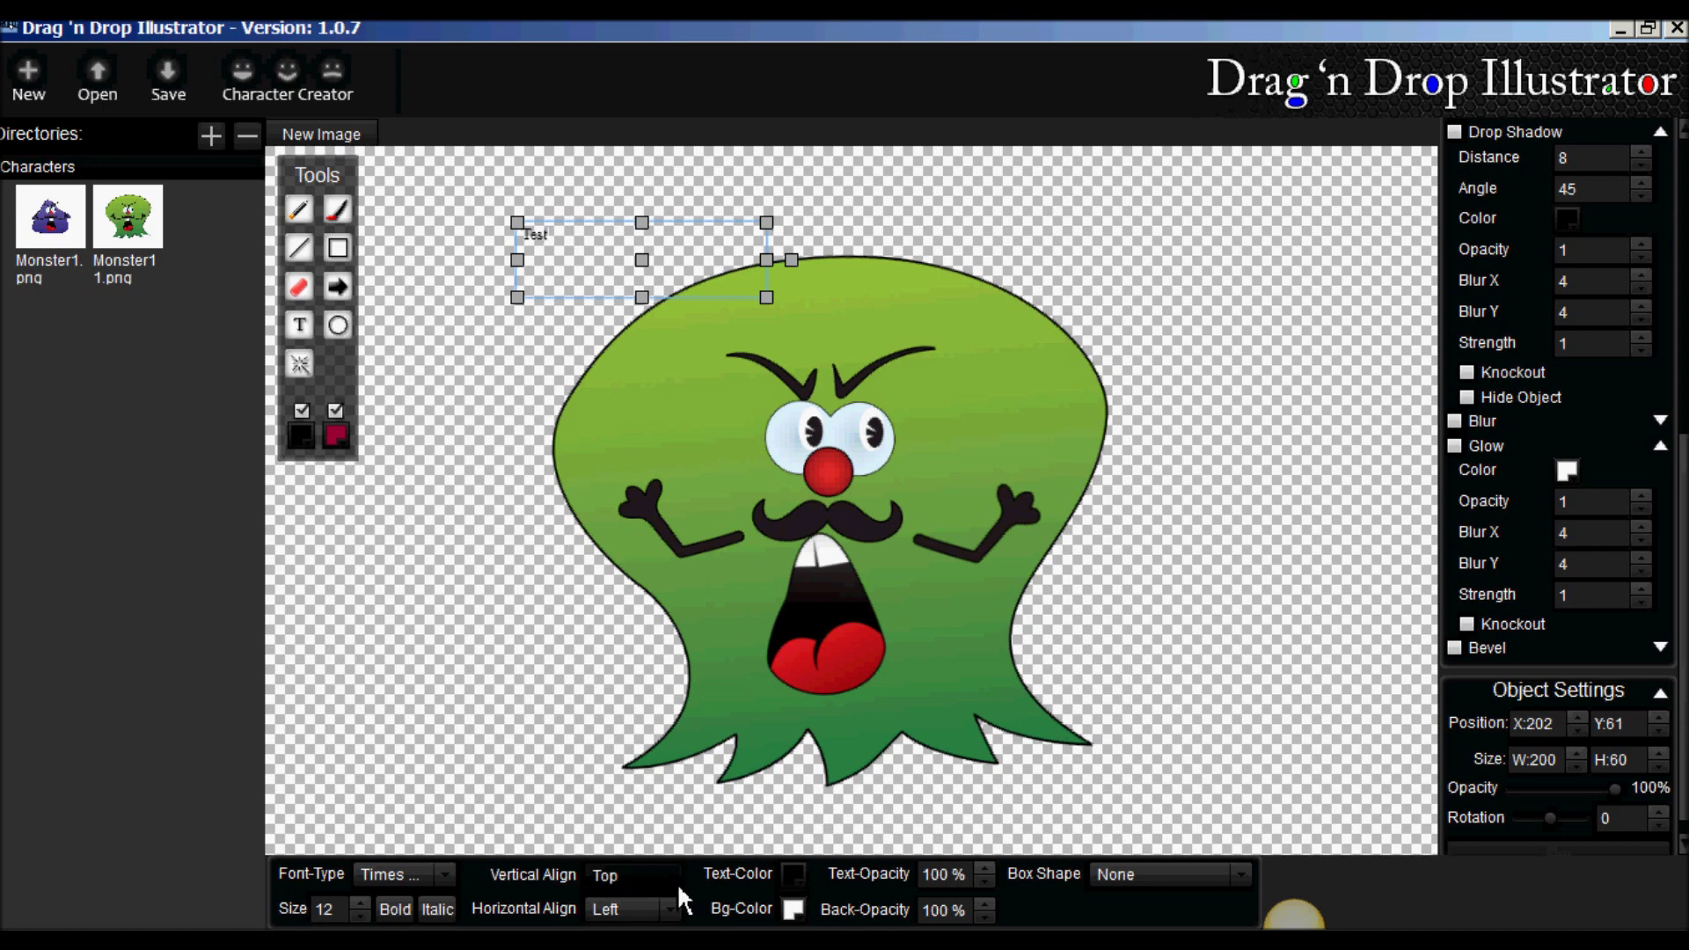
- Colour the Test text red
left_click(808, 888)
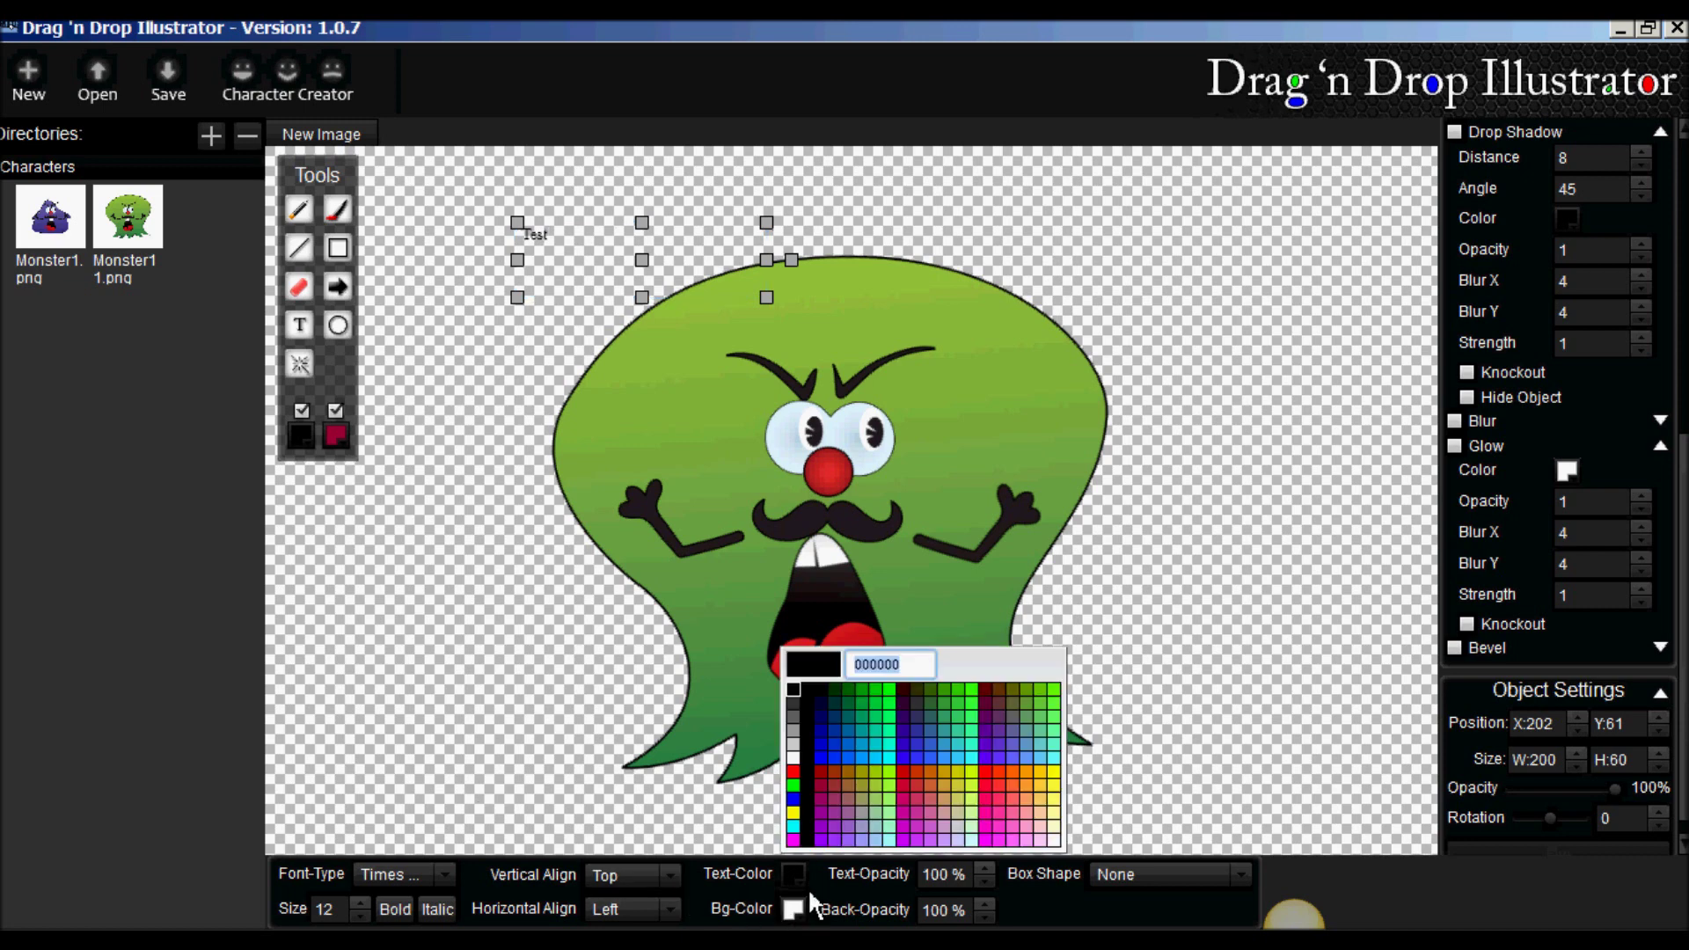
left_click(916, 790)
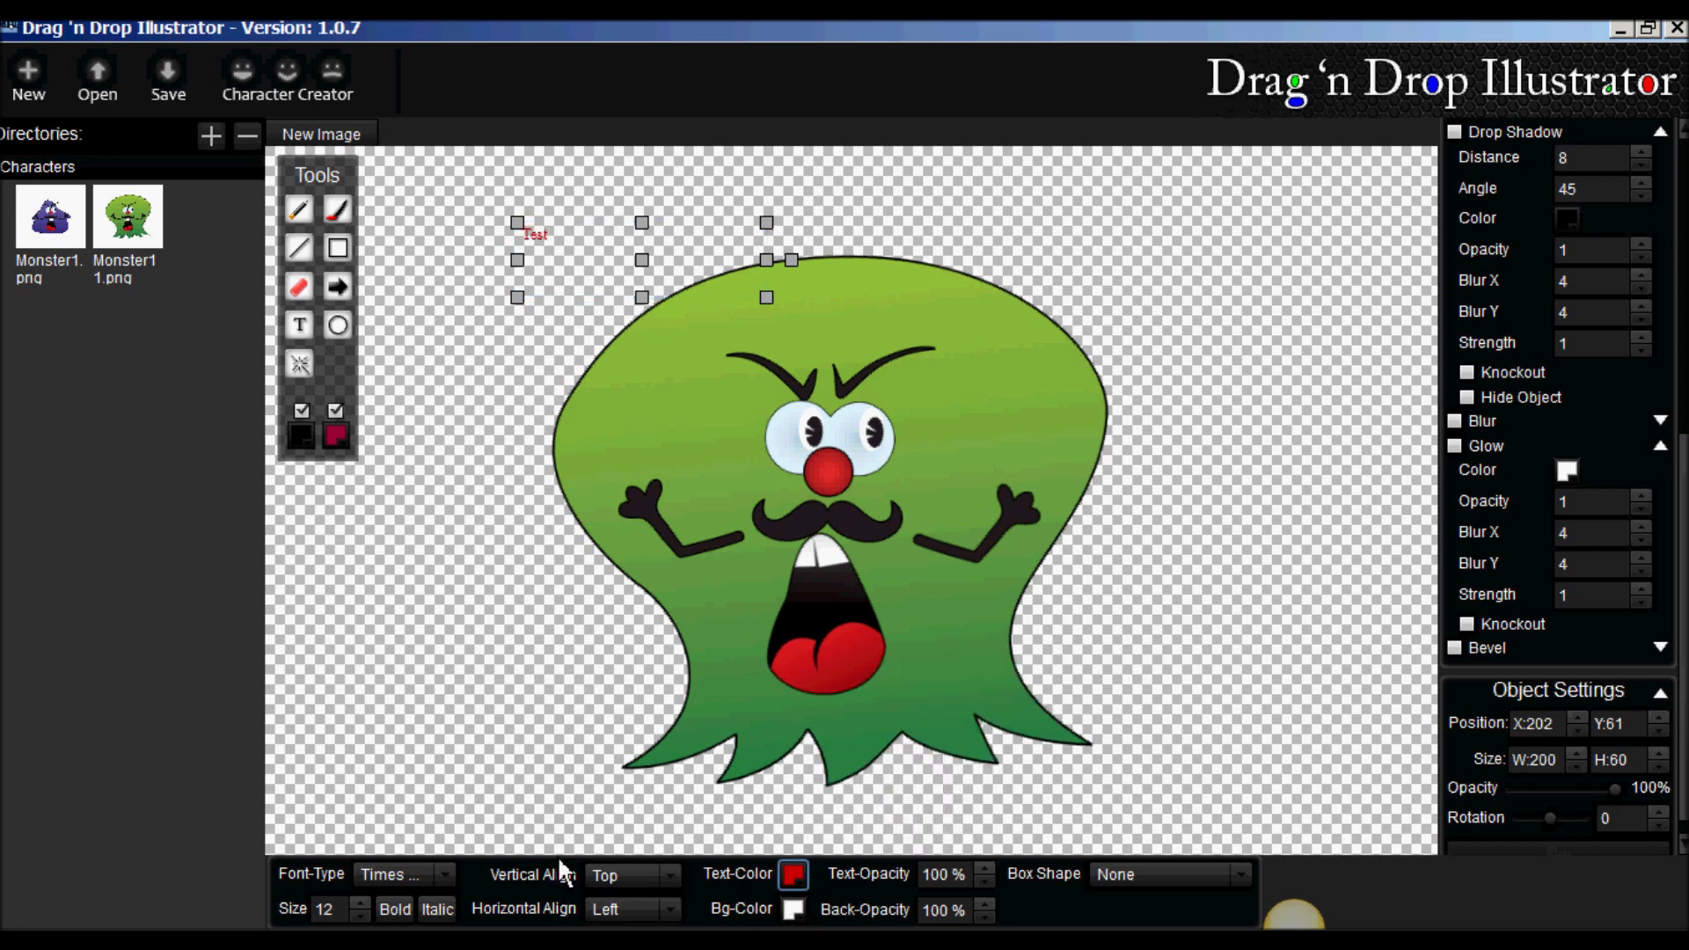
scroll(376, 920, "up", 8)
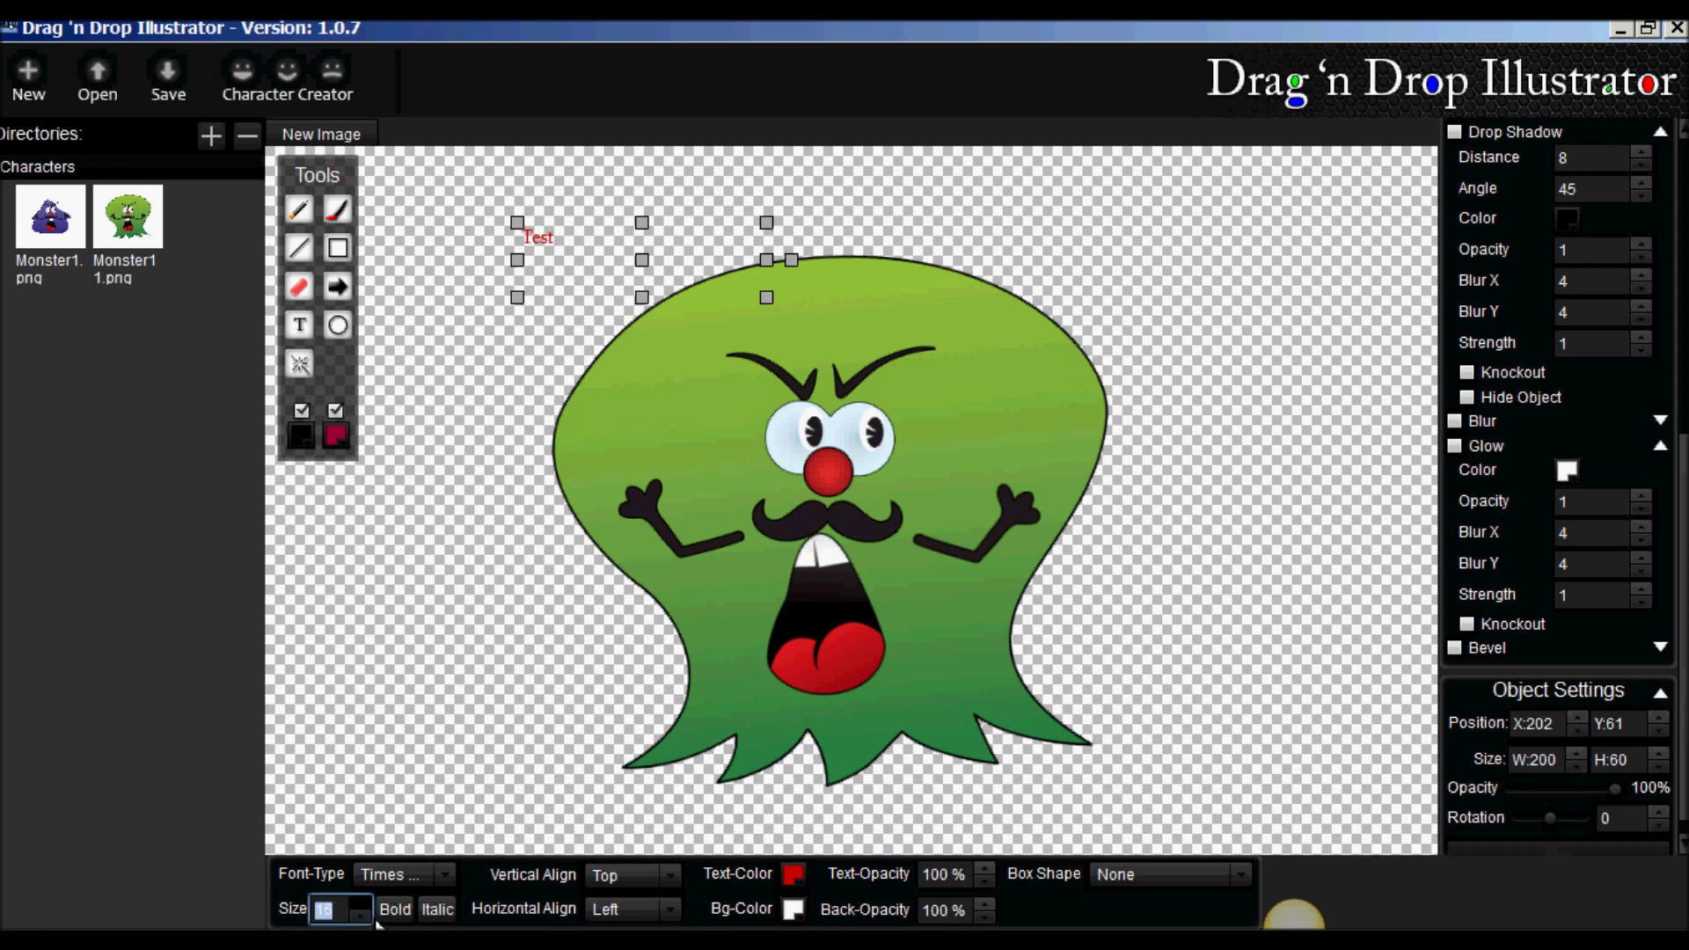
scroll(376, 920, "up", 10)
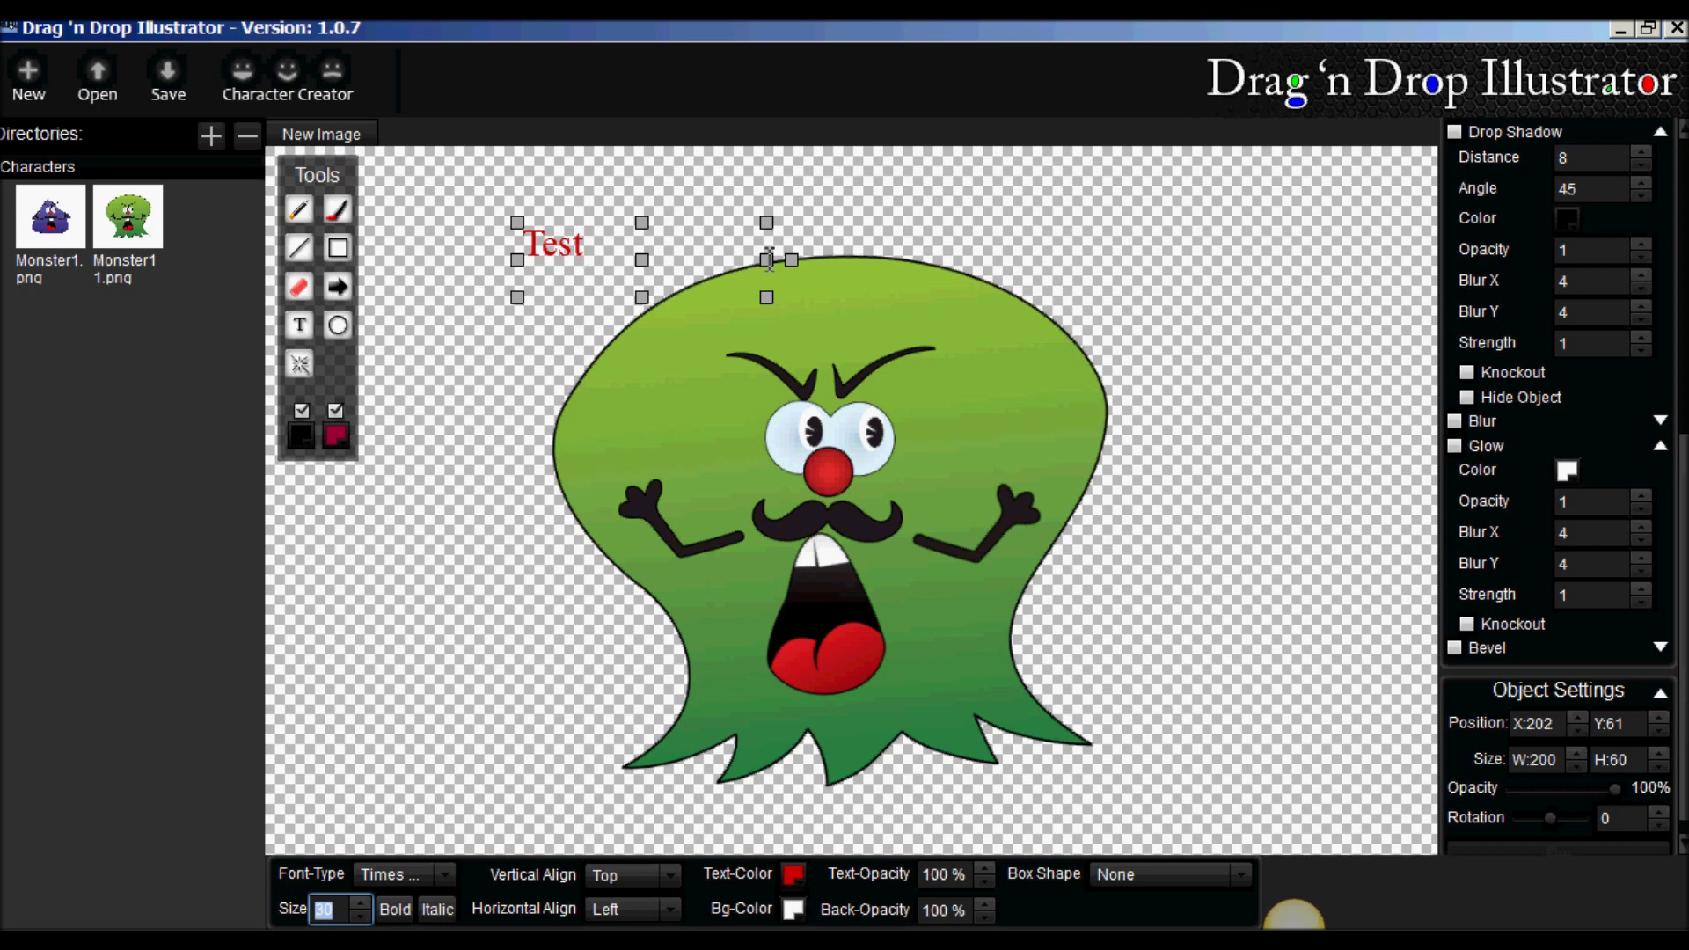
left_click(1242, 876)
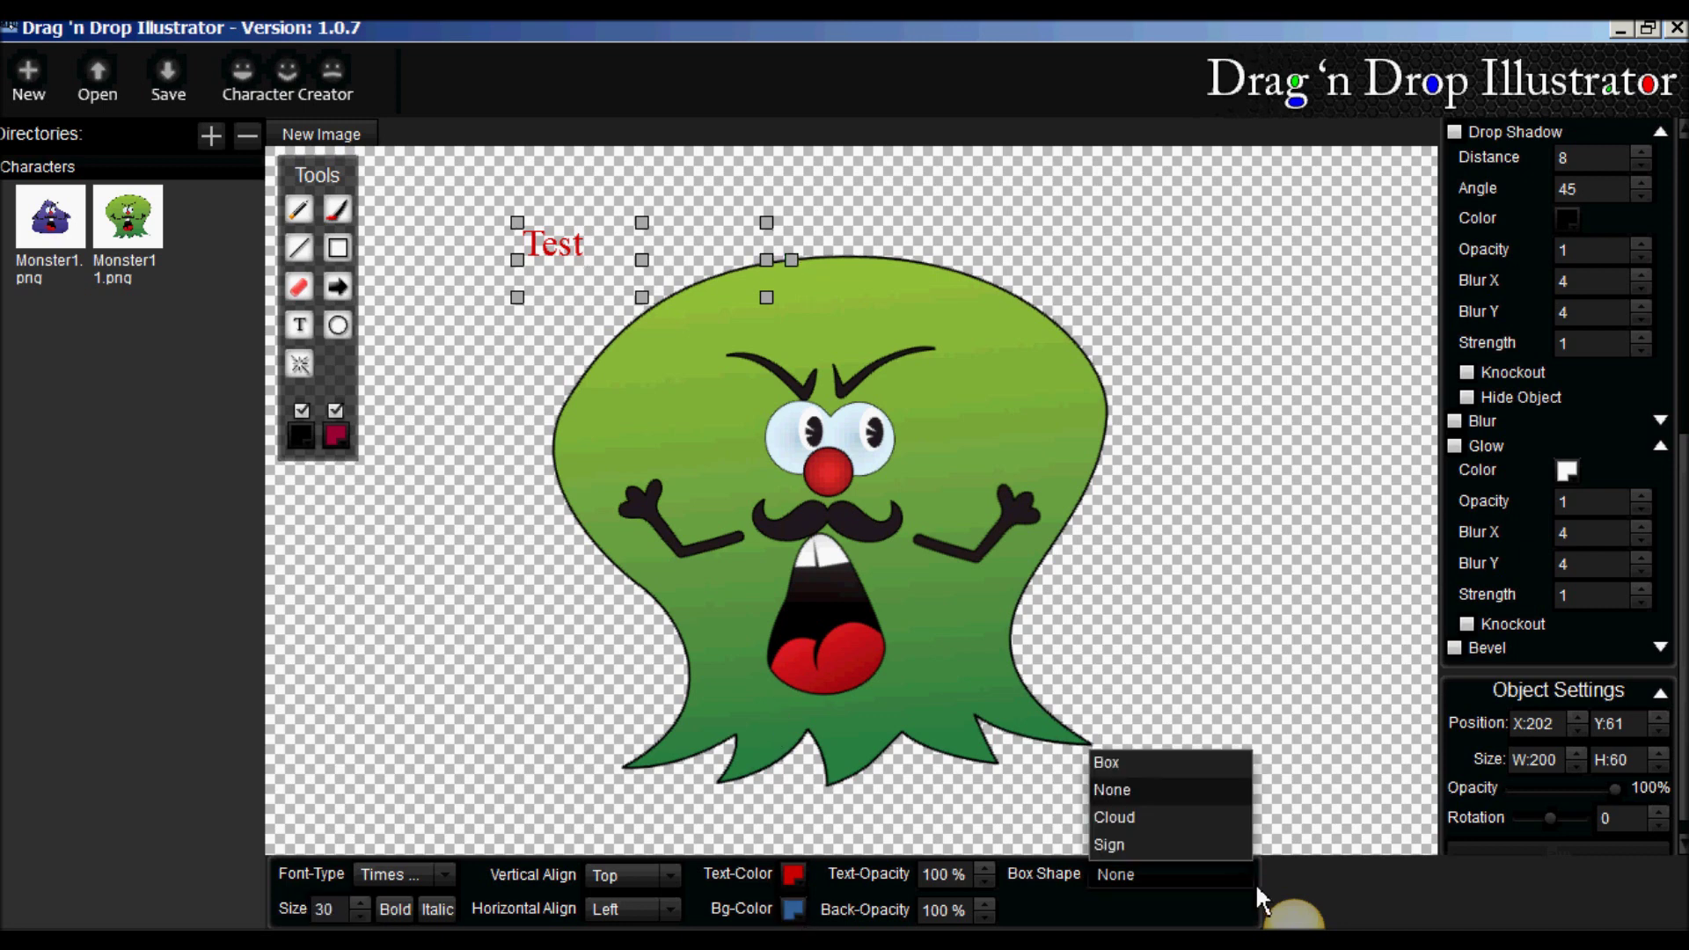
- Give the text a Cloud box, set its background white then bright green, then switch to Sign
left_click(1142, 829)
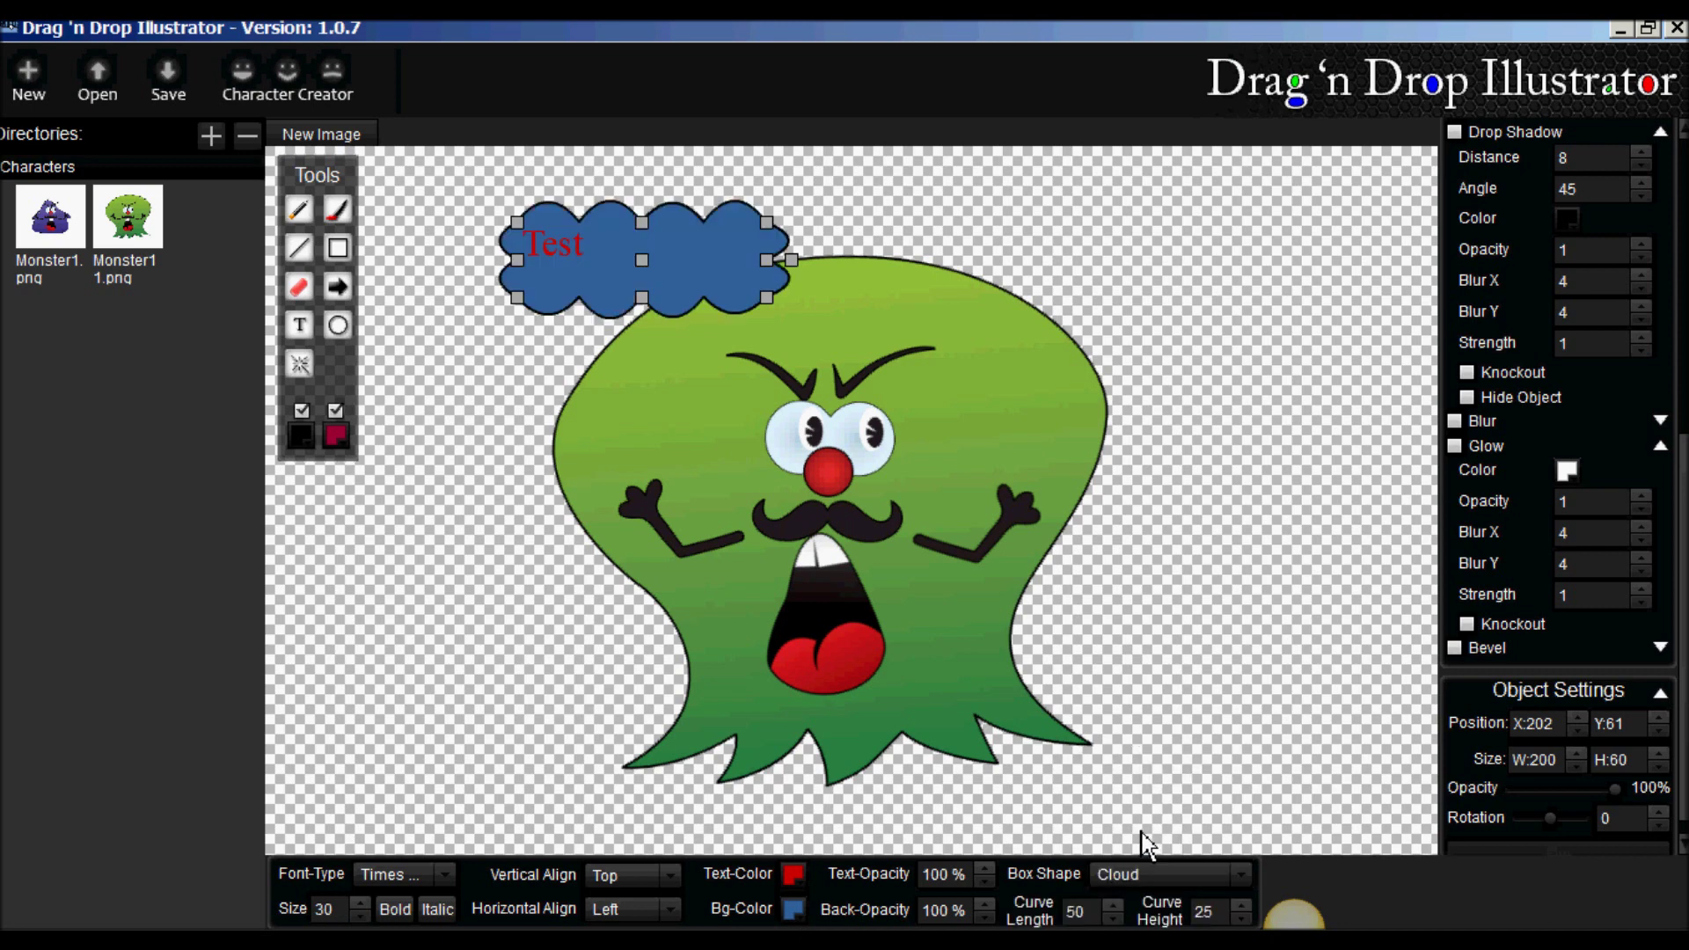
left_click(793, 909)
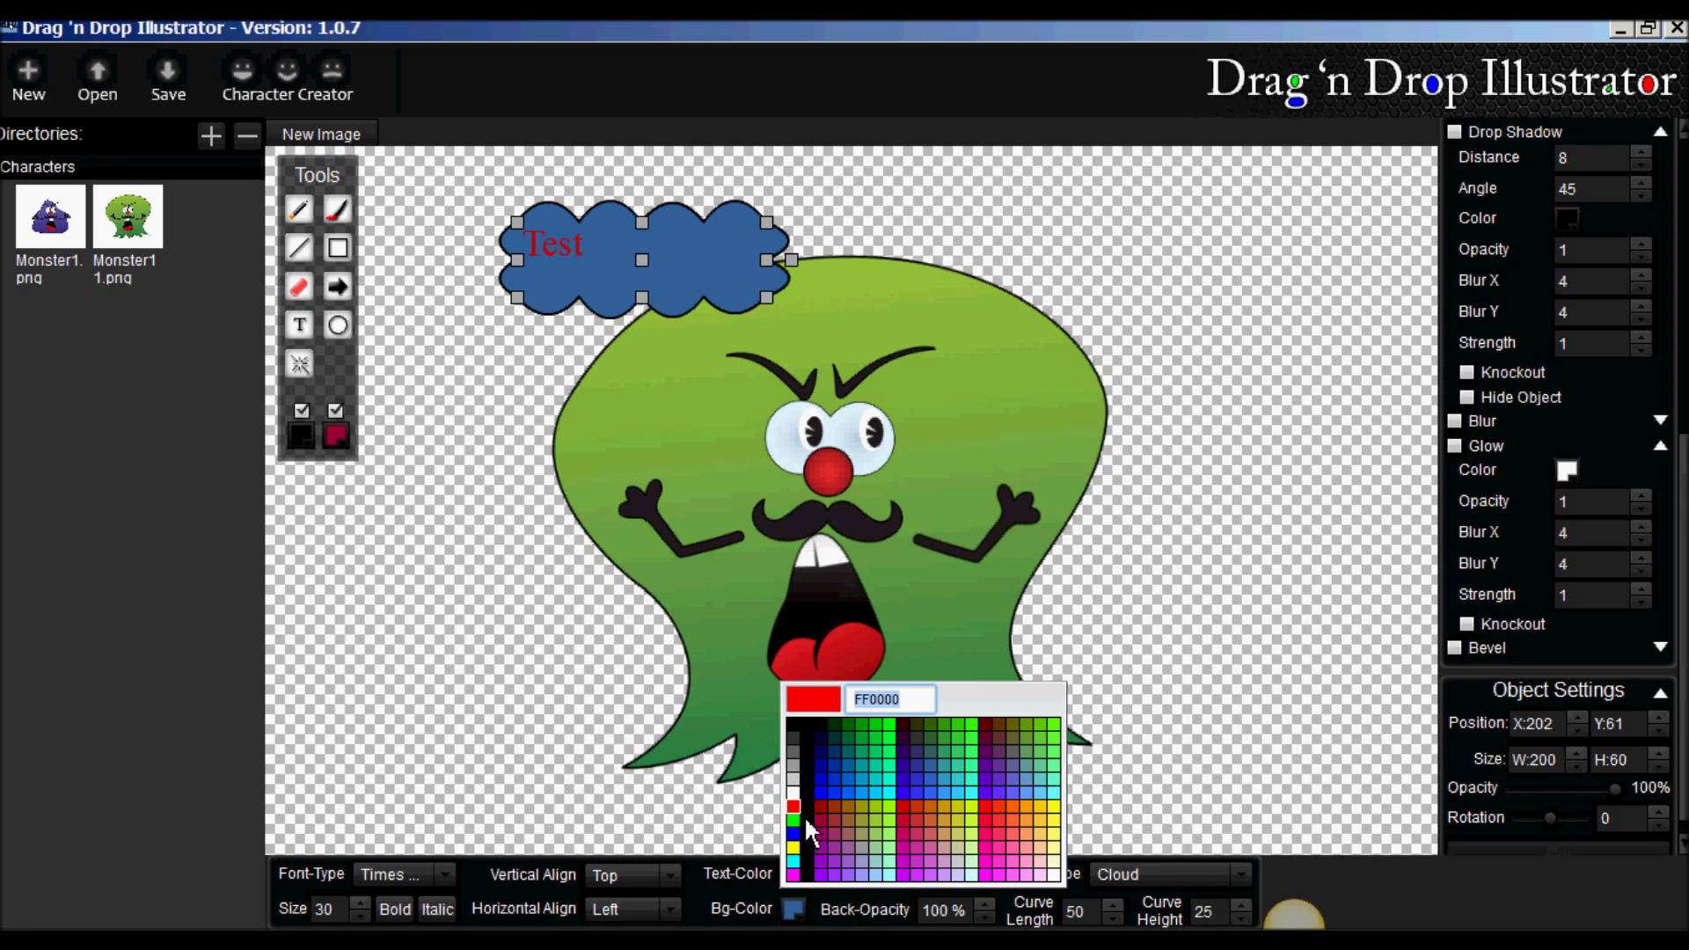
left_click(811, 818)
left_click(793, 910)
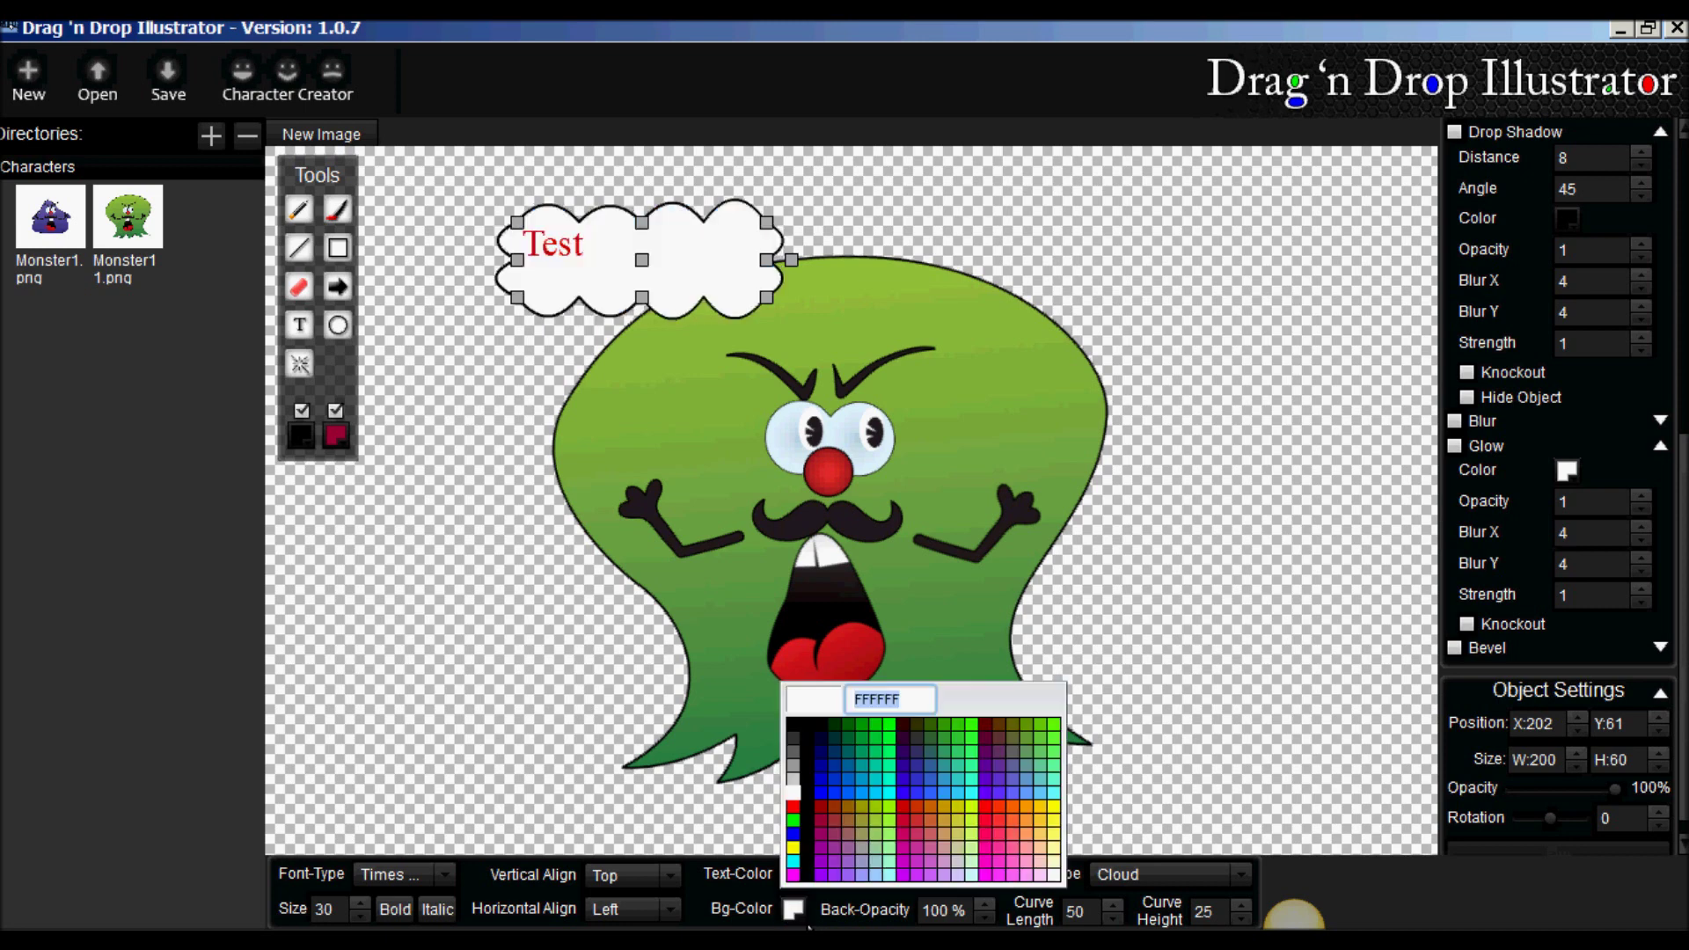
left_click(891, 725)
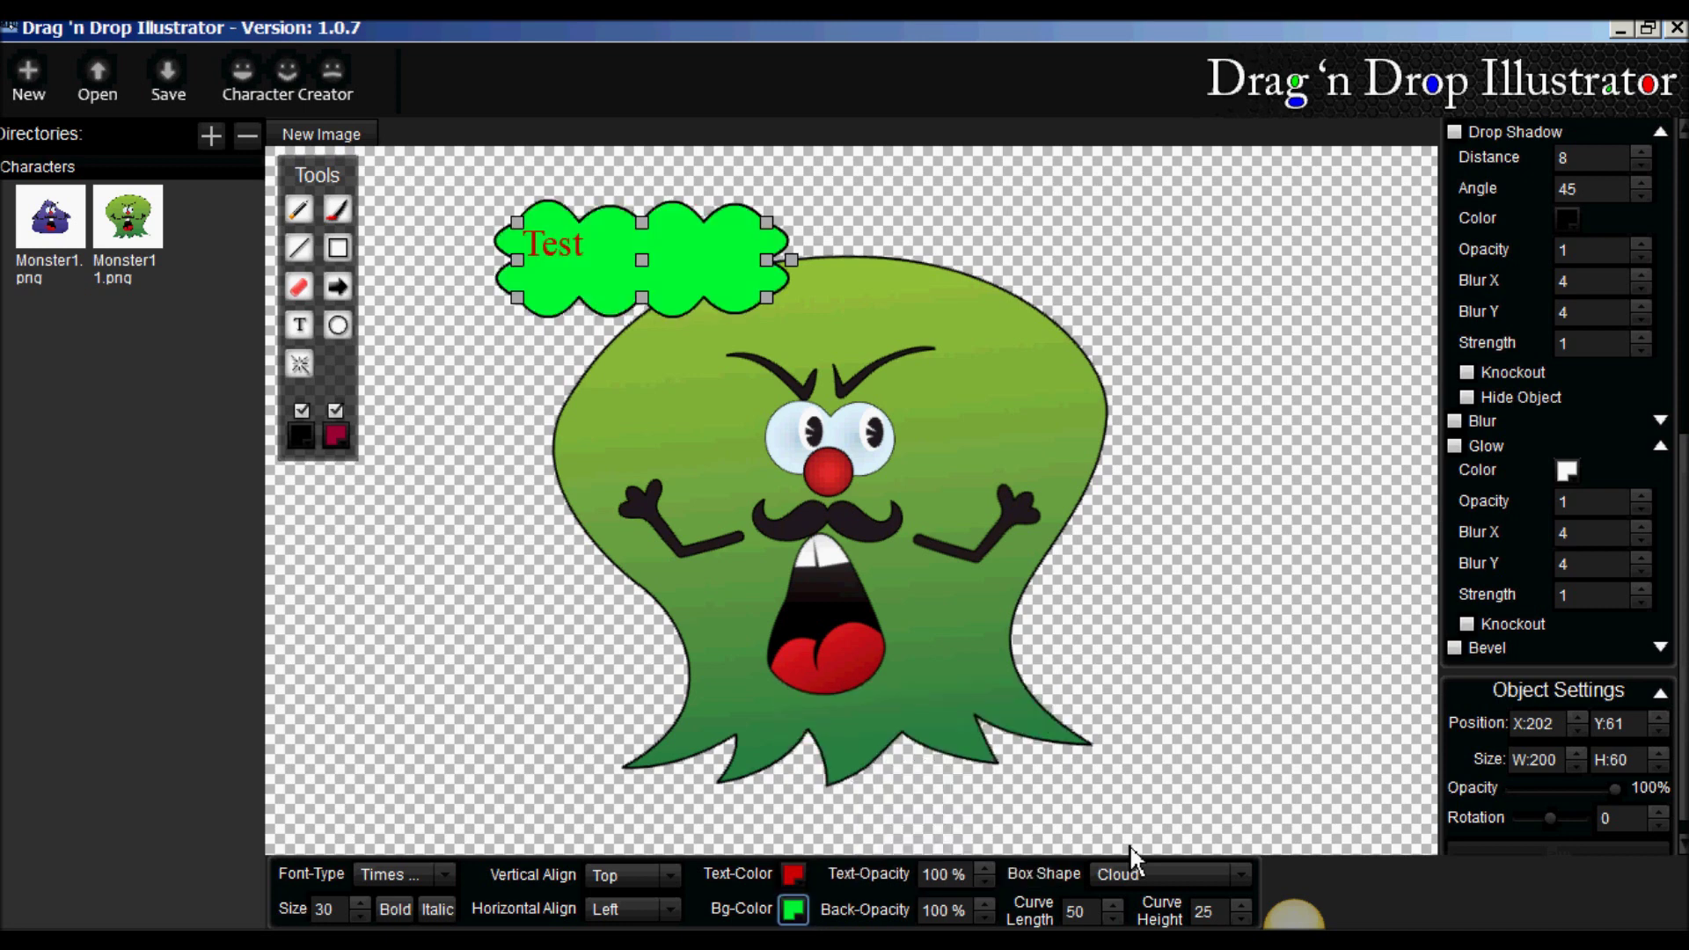
left_click(1254, 876)
left_click(1148, 862)
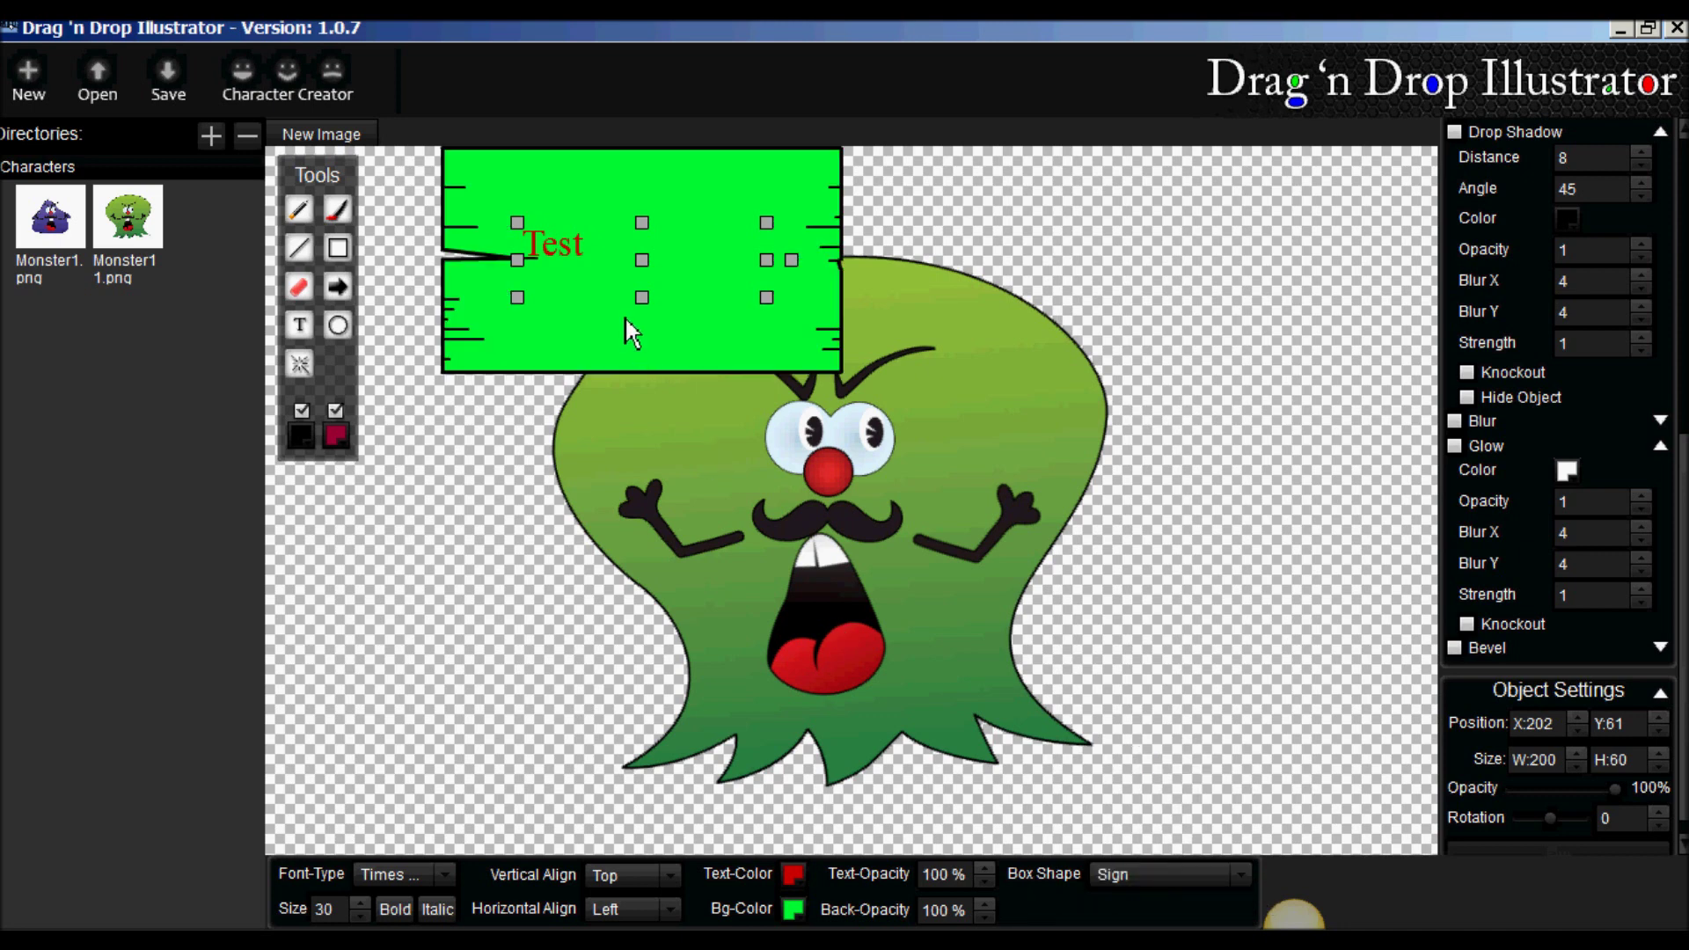
left_click(684, 884)
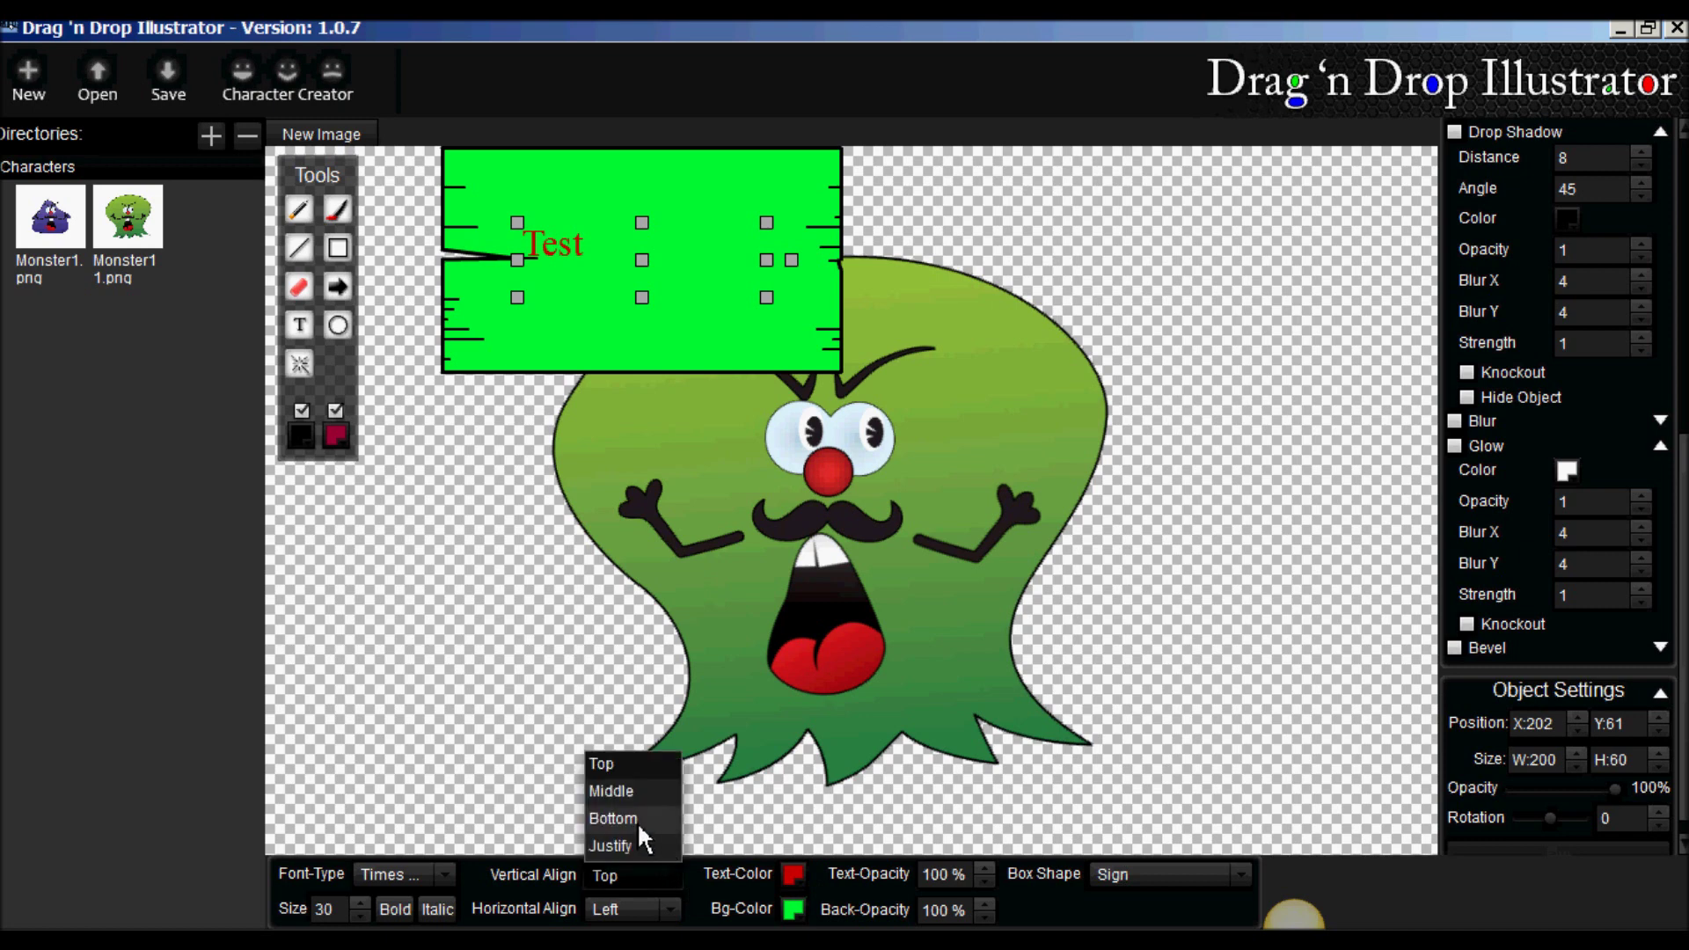
- Set the text's vertical alignment to Middle and horizontal alignment to Center
left_click(620, 800)
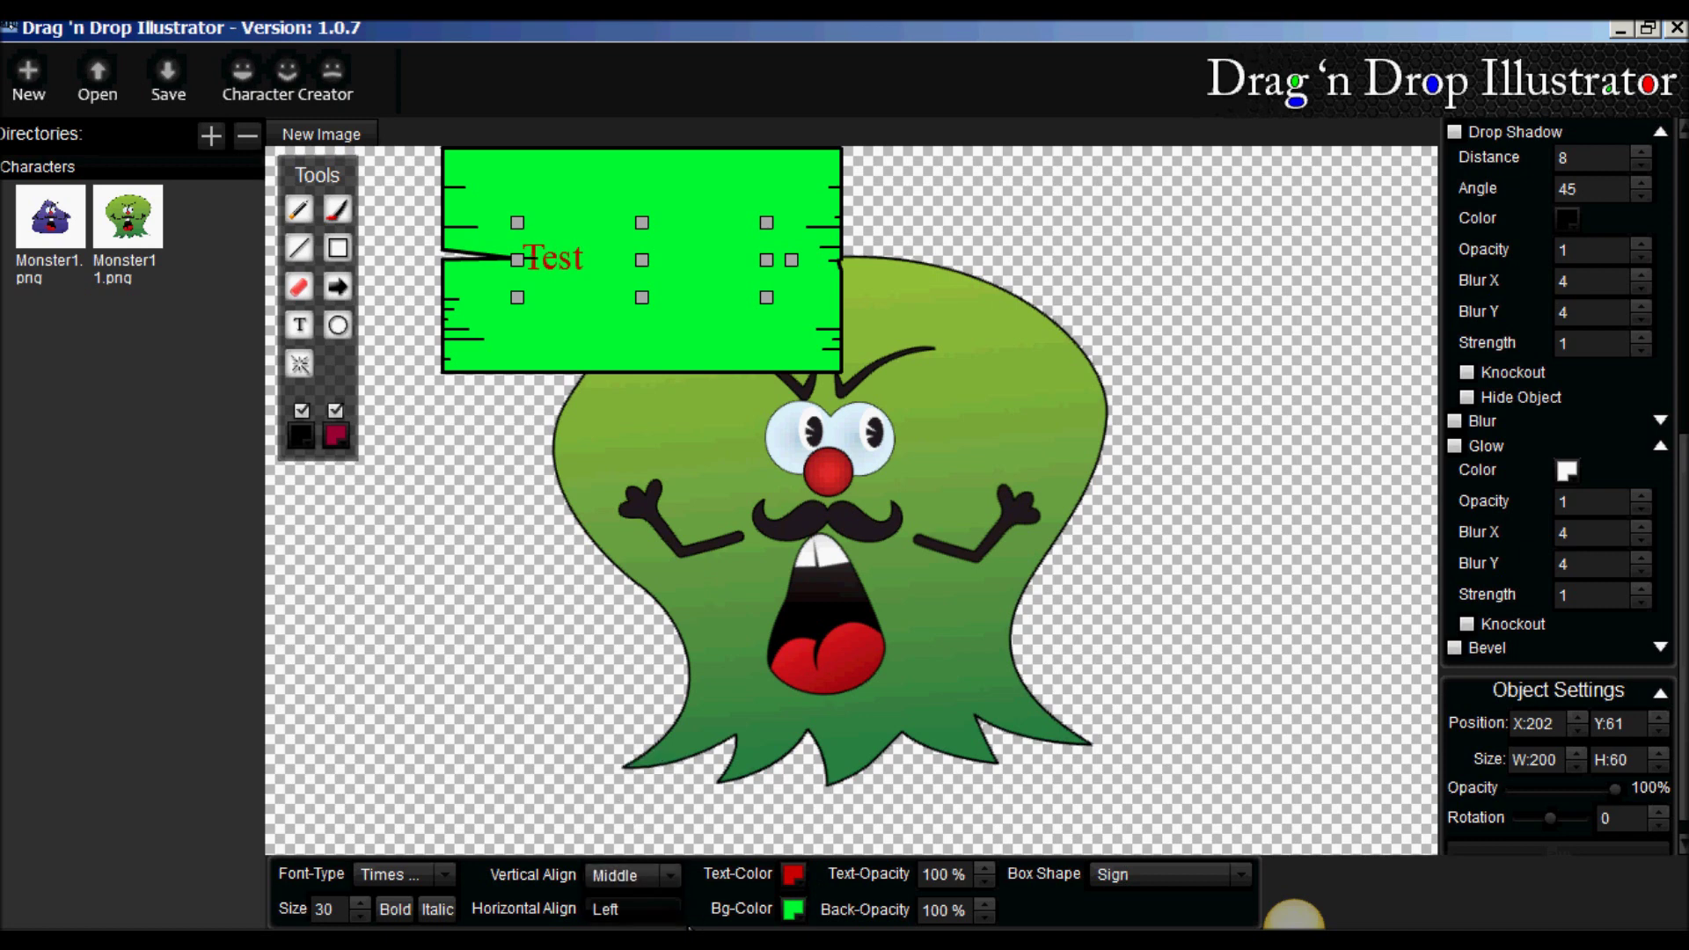
left_click(660, 910)
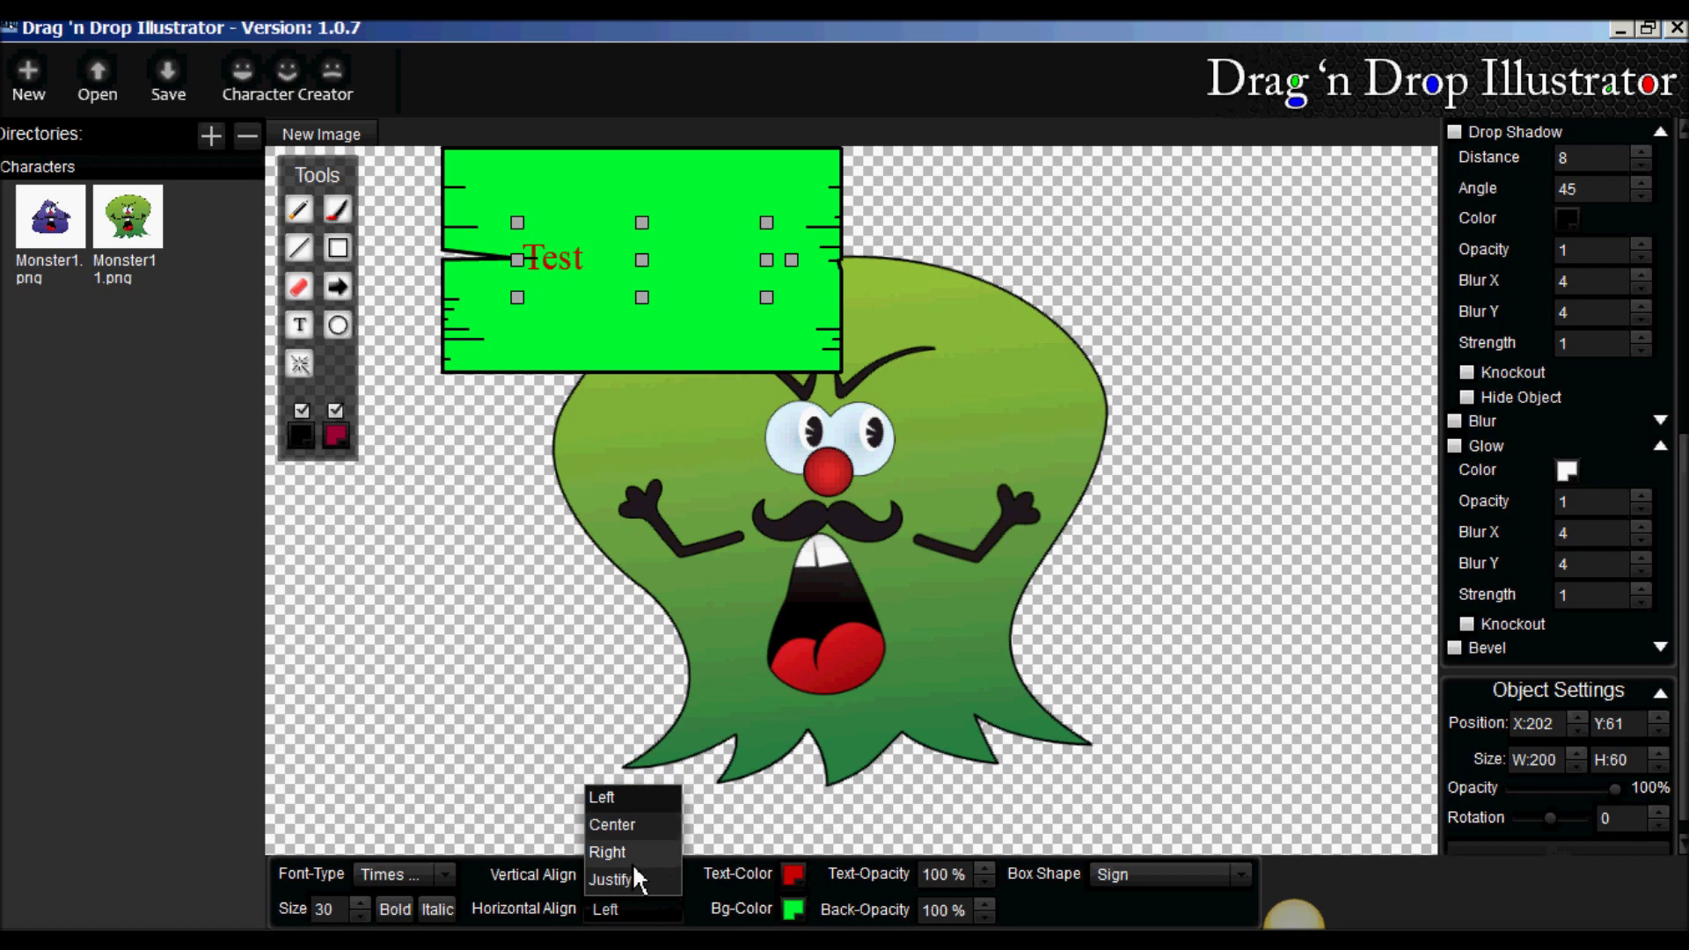
left_click(631, 826)
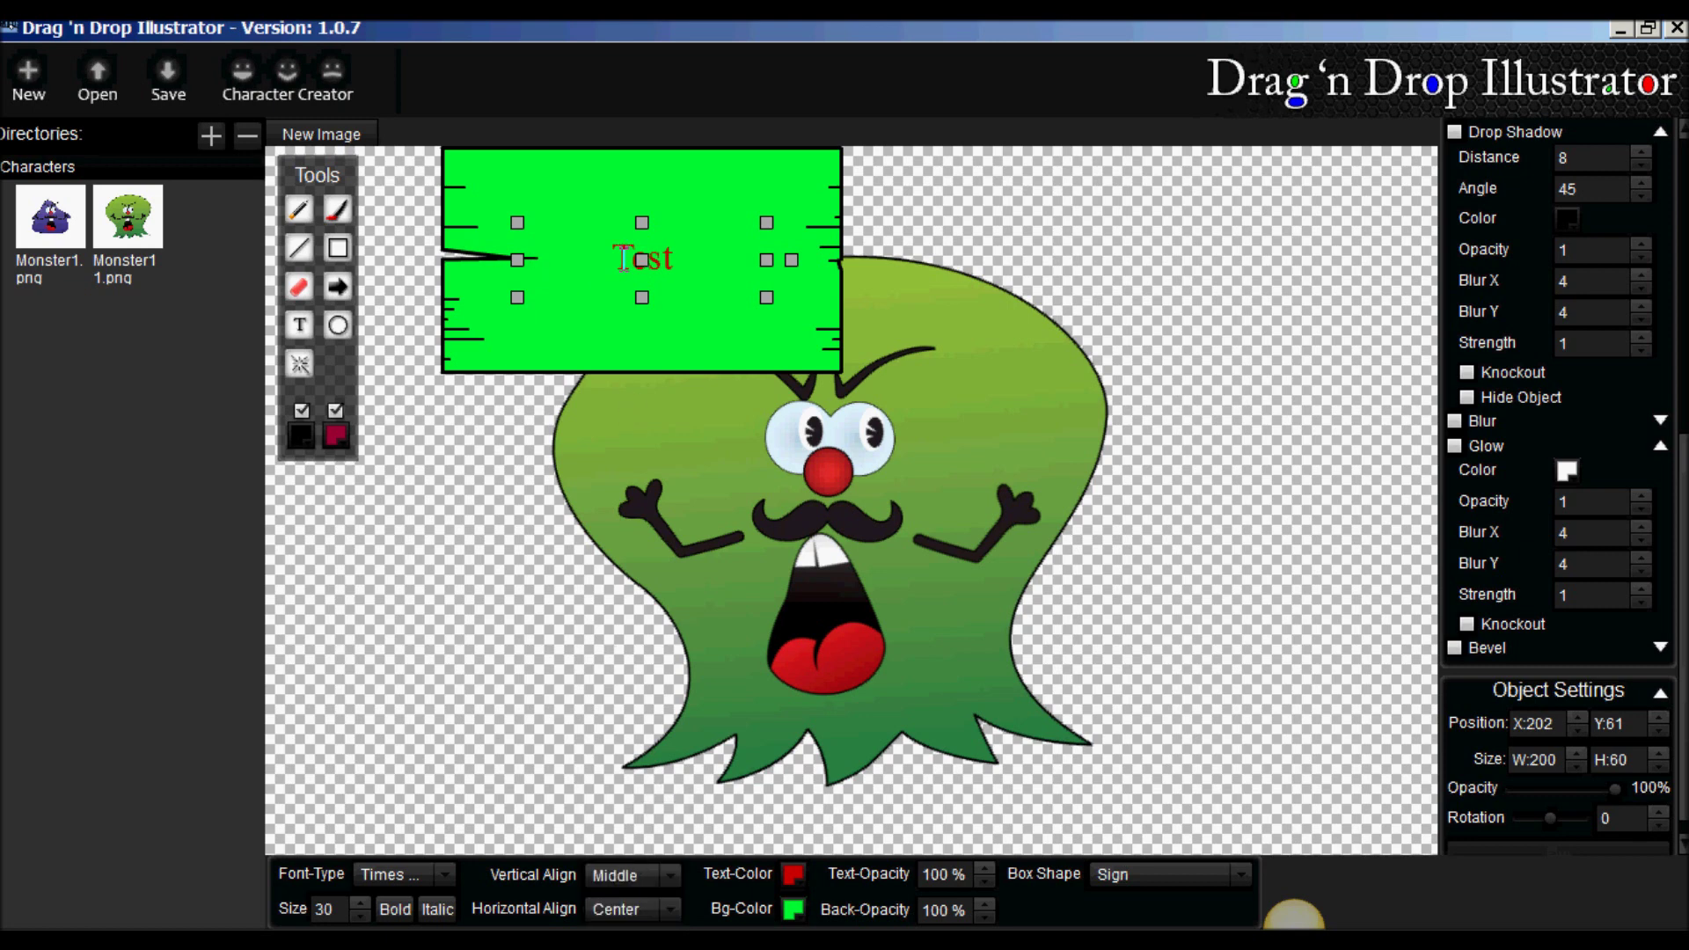
- Try Rage Italic LET and Square721 BT, settle on bold Gill Sans, and raise Size to 42
left_click(454, 890)
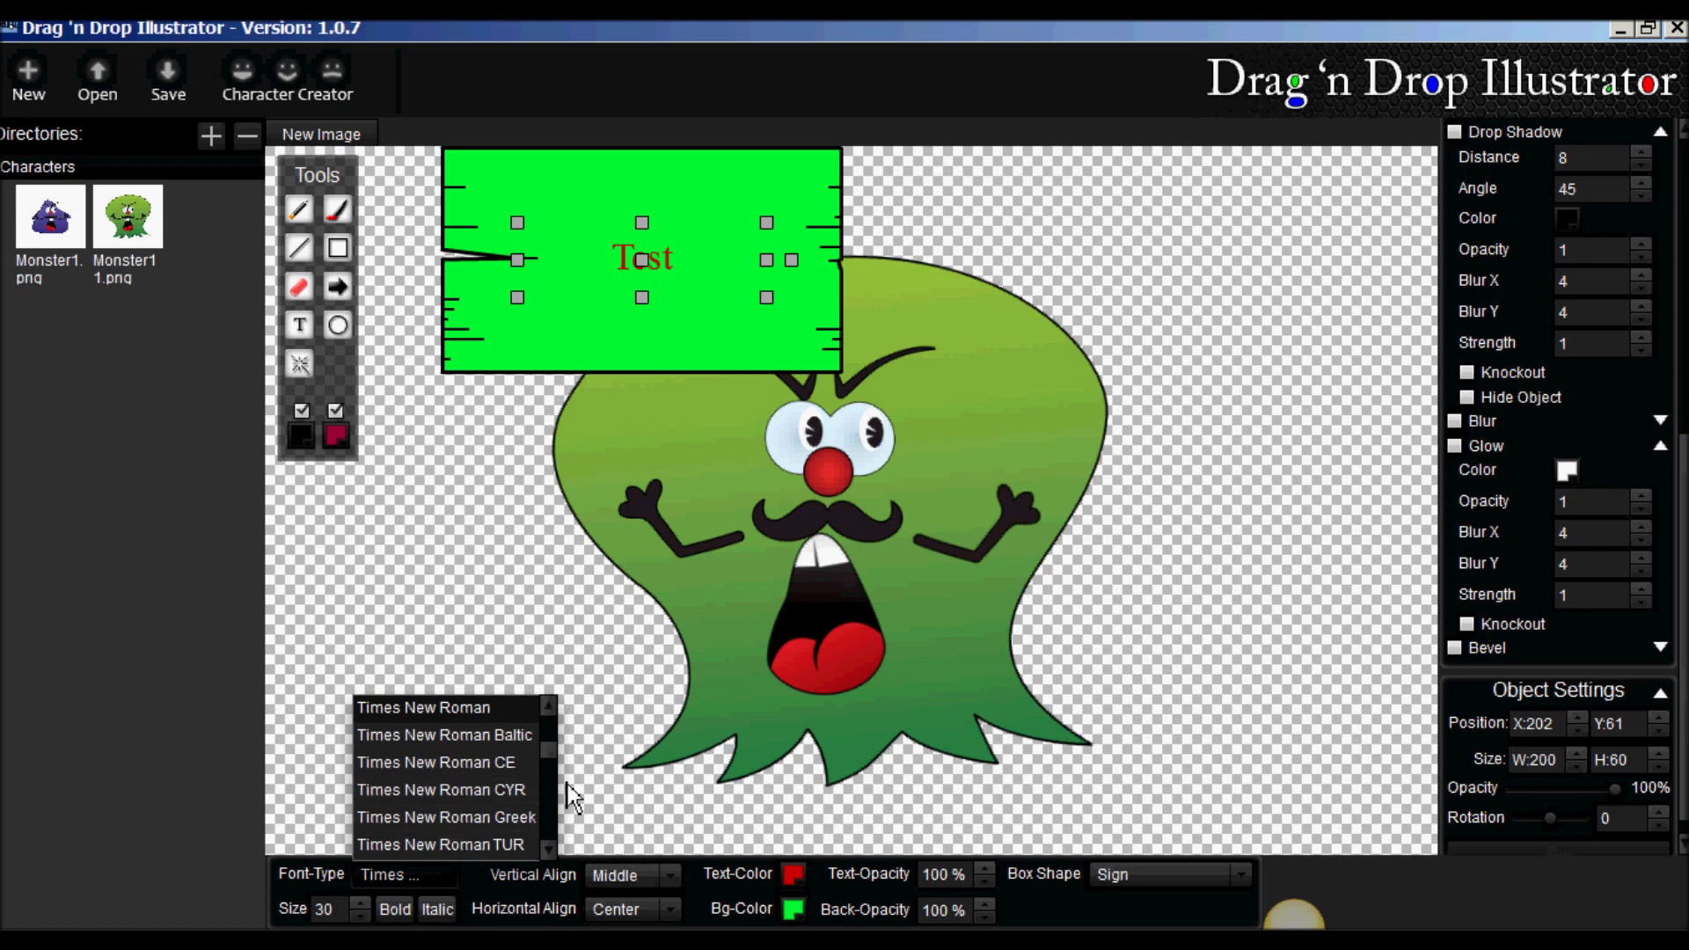
scroll(562, 770, "down", 15)
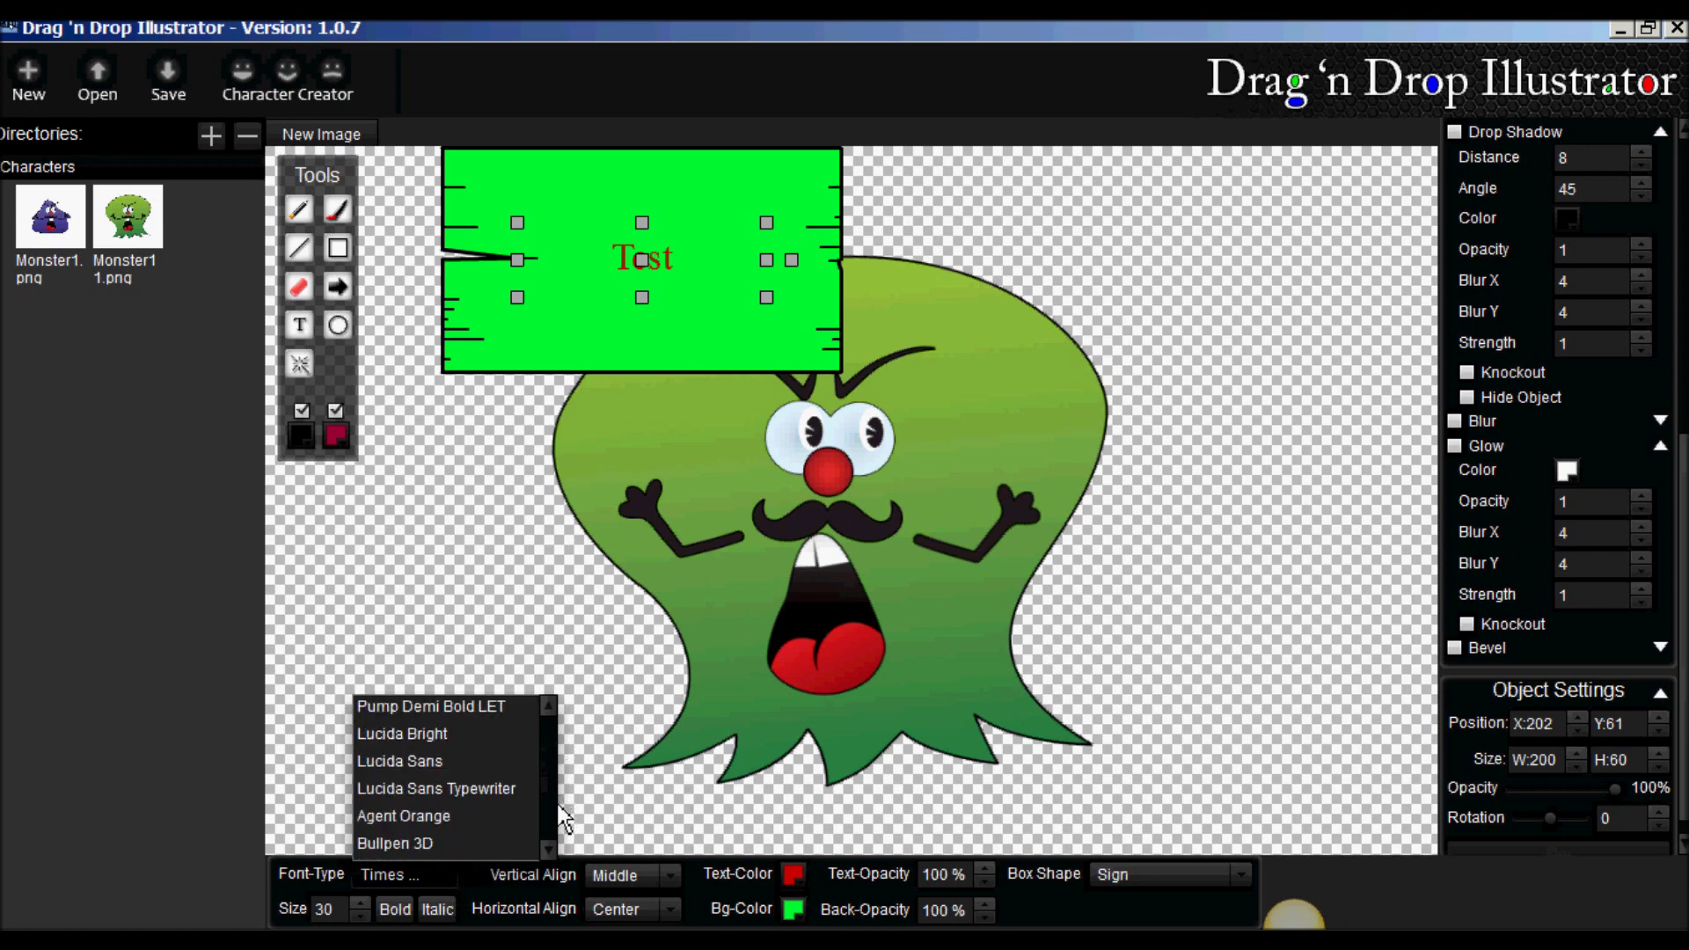
left_click(412, 752)
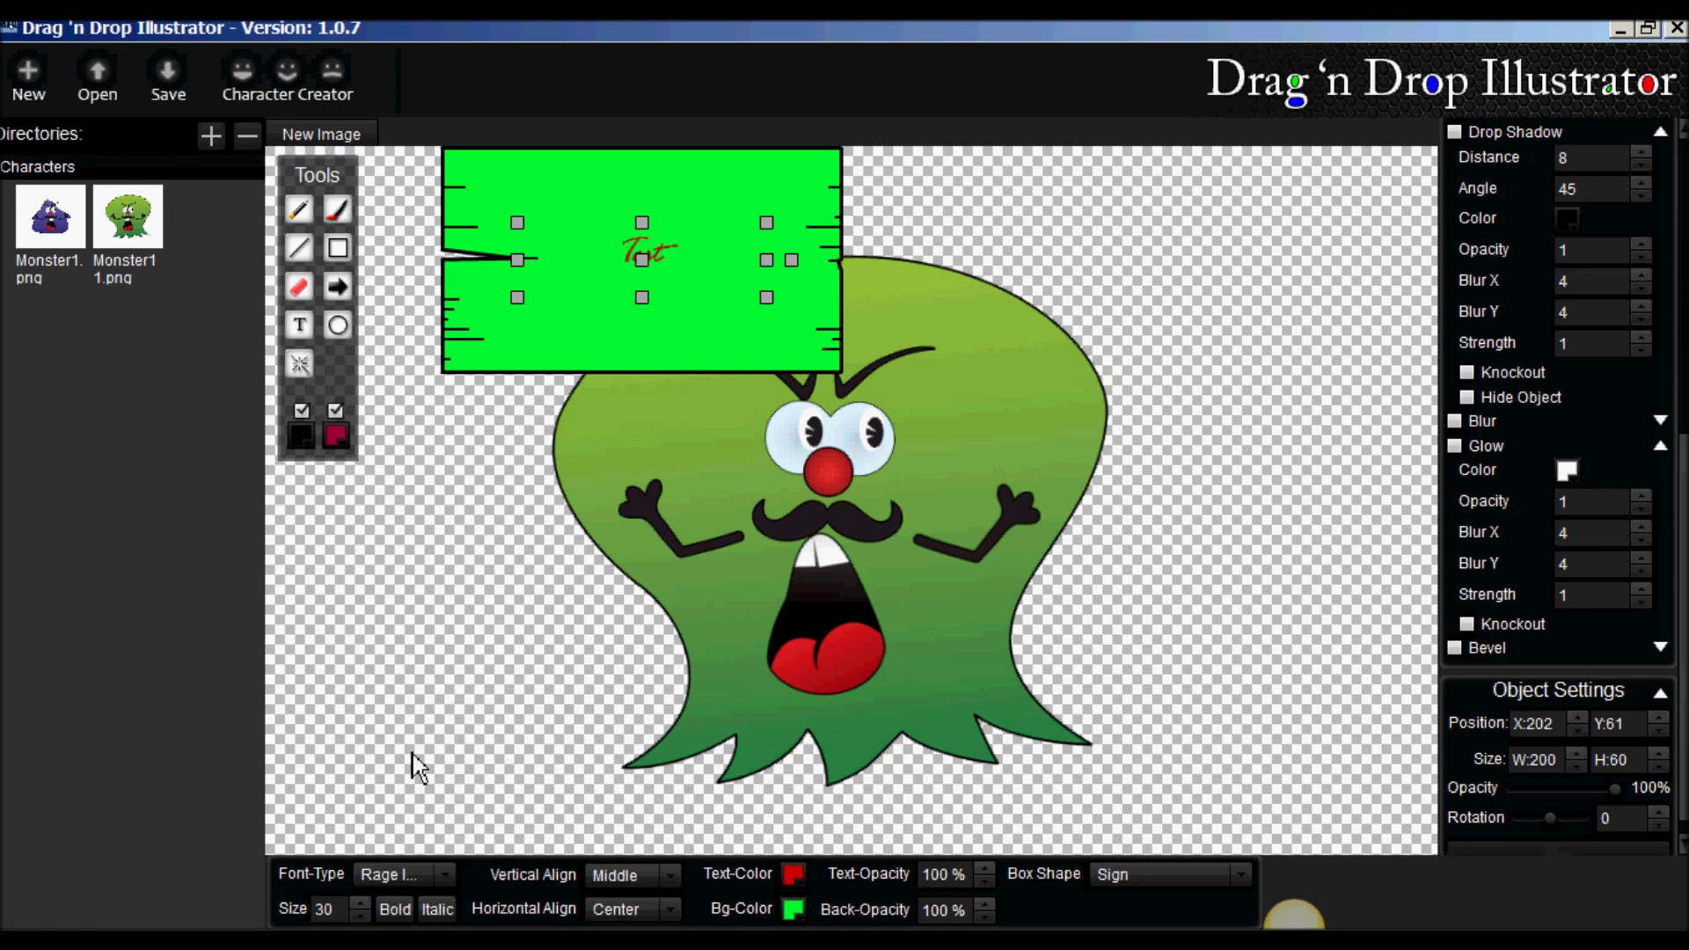
left_click(447, 878)
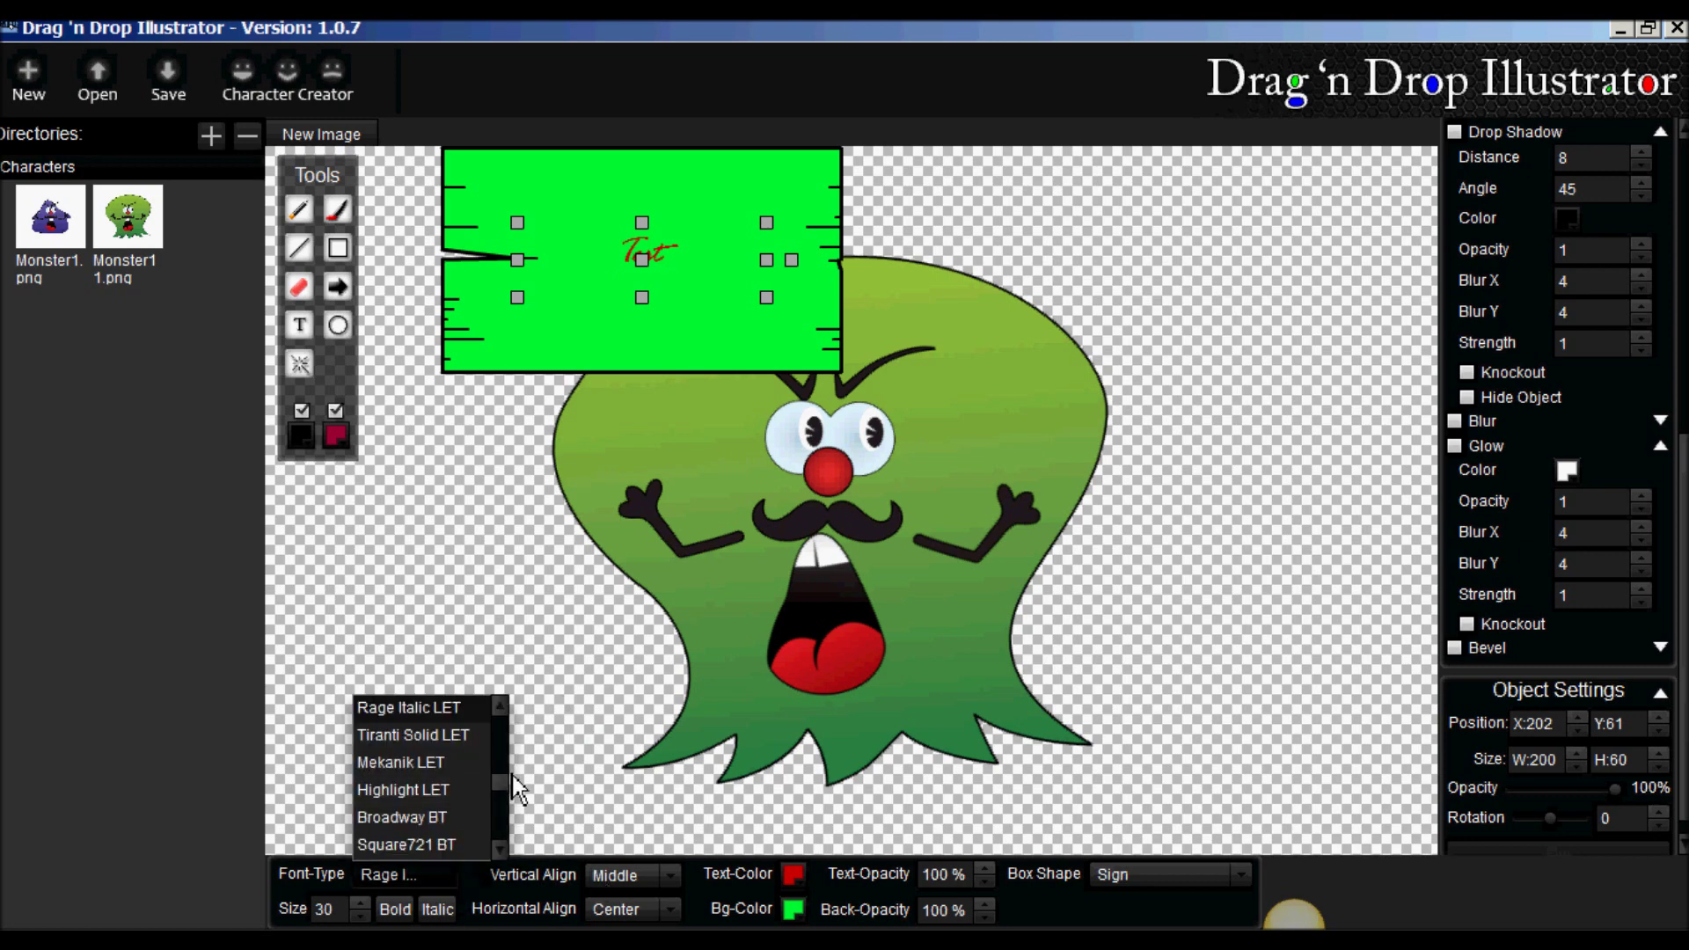
left_click(442, 855)
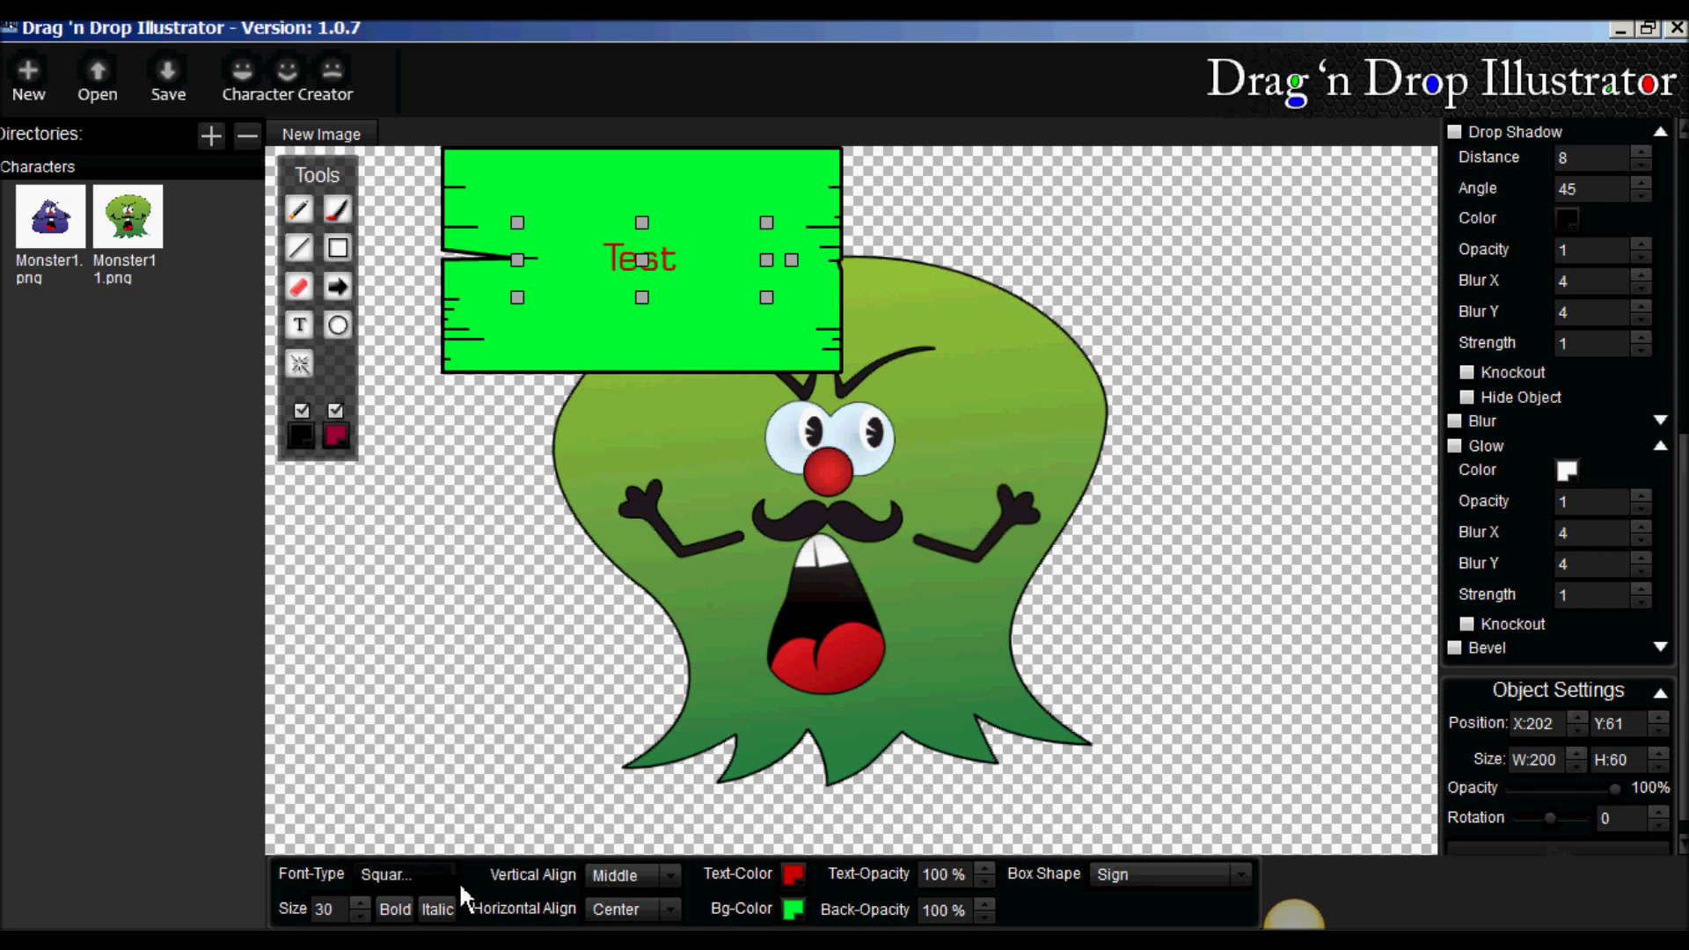
left_click(457, 880)
scroll(556, 801, "down", 5)
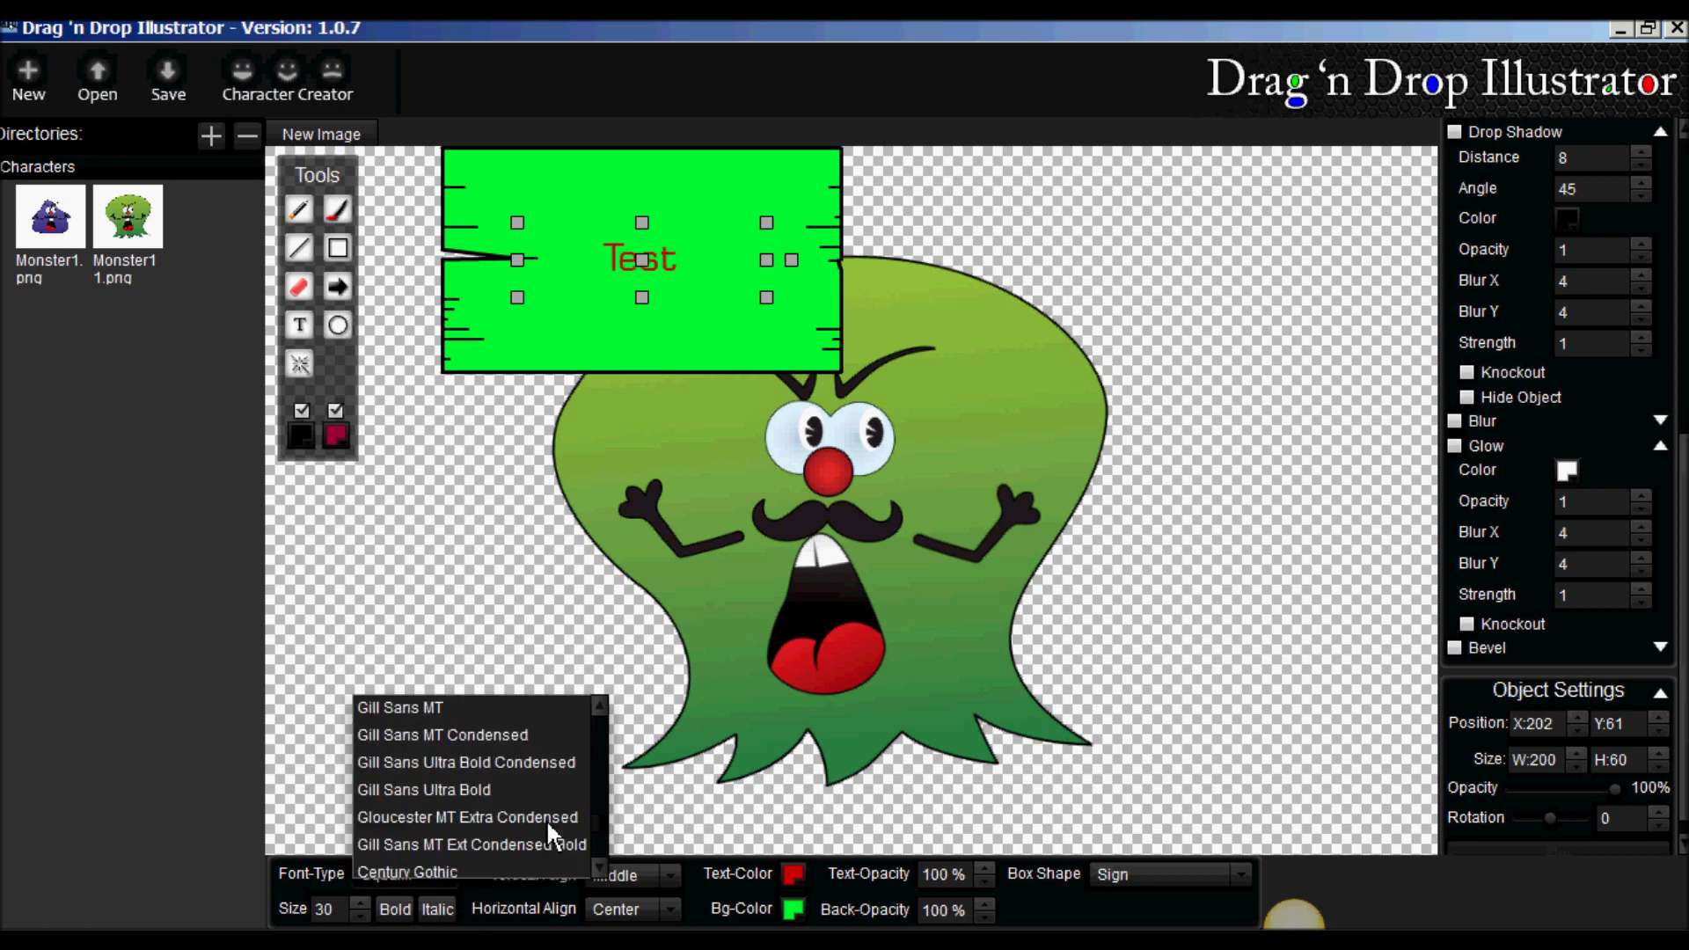
left_click(491, 818)
left_click(359, 901)
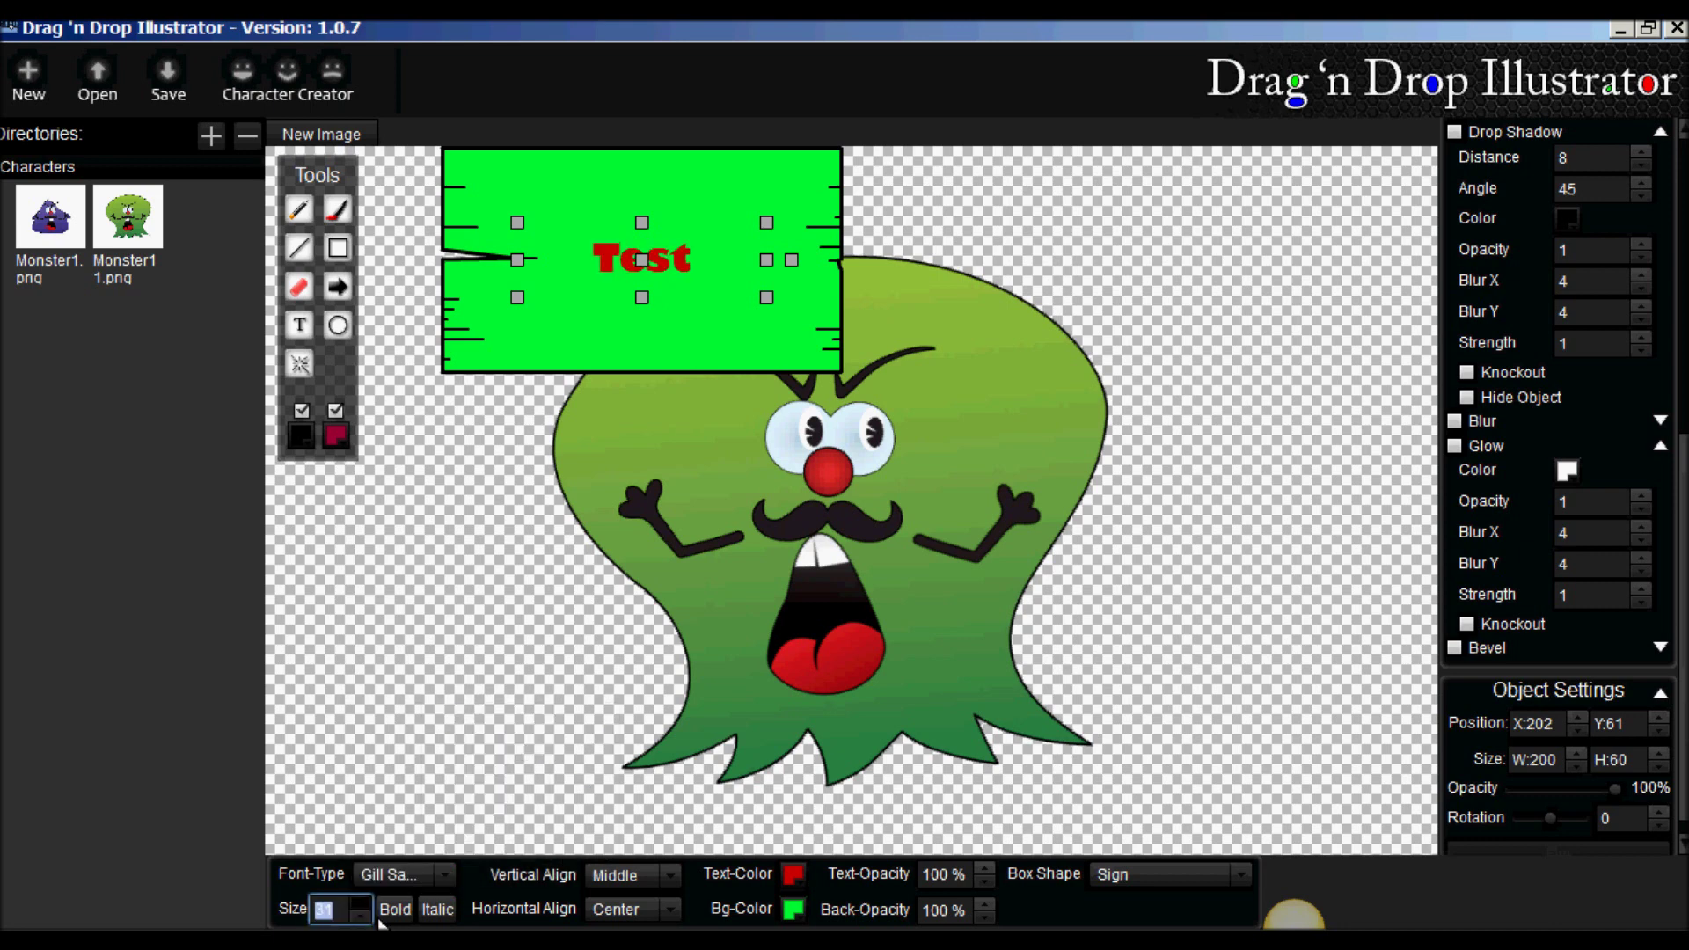
key("Up")
key("Up")
key("Up")
key("Up")
key("Up")
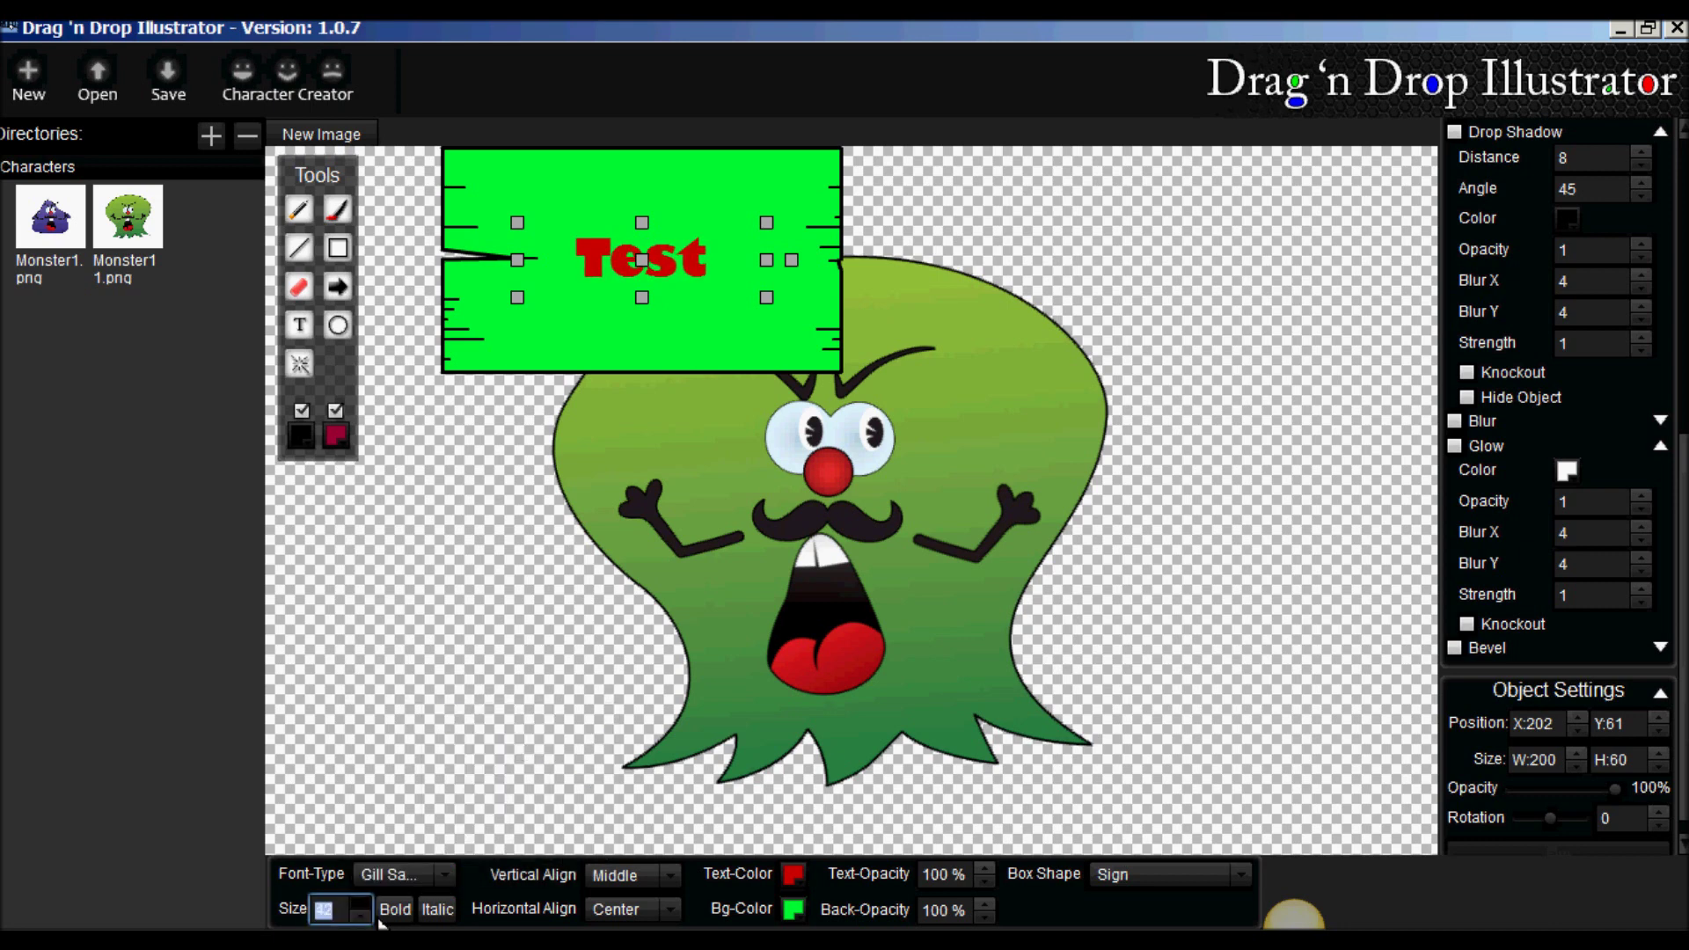
- Toggle a colour filter off again and enable Drop Shadow on the text
scroll(1625, 536, "up", 5)
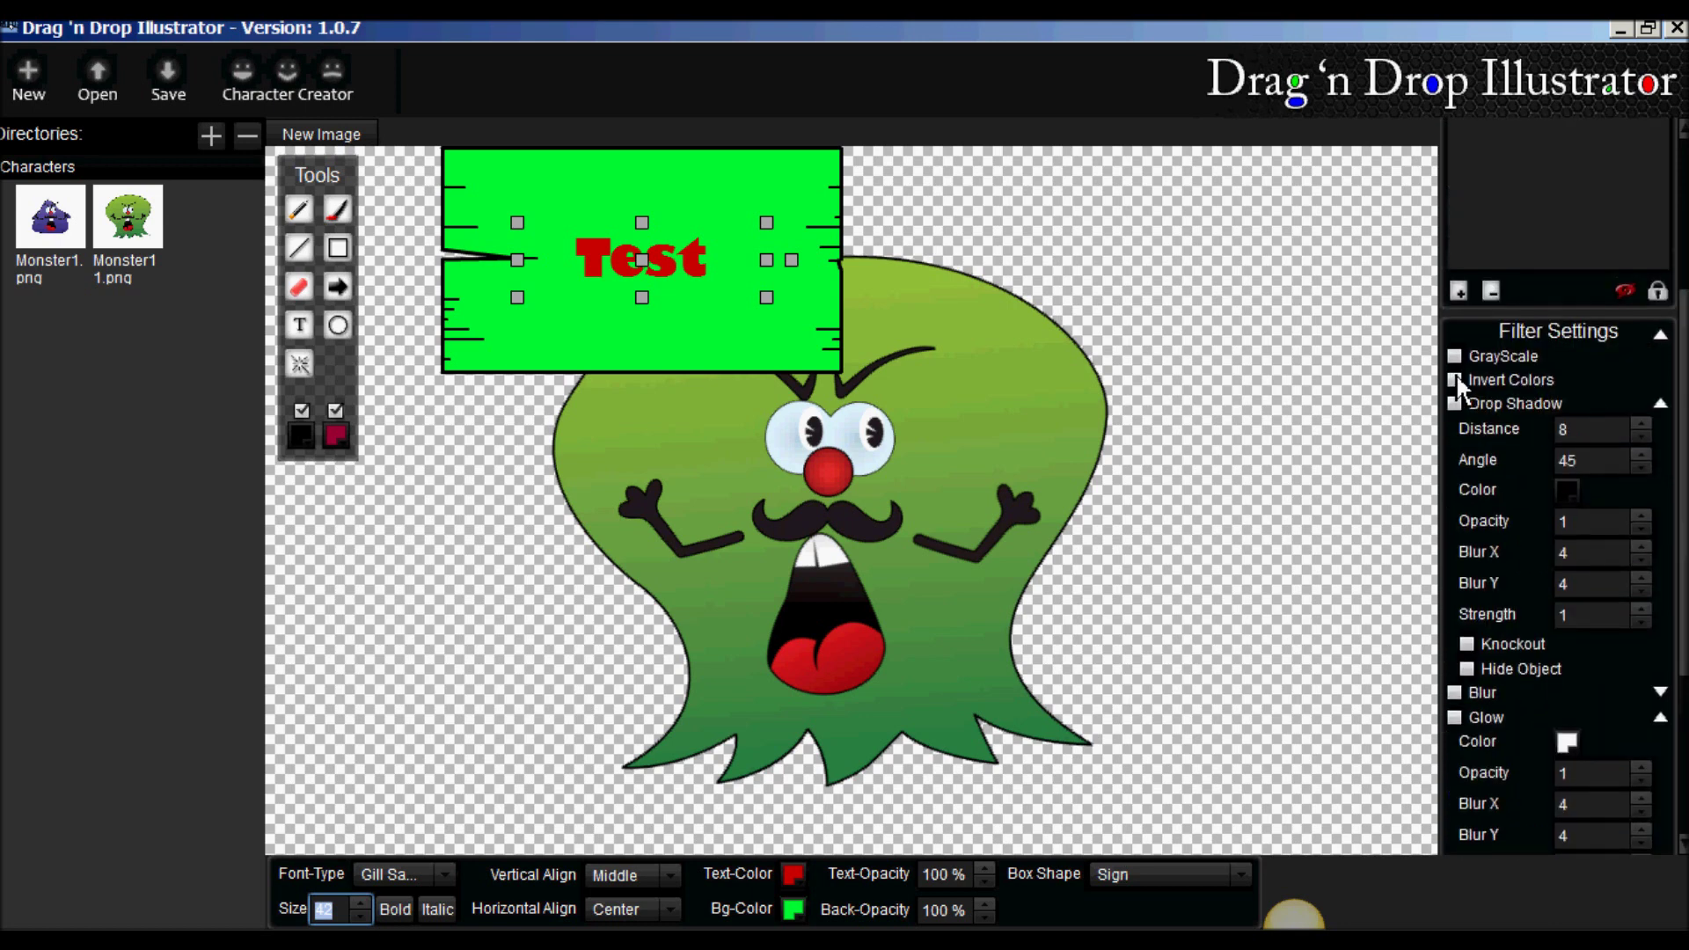
left_click(1469, 370)
left_click(1469, 367)
left_click(1469, 415)
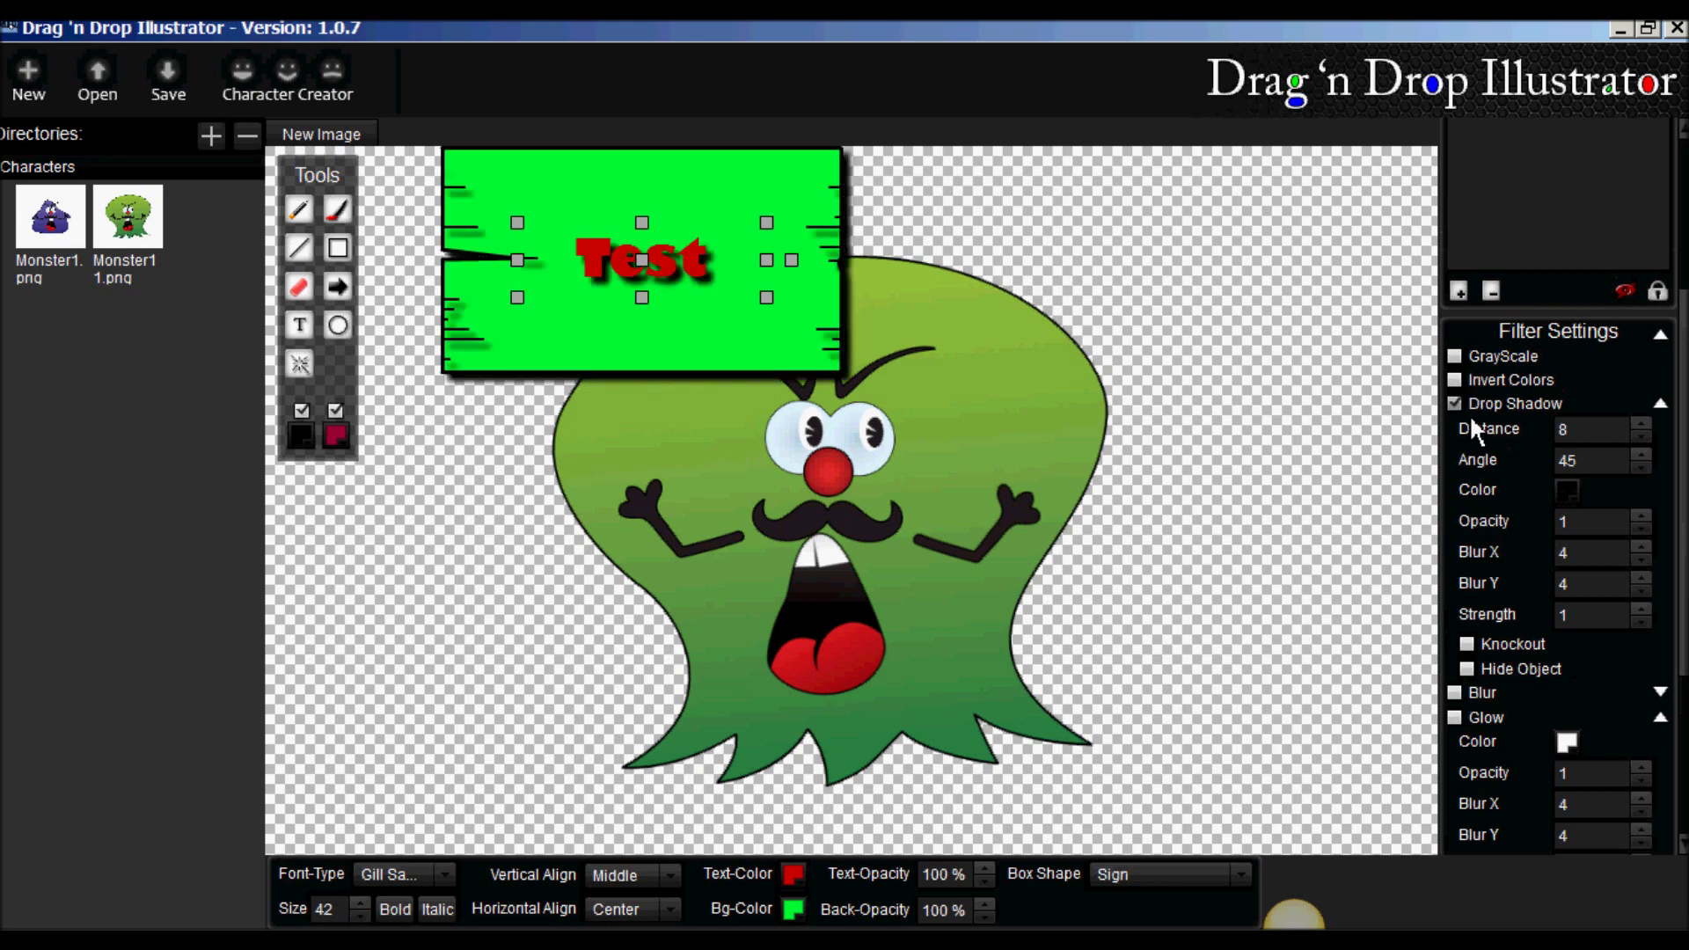
- Set Box Shape to None and make the drop shadow colour dark blue
left_click(1253, 883)
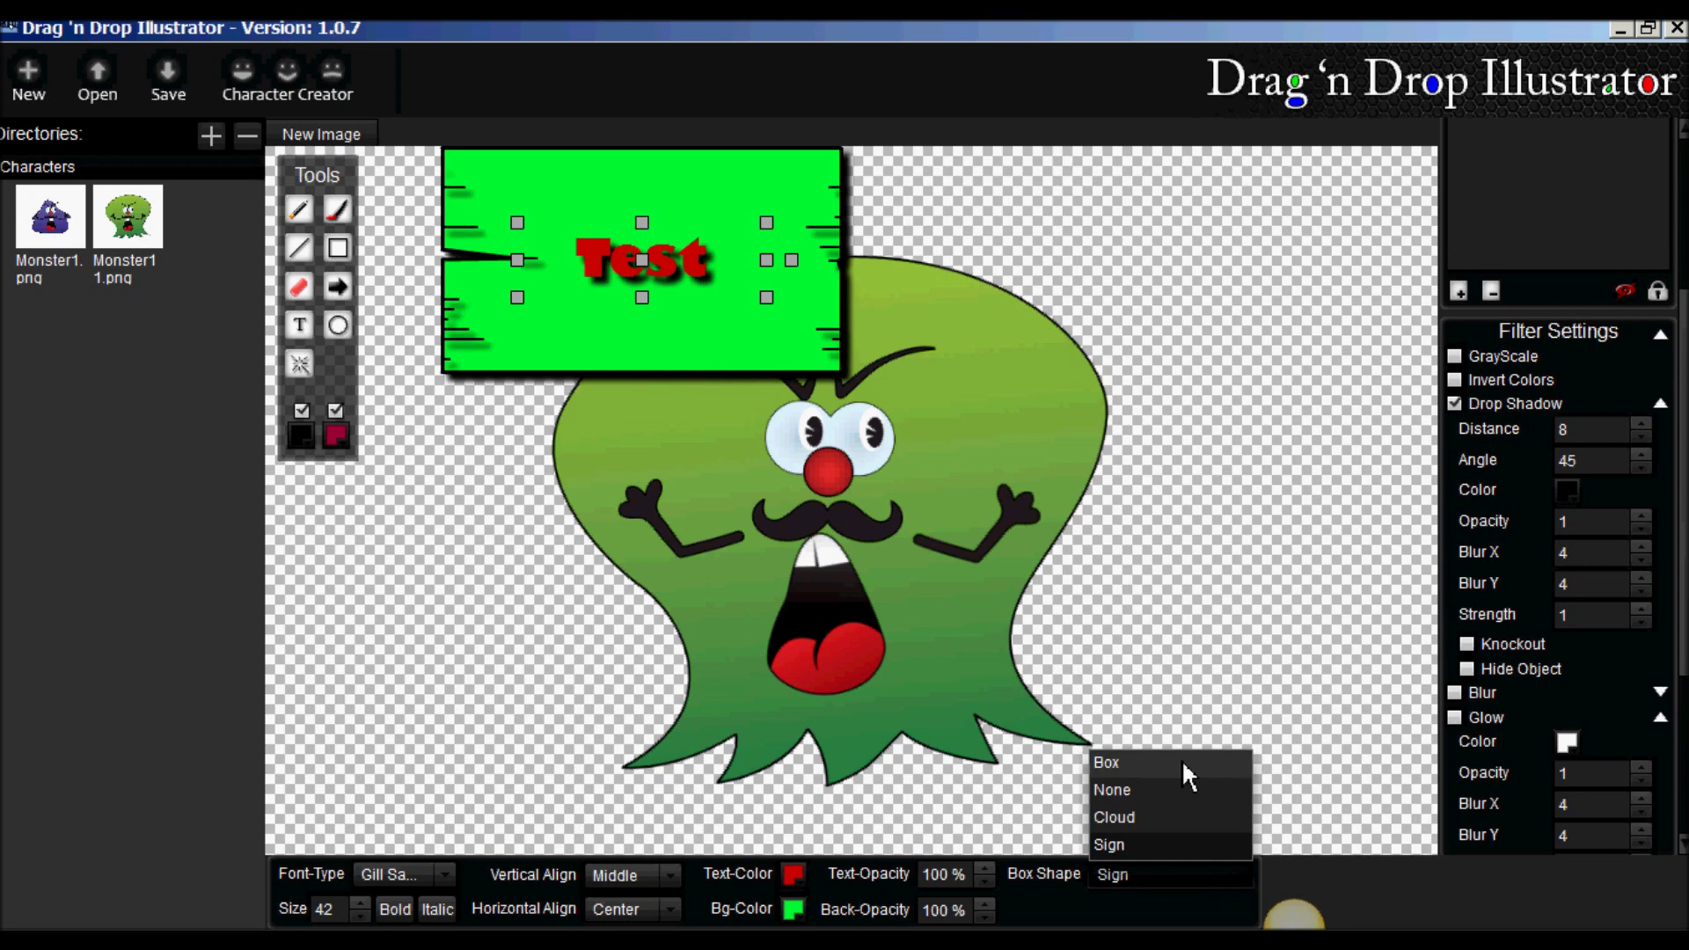
left_click(1132, 796)
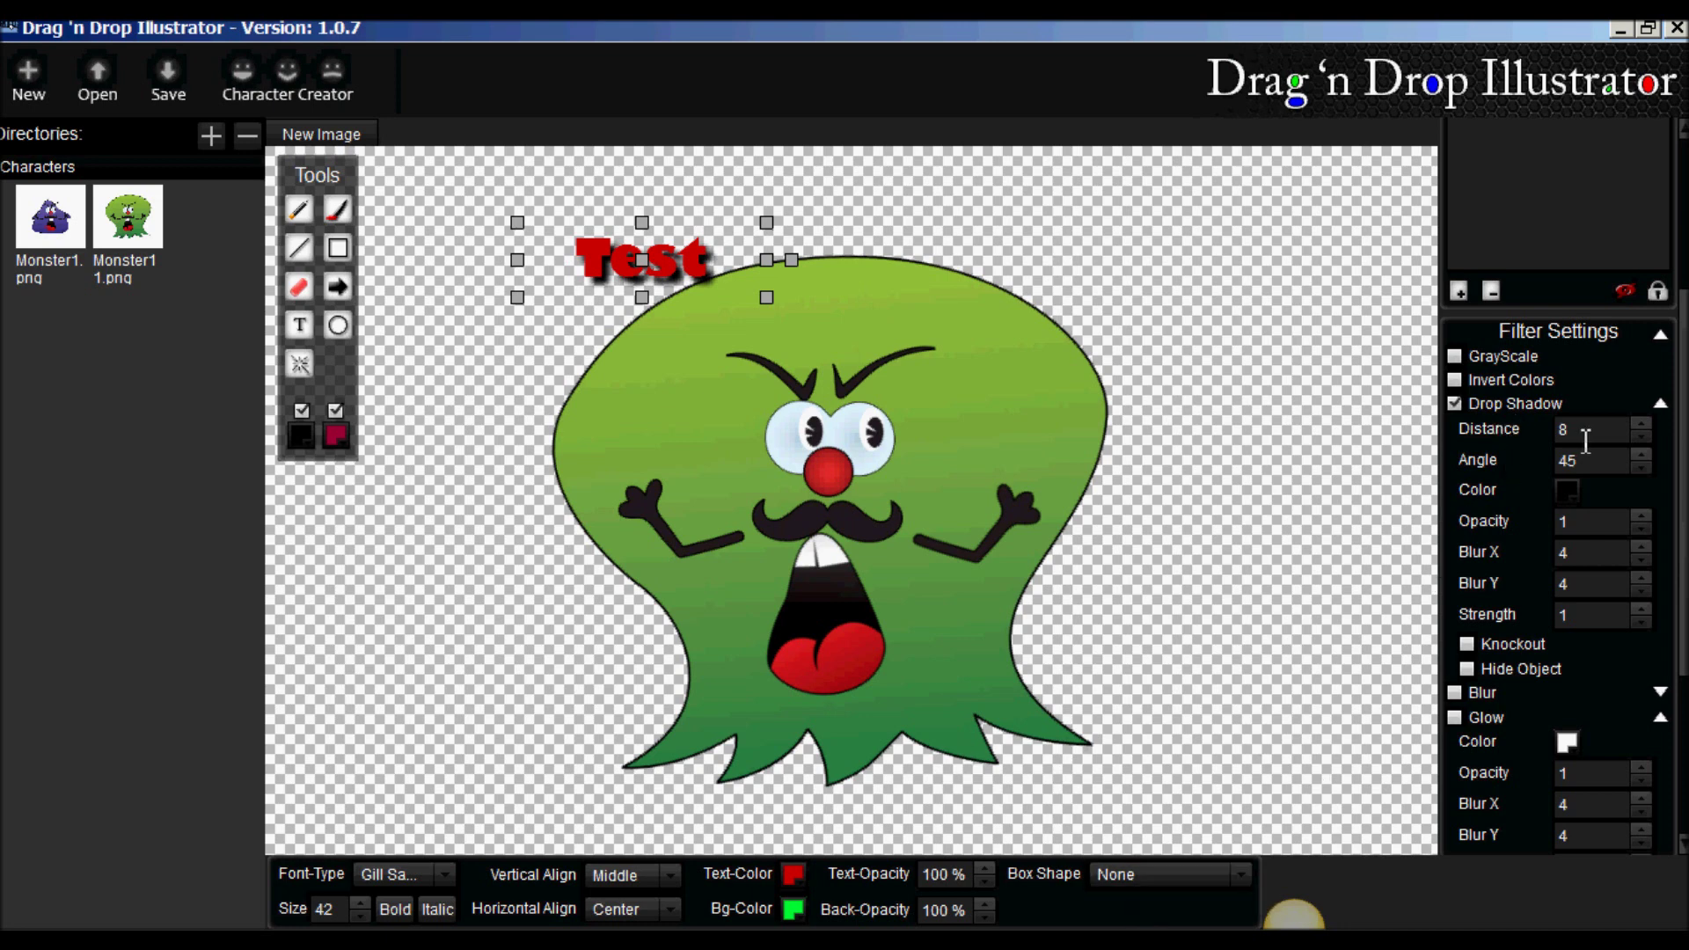
left_click(1574, 499)
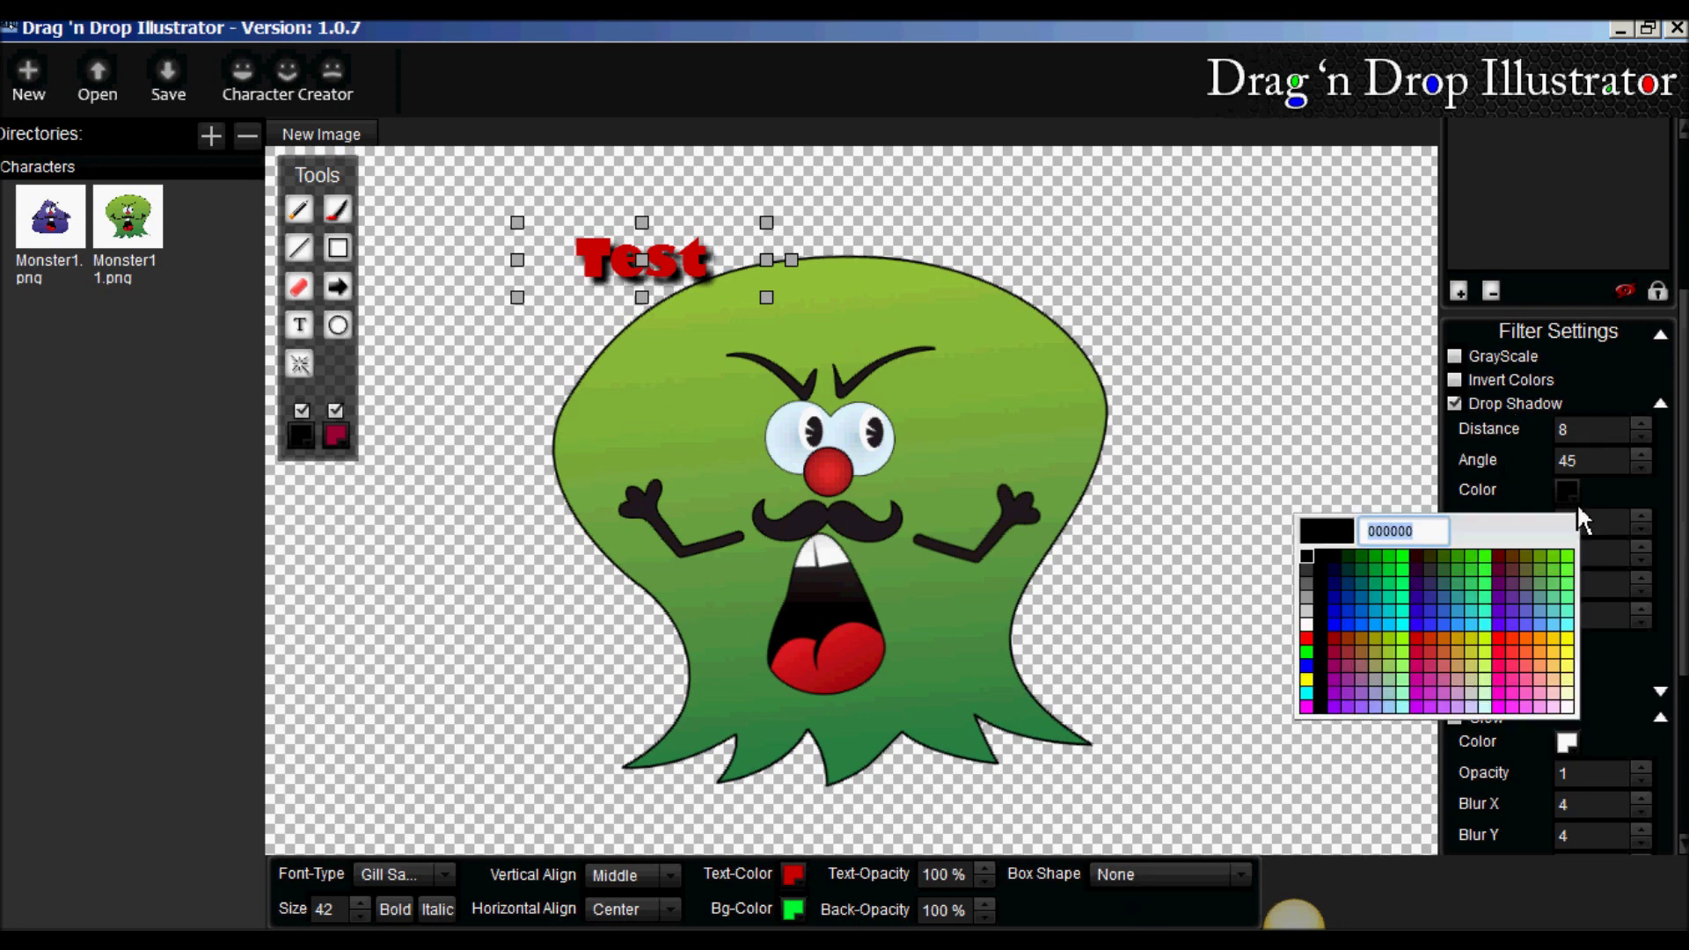
left_click(1348, 610)
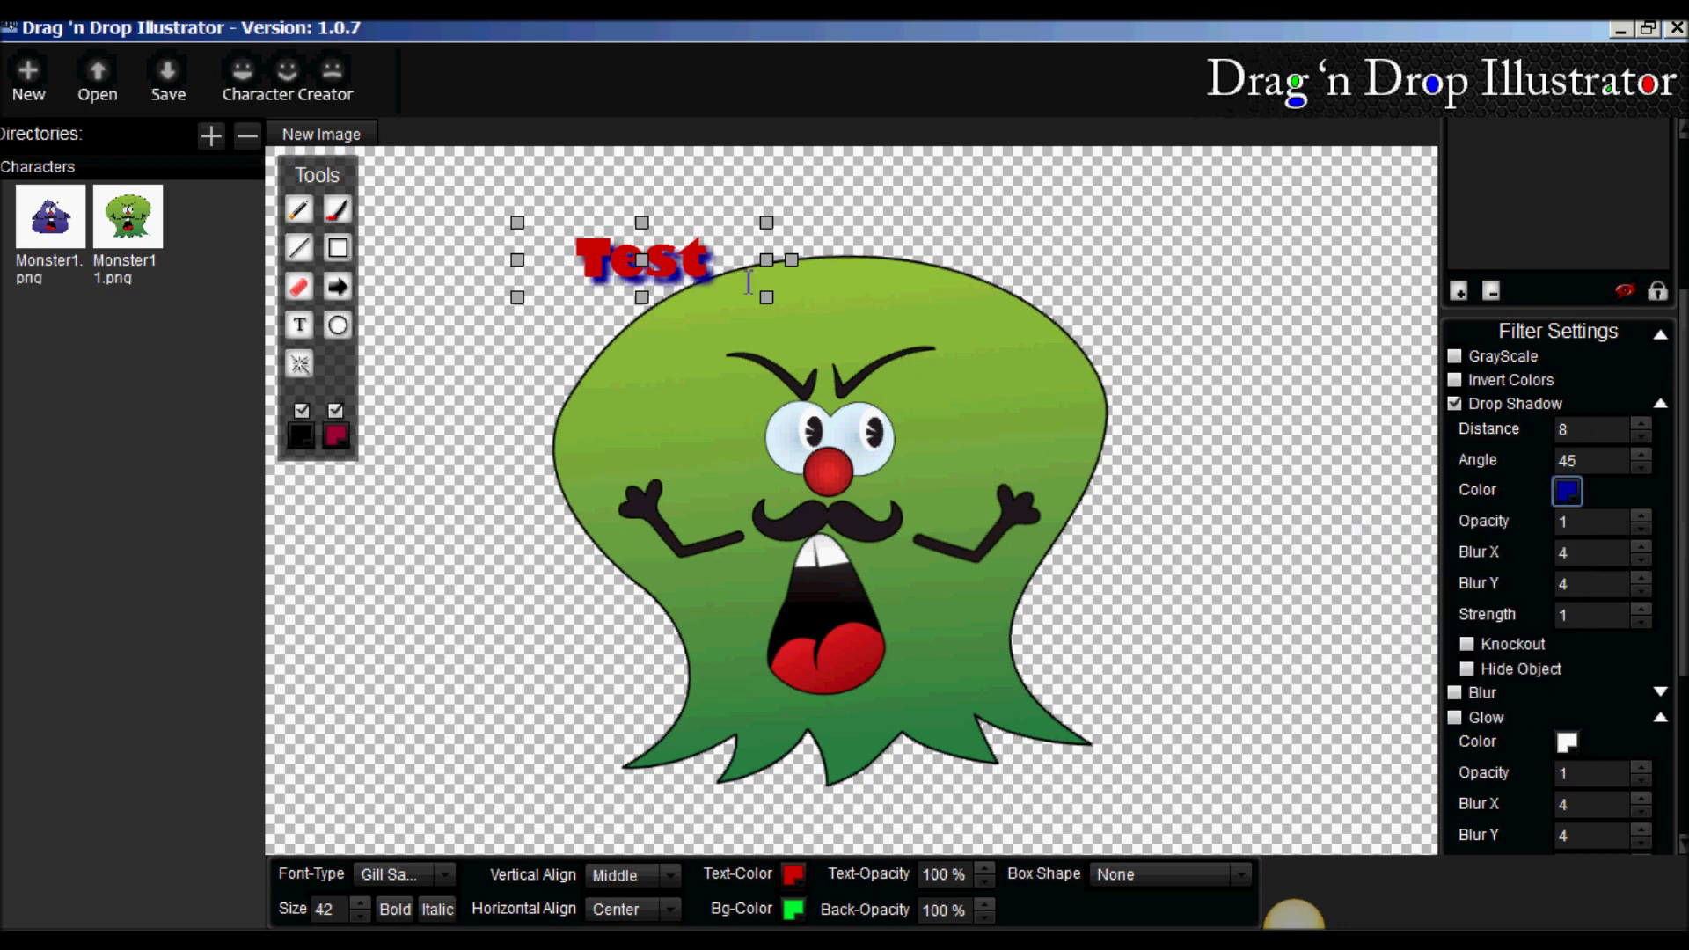